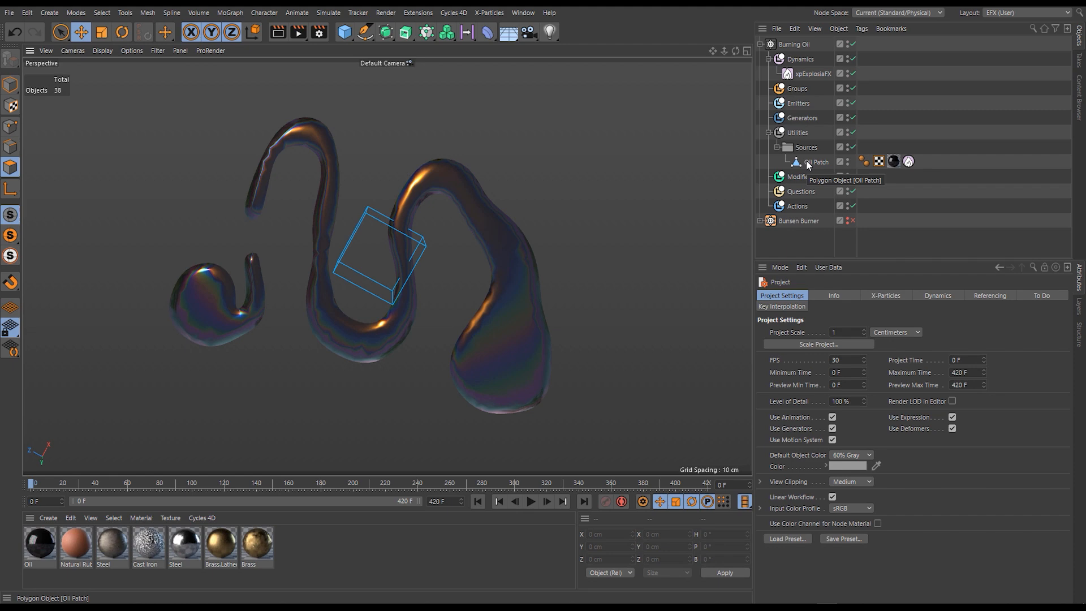
# - Inspect the Oil Patch mesh from several angles and review its xpExplosiaFX Source tag settings
pyautogui.click(808, 163)
pyautogui.keyDown('alt'); pyautogui.moveTo(454, 276); pyautogui.dragTo(498, 222, button='middle'); pyautogui.keyUp('alt')
pyautogui.keyDown('alt'); pyautogui.moveTo(511, 329); pyautogui.dragTo(541, 70); pyautogui.keyUp('alt')
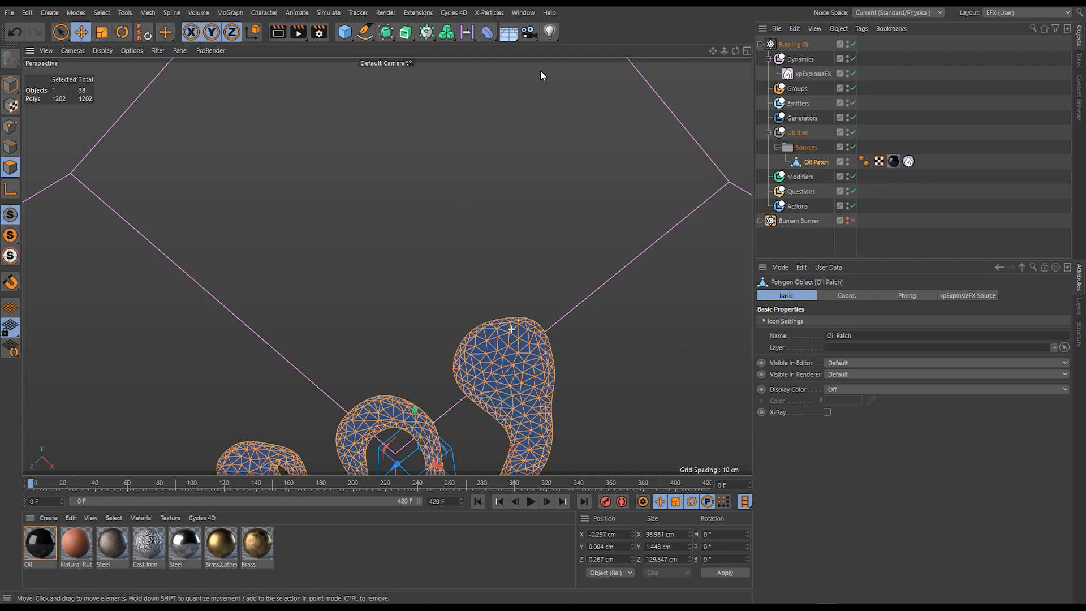
pyautogui.keyDown('alt'); pyautogui.moveTo(541, 70); pyautogui.dragTo(499, 255); pyautogui.keyUp('alt')
pyautogui.click(909, 161)
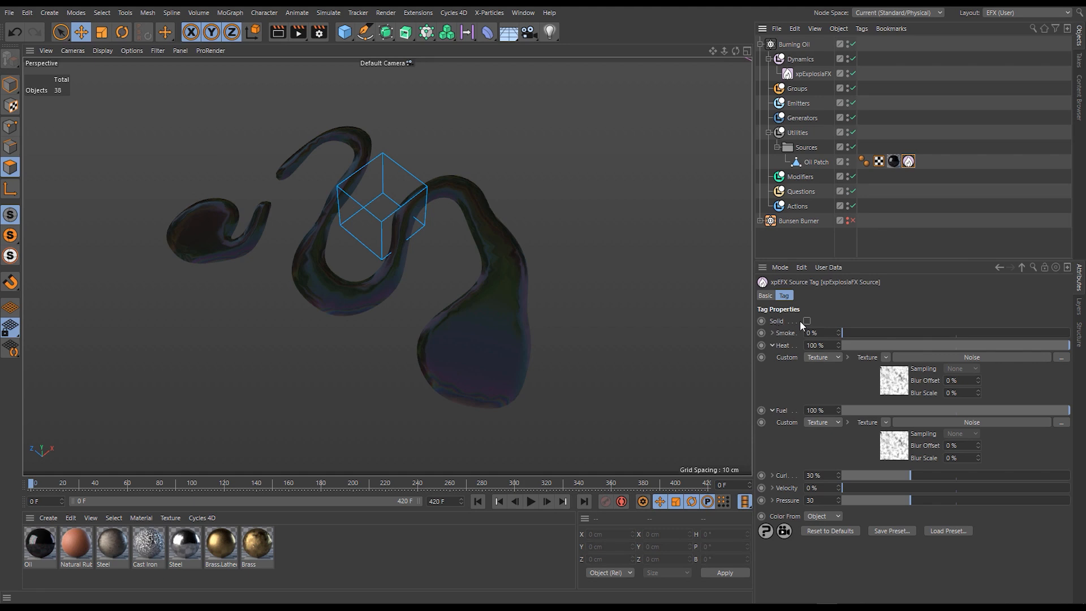
pyautogui.keyDown('alt'); pyautogui.moveTo(498, 260); pyautogui.dragTo(510, 304); pyautogui.keyUp('alt')
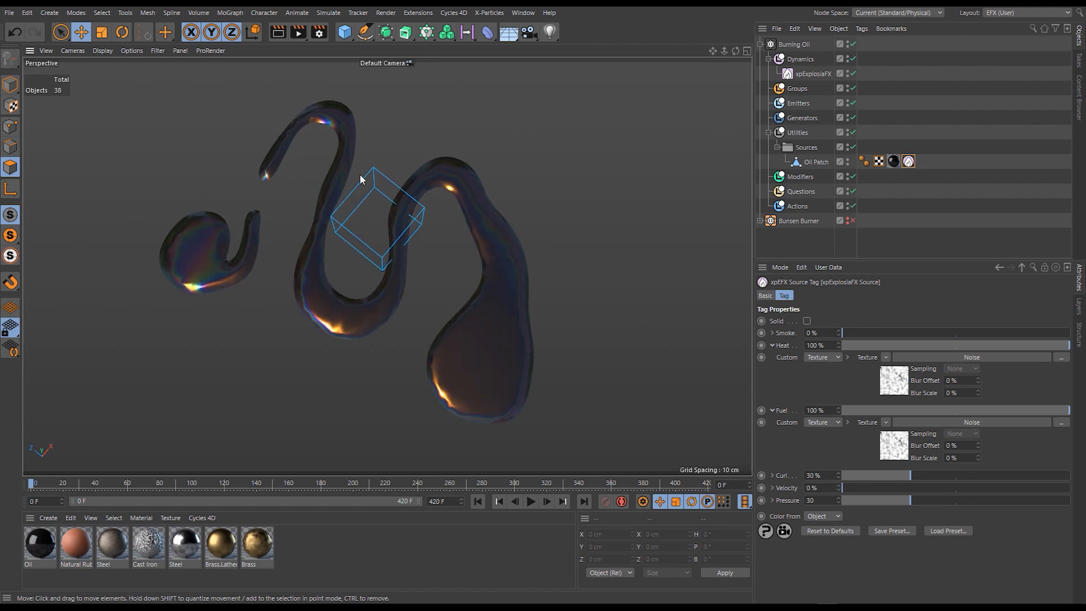
pyautogui.moveTo(486, 254)
pyautogui.keyDown('alt'); pyautogui.mouseDown()
pyautogui.moveTo(494, 263)
pyautogui.moveTo(492, 245)
pyautogui.mouseUp(); pyautogui.keyUp('alt')
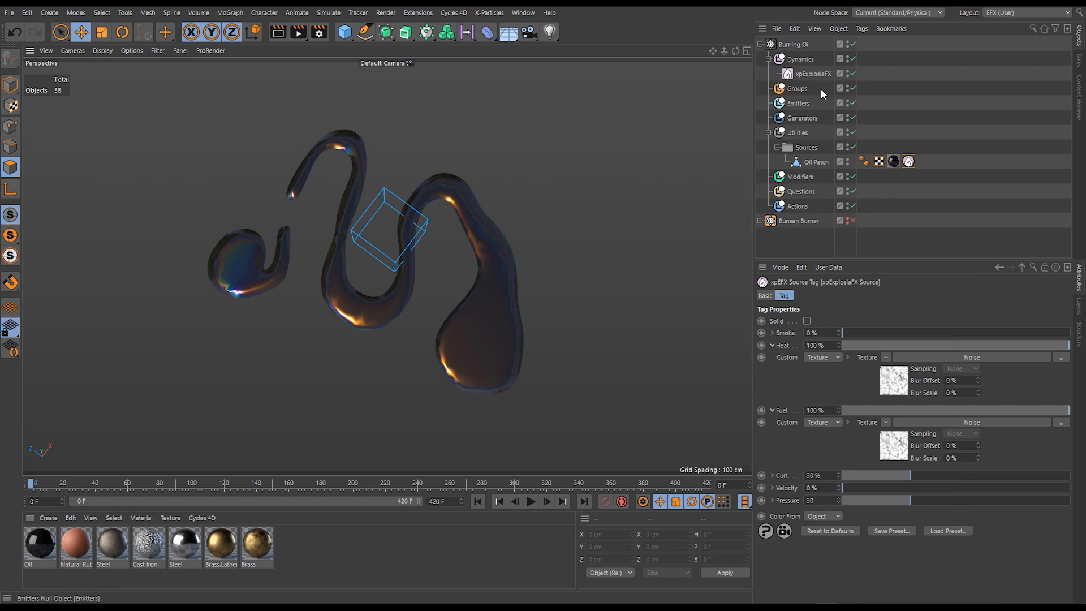
# - Open the xpExplosiaFX simulation settings, collapse the Buoyancy group and keep the Burning Model on Chemical
pyautogui.click(815, 73)
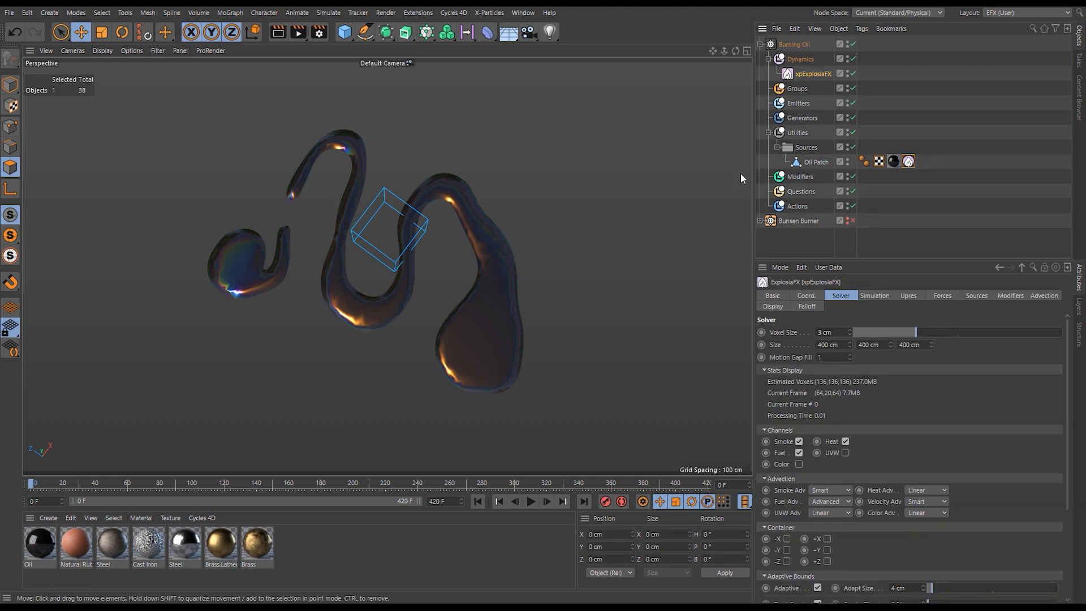
pyautogui.click(876, 295)
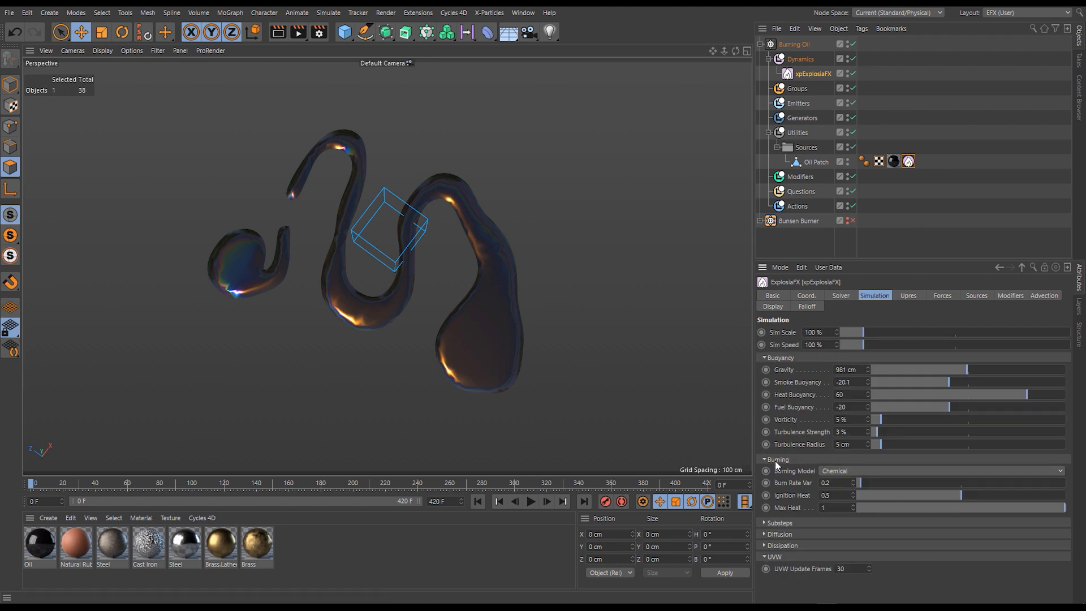
pyautogui.click(781, 358)
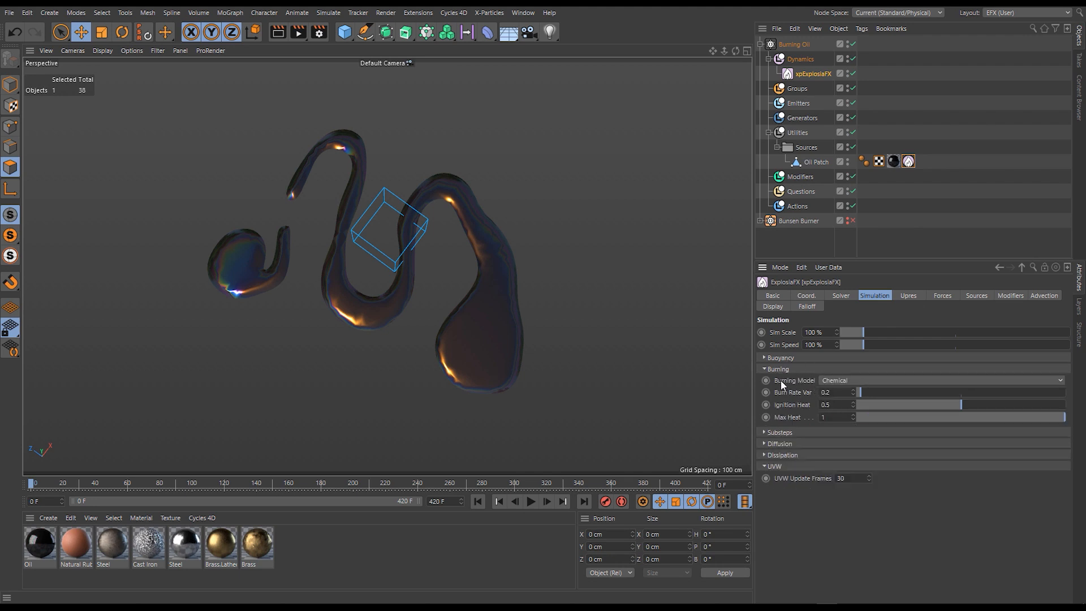
pyautogui.click(1060, 379)
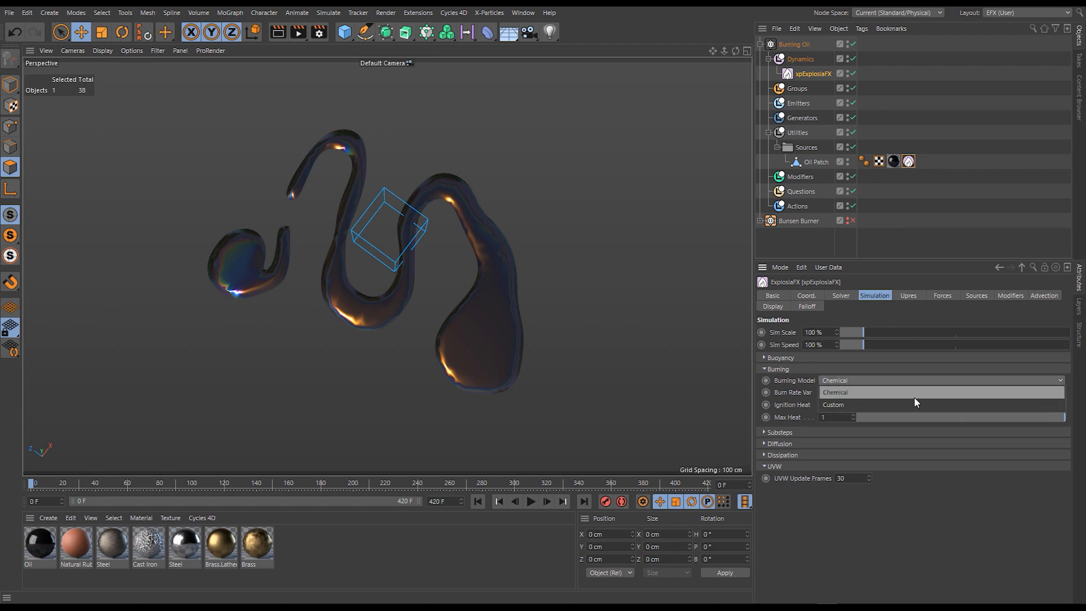
pyautogui.click(1049, 393)
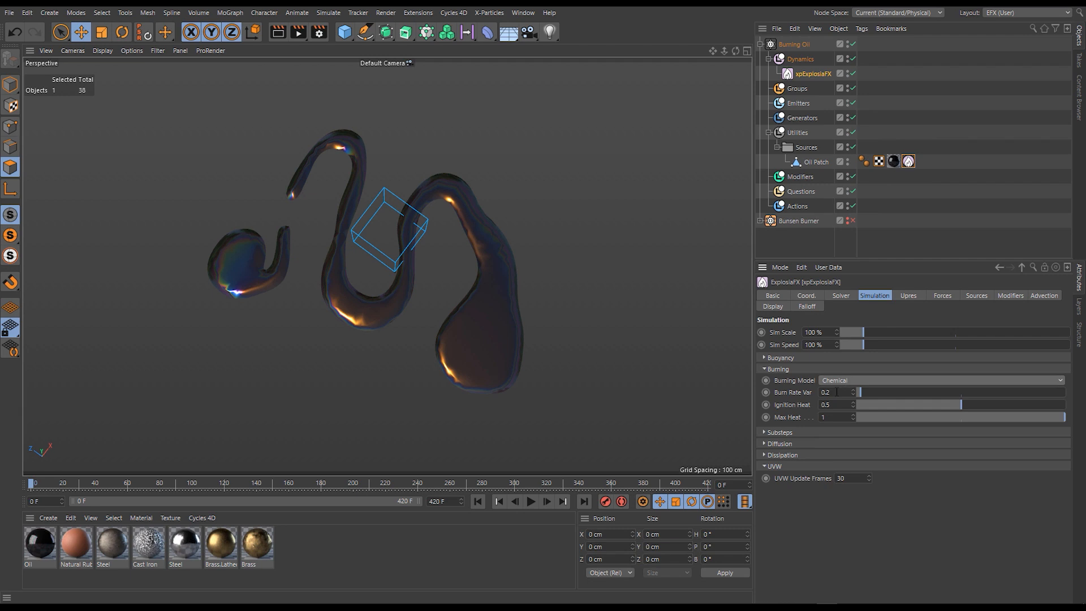
# - Play the fire simulation from a wider view and review the Oil Patch source tag's heat and fuel settings
pyautogui.scroll(-3, 437, 264)
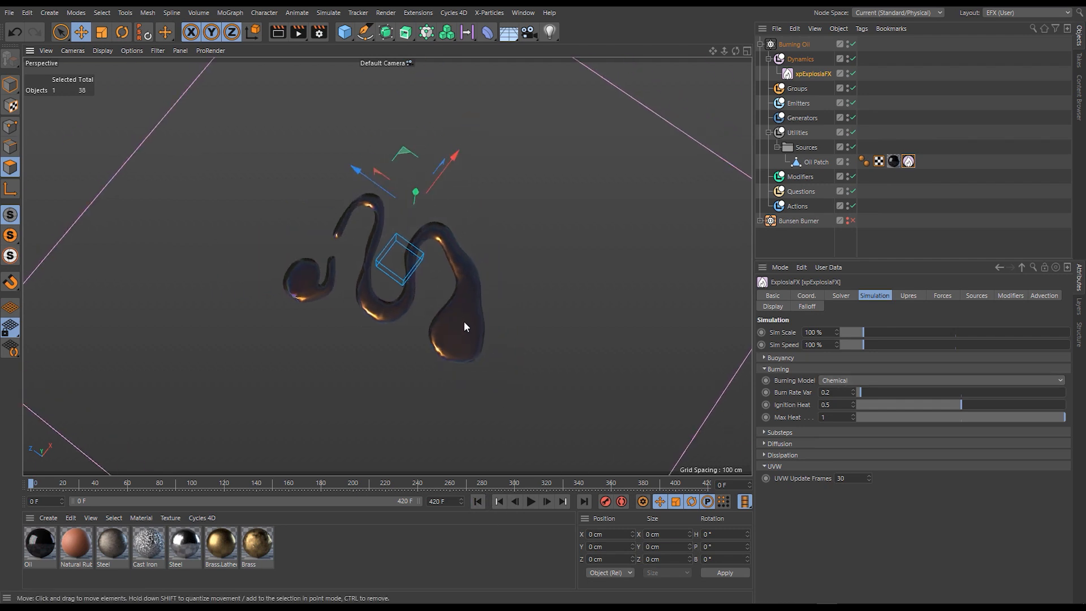
pyautogui.keyDown('alt'); pyautogui.moveTo(461, 333); pyautogui.dragTo(467, 238); pyautogui.keyUp('alt')
pyautogui.click(531, 502)
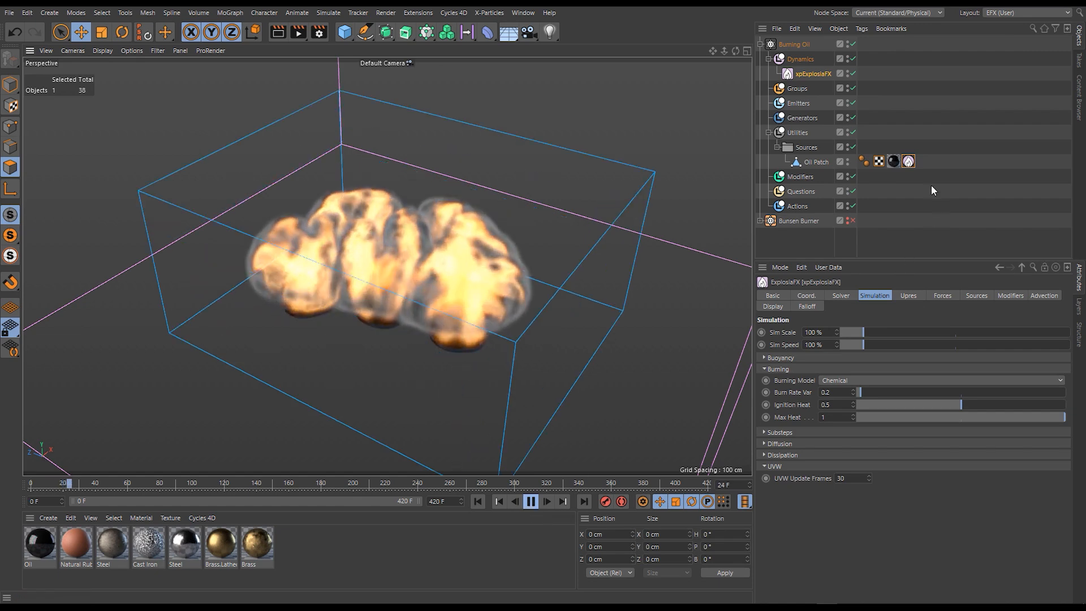
pyautogui.click(908, 161)
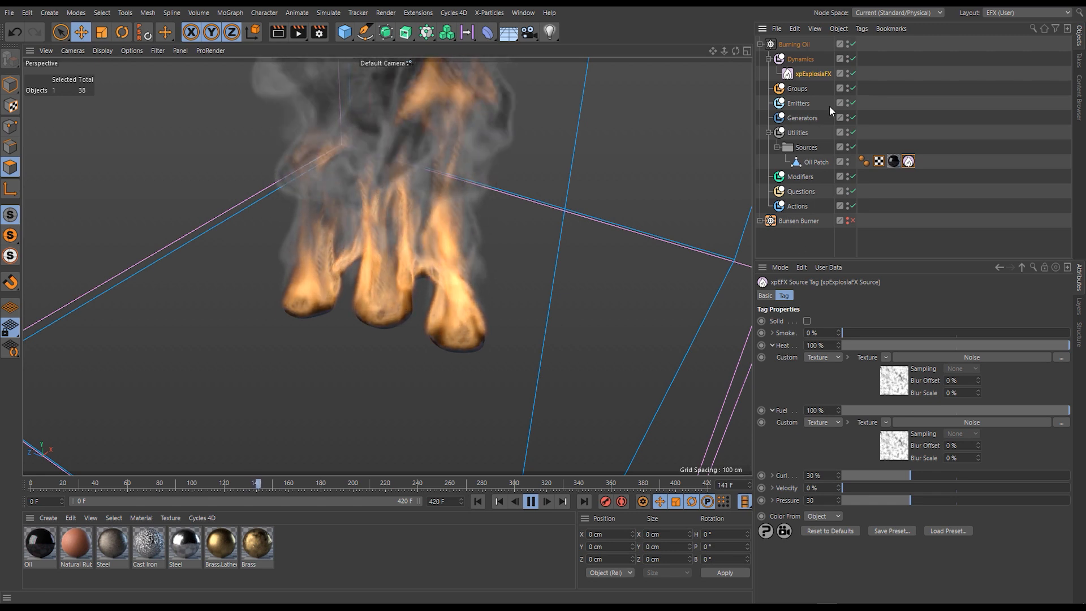
# - Return to the xpExplosiaFX burning settings and replay the simulation from frame 0 in a lower-angle view
pyautogui.click(813, 74)
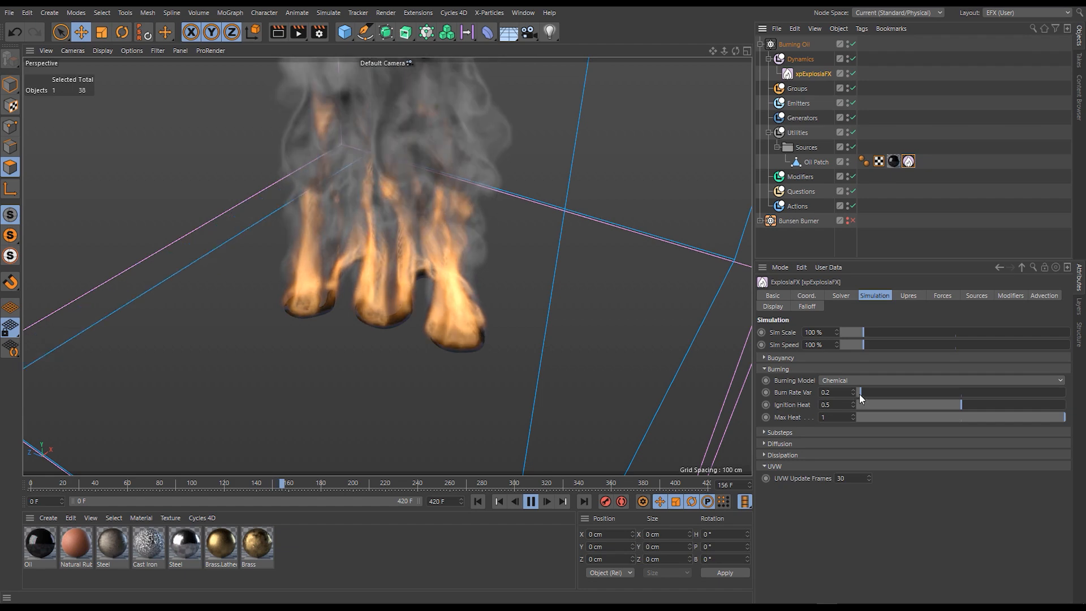
pyautogui.click(534, 503)
pyautogui.keyDown('alt'); pyautogui.moveTo(482, 401); pyautogui.dragTo(475, 368); pyautogui.keyUp('alt')
pyautogui.click(477, 501)
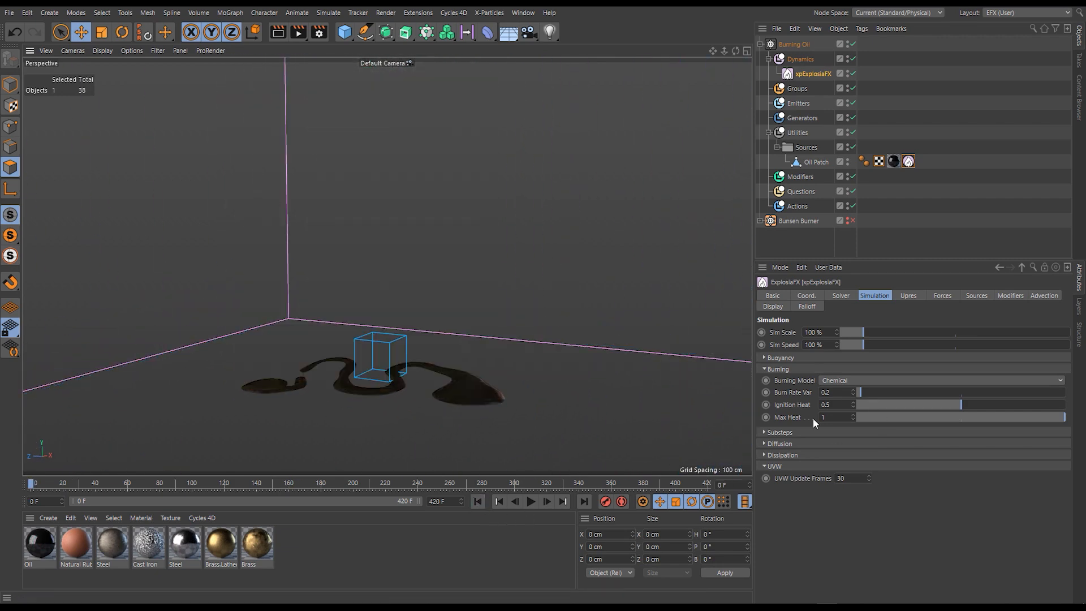
pyautogui.click(531, 501)
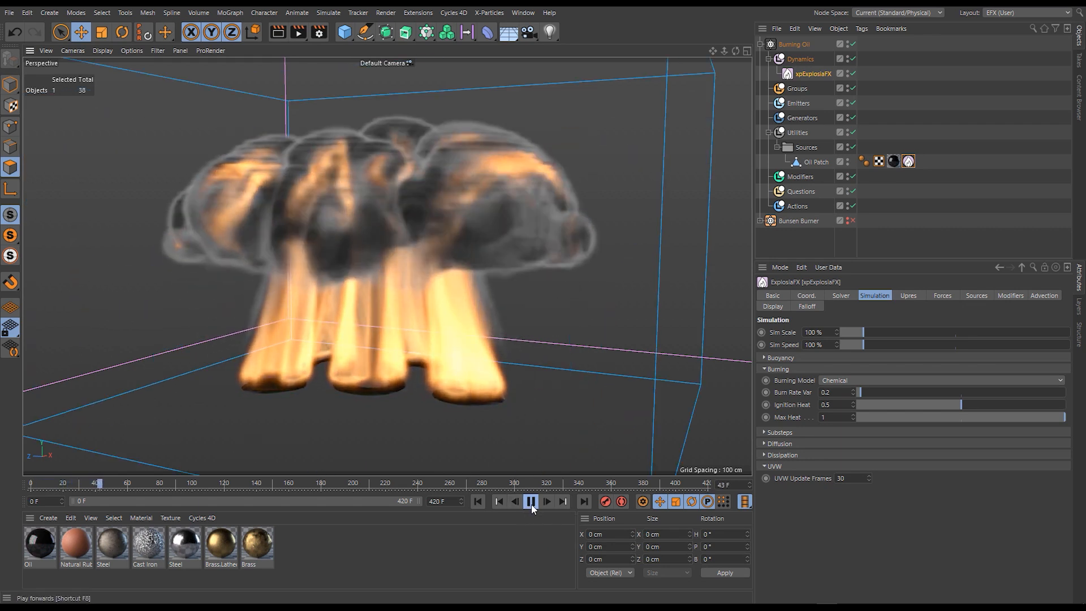
# - Try Burn Rate Var at 1.7 and at 0, restarting the simulation from the first frame
pyautogui.moveTo(861, 392); pyautogui.dragTo(894, 393)
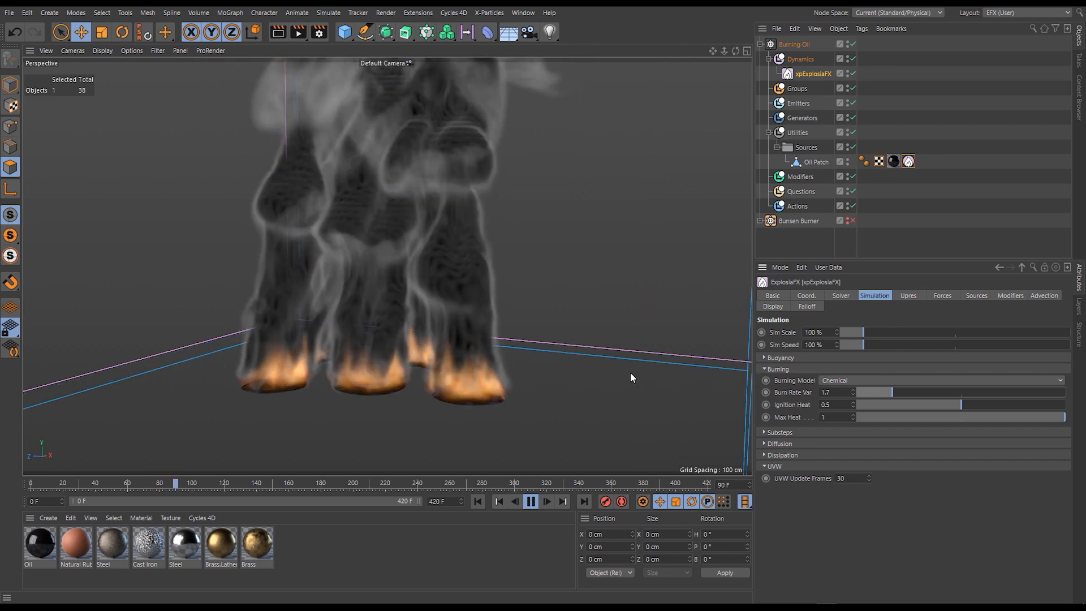
pyautogui.moveTo(891, 392); pyautogui.dragTo(848, 398)
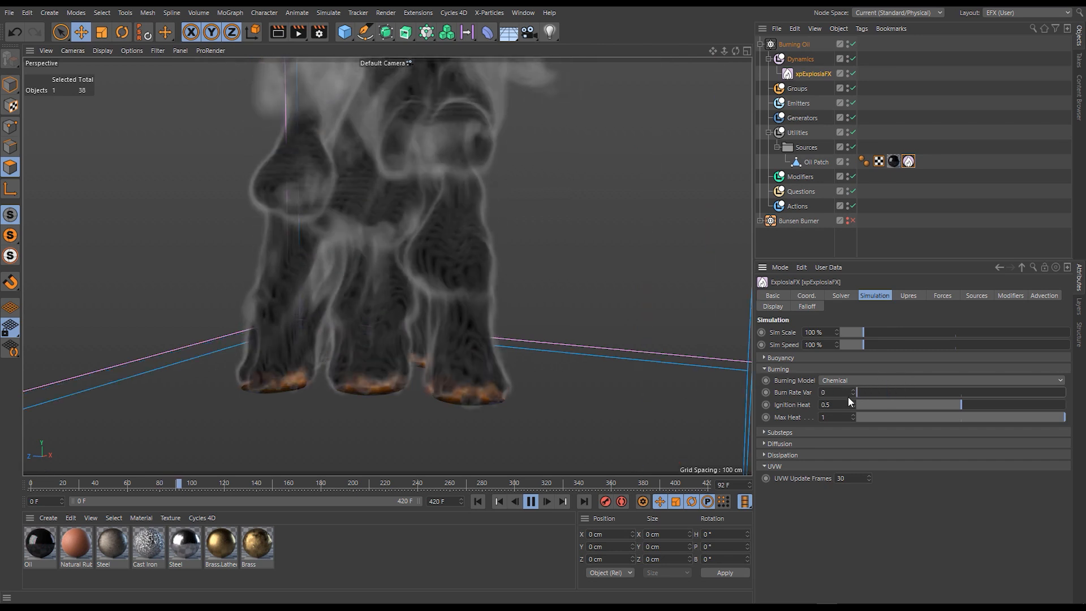
pyautogui.click(476, 502)
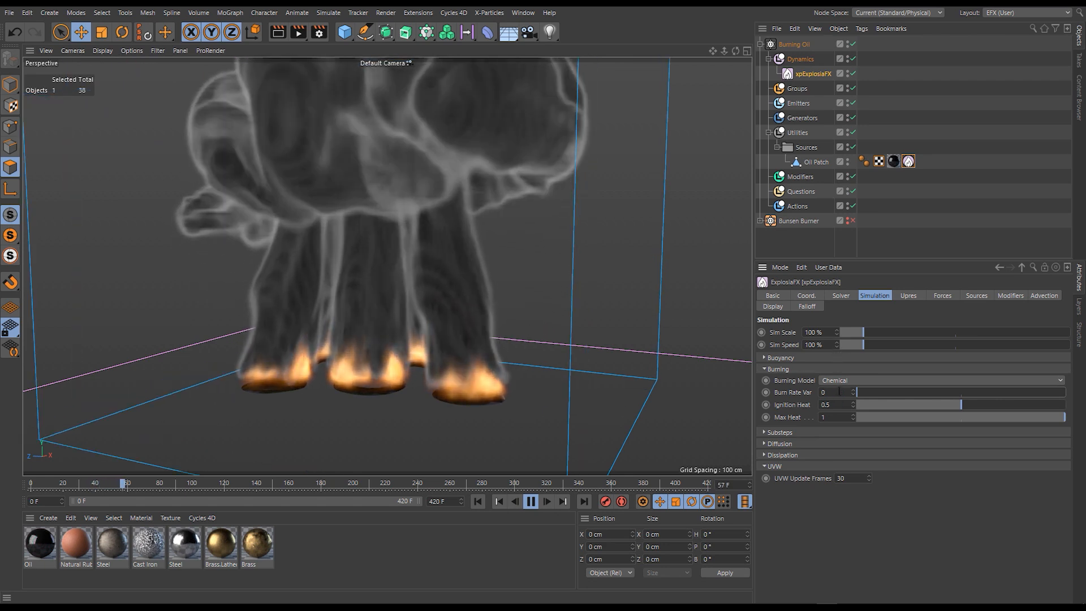
# - Set the Burn Rate Var of xpExplosiaFX to 0.2
pyautogui.moveTo(826, 392); pyautogui.dragTo(807, 394)
pyautogui.write('0.2')
pyautogui.press('Return')
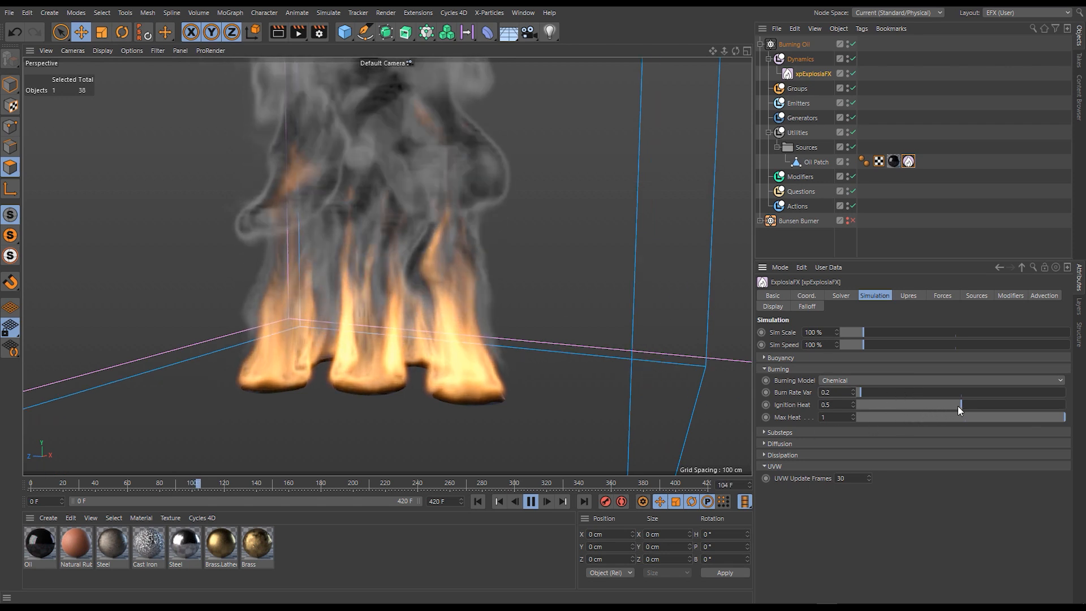
# - Try Ignition Heat at 0 and at 1, restarting the simulation after each change
pyautogui.moveTo(952, 405); pyautogui.dragTo(810, 403)
pyautogui.click(476, 503)
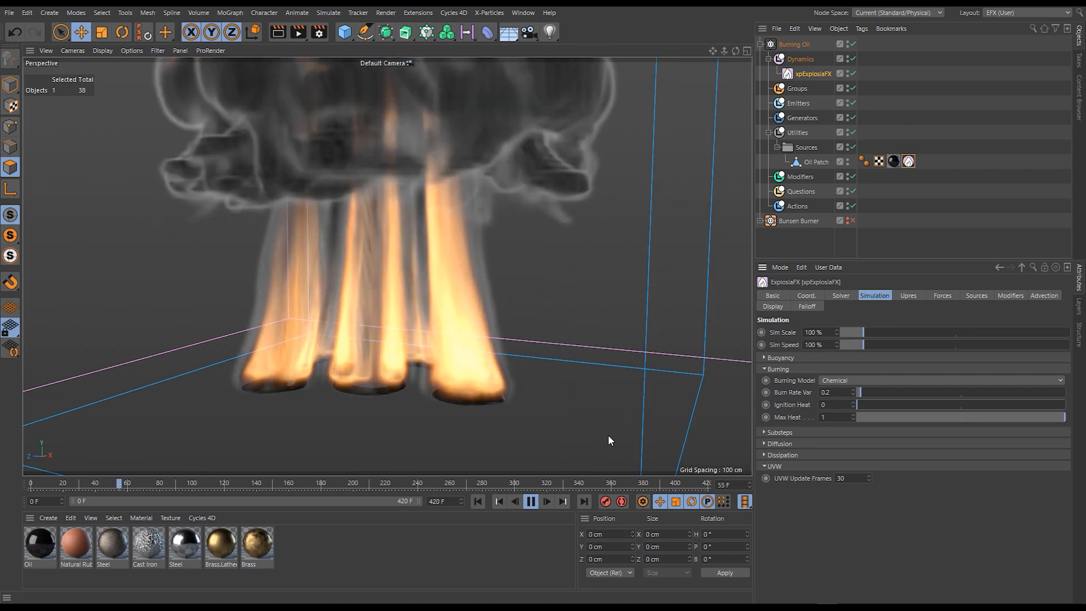
pyautogui.moveTo(870, 403); pyautogui.dragTo(1045, 405)
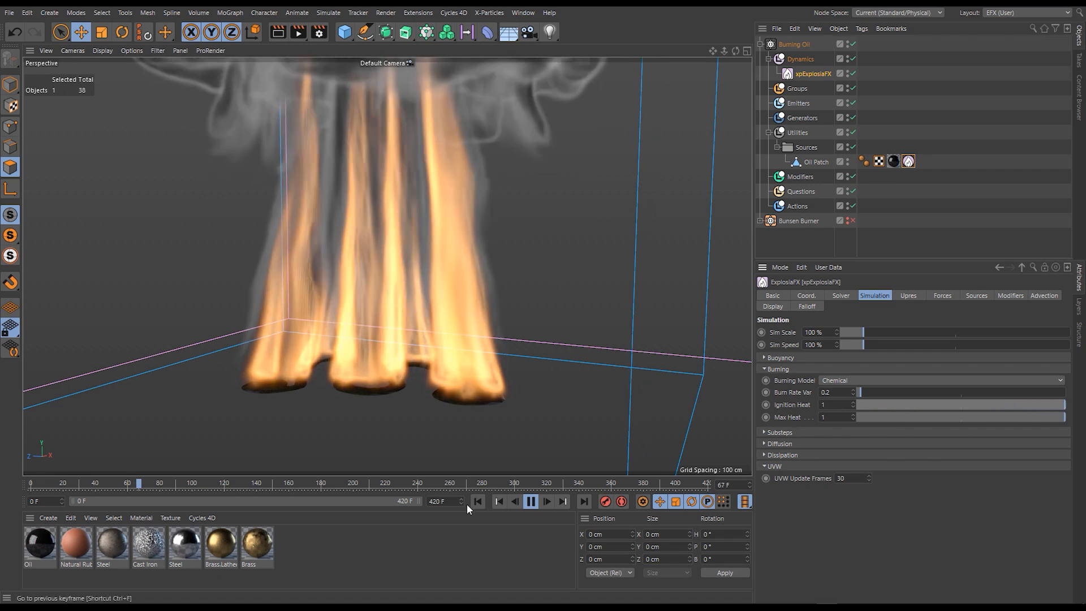
pyautogui.click(477, 502)
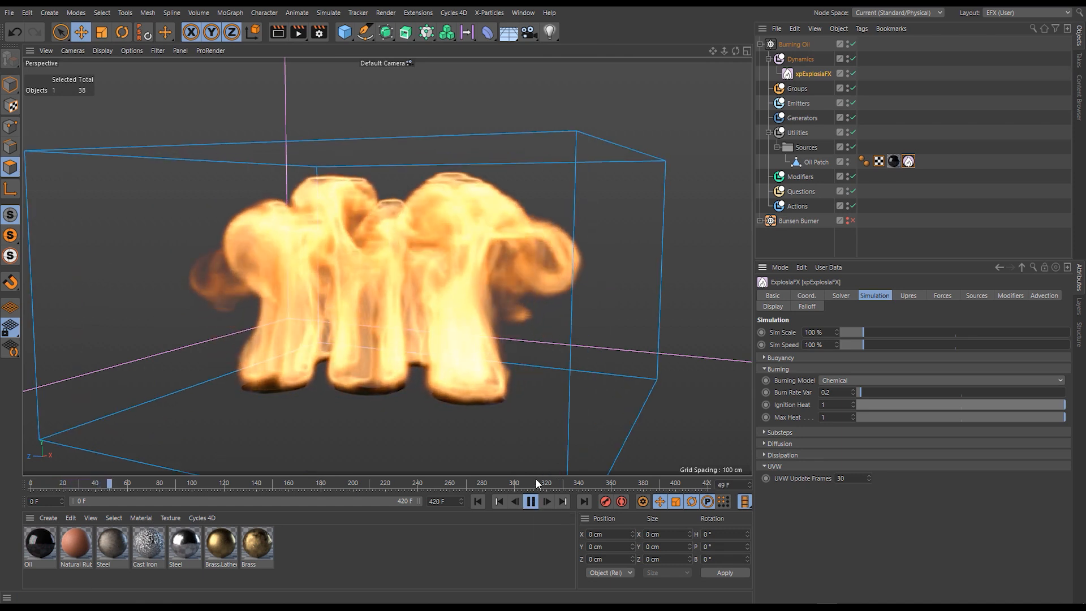
# - Pause the simulation, reframe the whole fire in the view, and play on to frame 83
pyautogui.click(531, 503)
pyautogui.keyDown('alt'); pyautogui.moveTo(462, 295); pyautogui.dragTo(443, 314, button='right'); pyautogui.keyUp('alt')
pyautogui.keyDown('alt'); pyautogui.moveTo(442, 315); pyautogui.dragTo(426, 378, button='middle'); pyautogui.keyUp('alt')
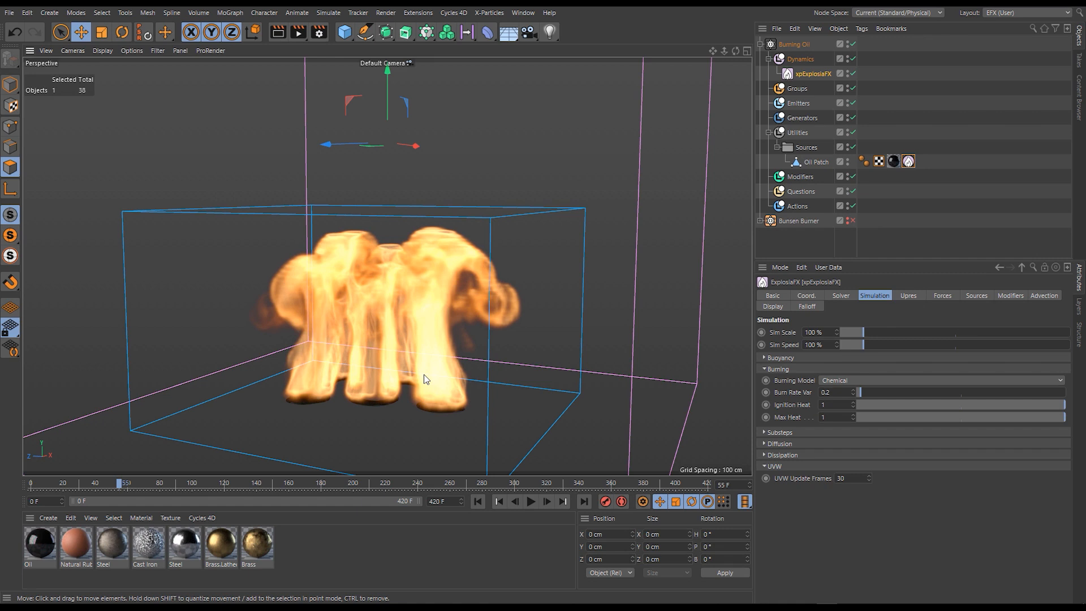
pyautogui.click(531, 502)
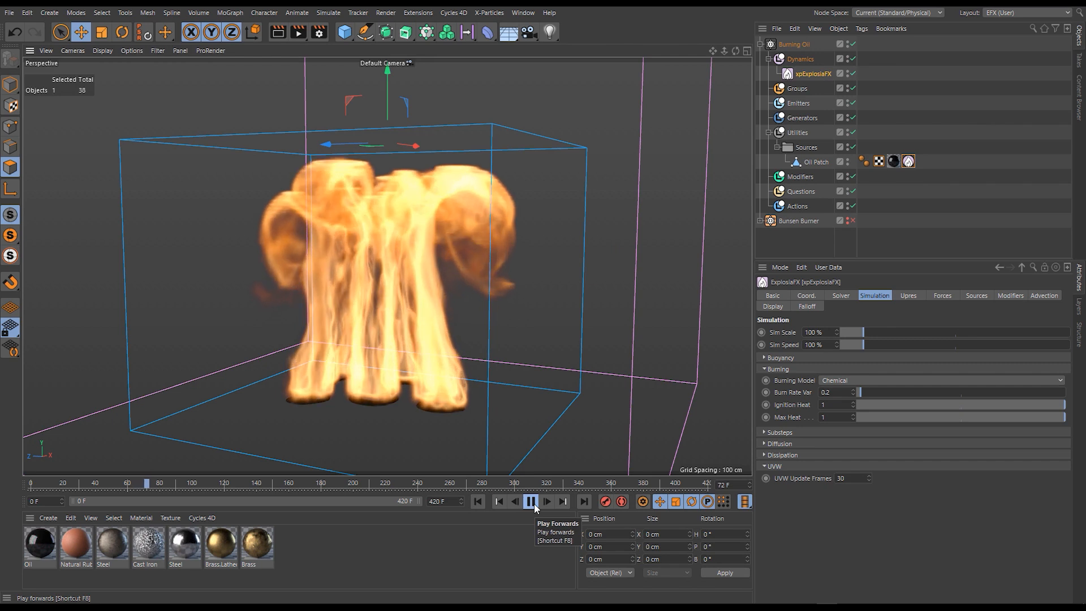
pyautogui.click(532, 501)
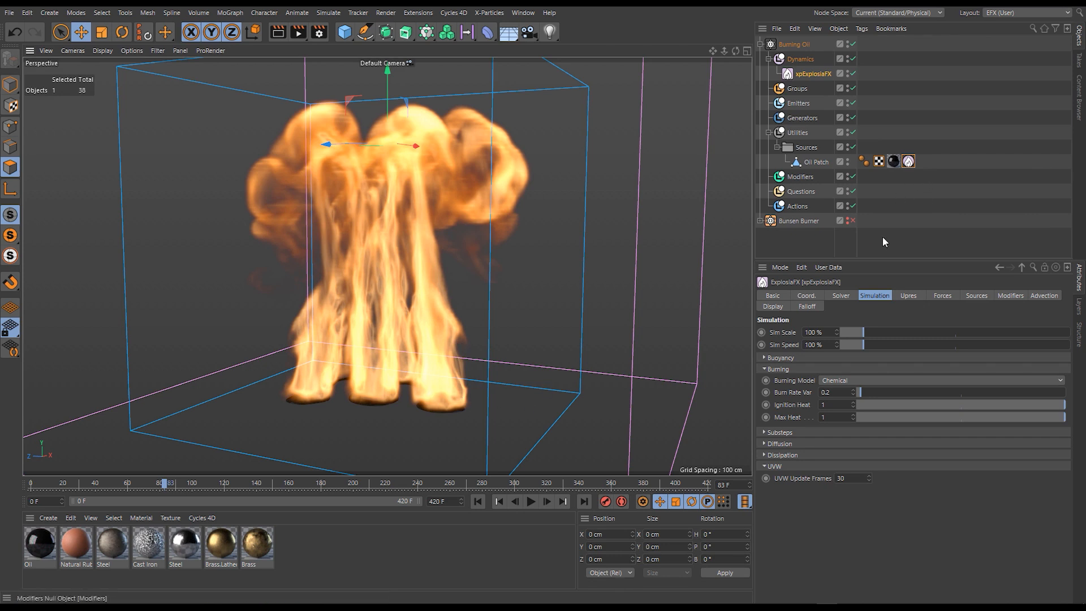
# - Set Ignition Heat to 0.5 and replay the simulation from the first frame
pyautogui.write('0.5')
pyautogui.press('Return')
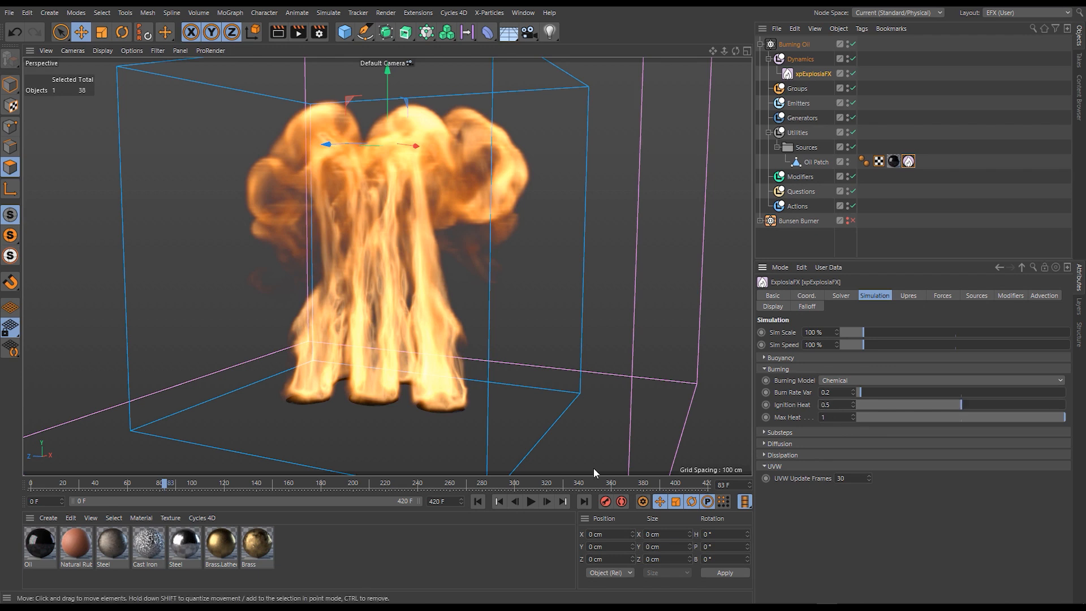
pyautogui.click(478, 501)
pyautogui.click(529, 502)
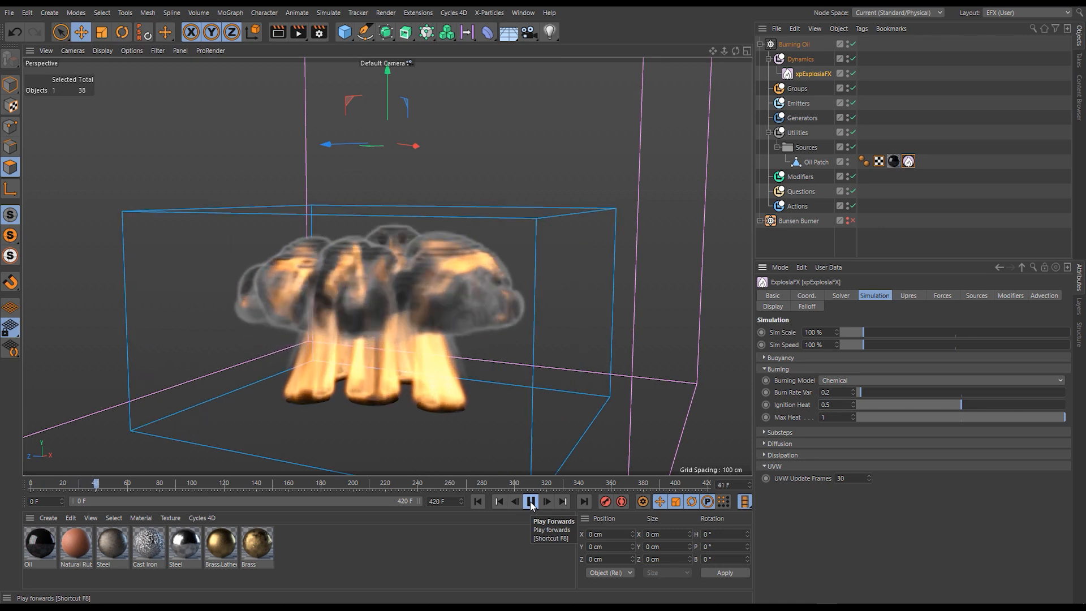
# - Reduce the Oil Patch source tag's Heat to 36.51 % and restart the simulation
pyautogui.click(908, 162)
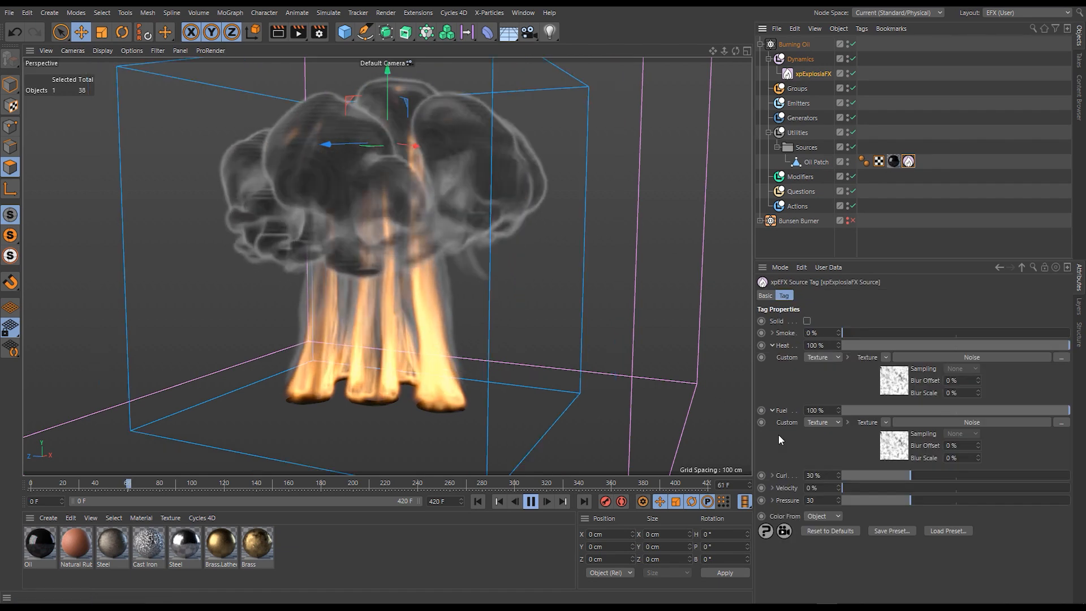
pyautogui.moveTo(1007, 345); pyautogui.dragTo(924, 348)
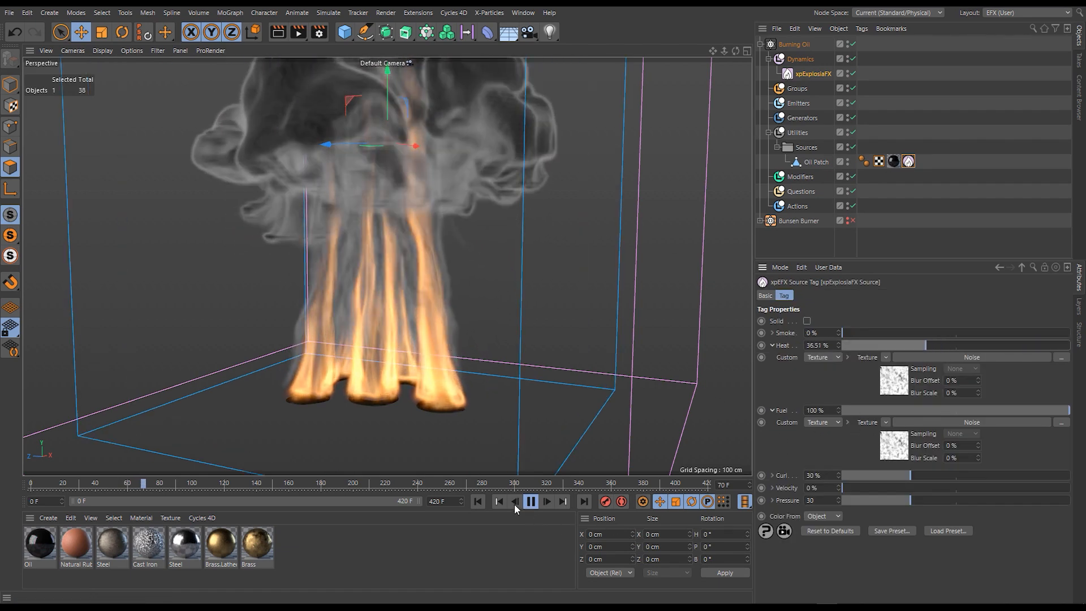
pyautogui.click(477, 502)
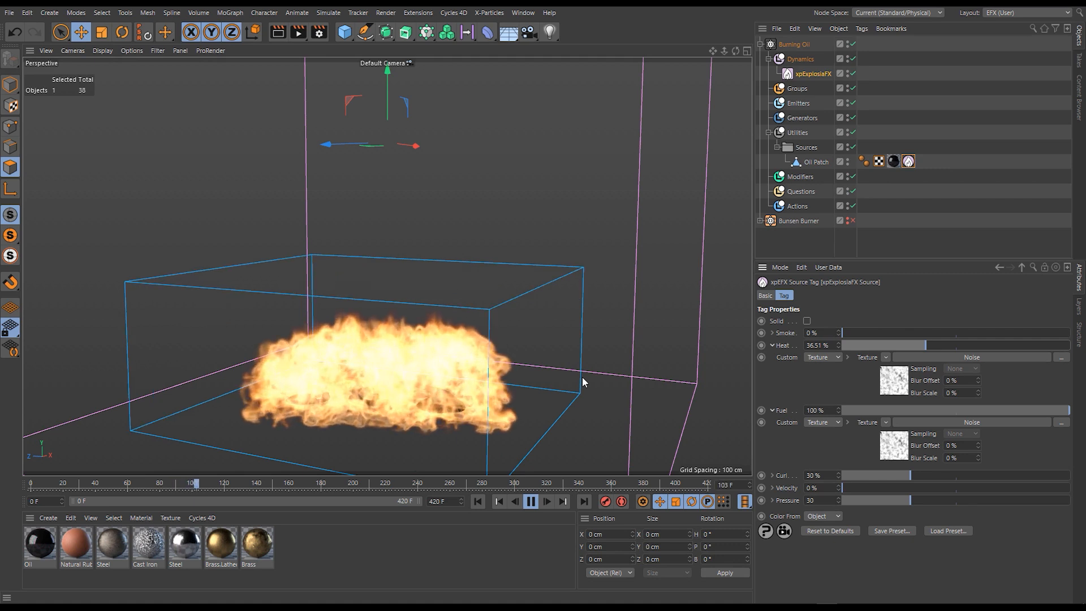
# - Try the xpExplosiaFX Ignition Heat at 0.247 and at 1, restarting the simulation after the second value
pyautogui.click(813, 73)
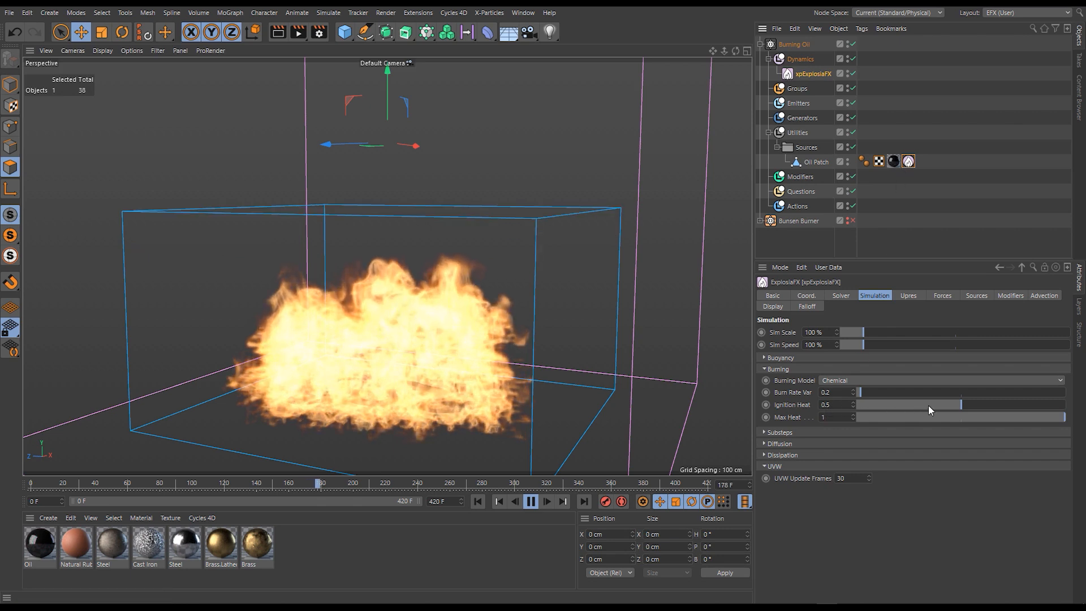
pyautogui.moveTo(915, 402); pyautogui.dragTo(908, 402)
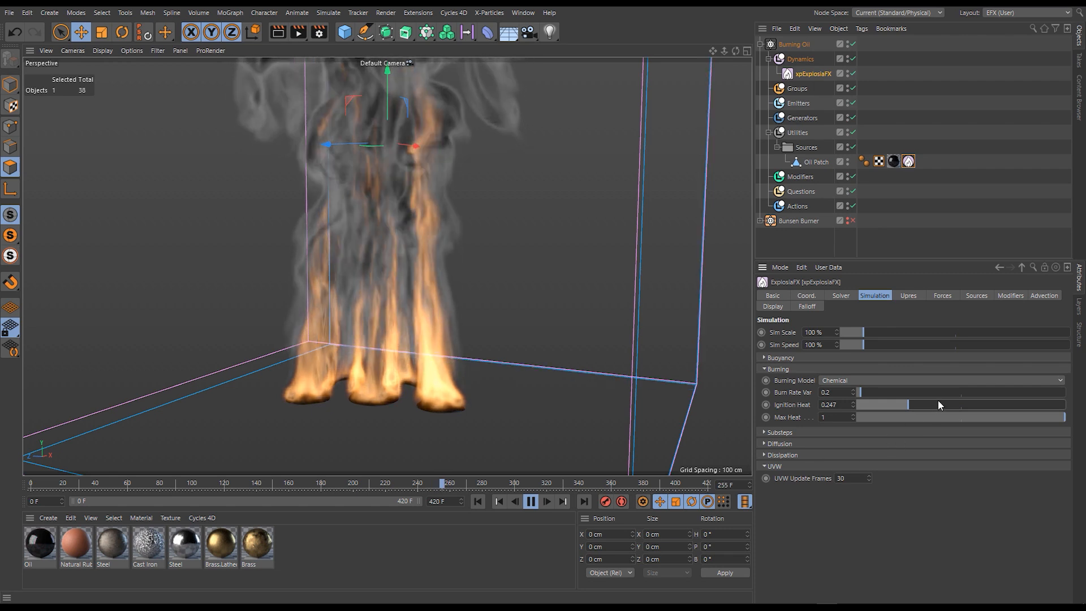
pyautogui.moveTo(956, 405); pyautogui.dragTo(1066, 405)
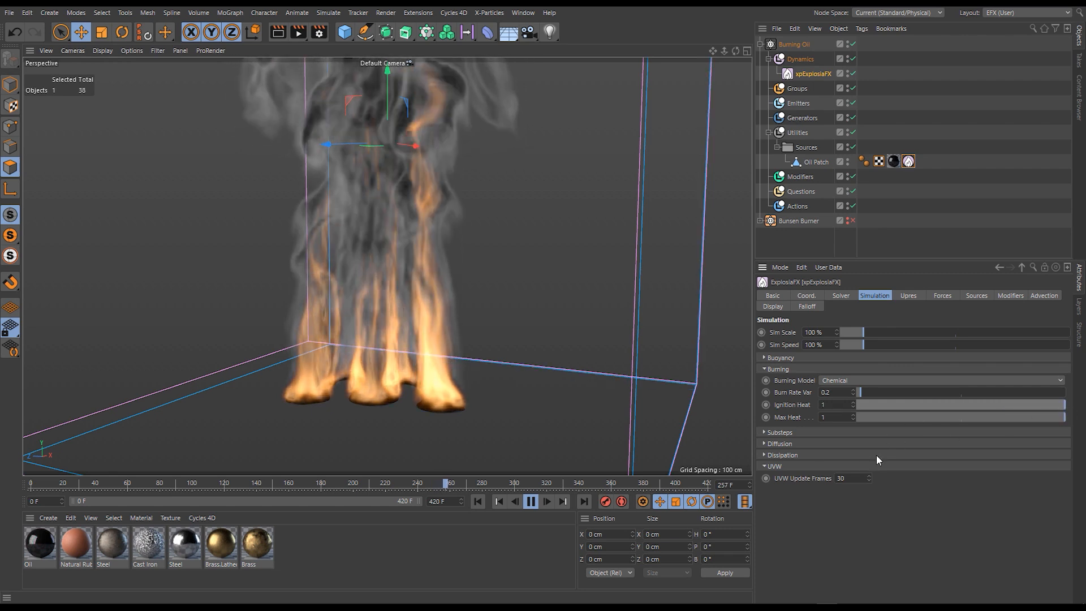
pyautogui.click(478, 501)
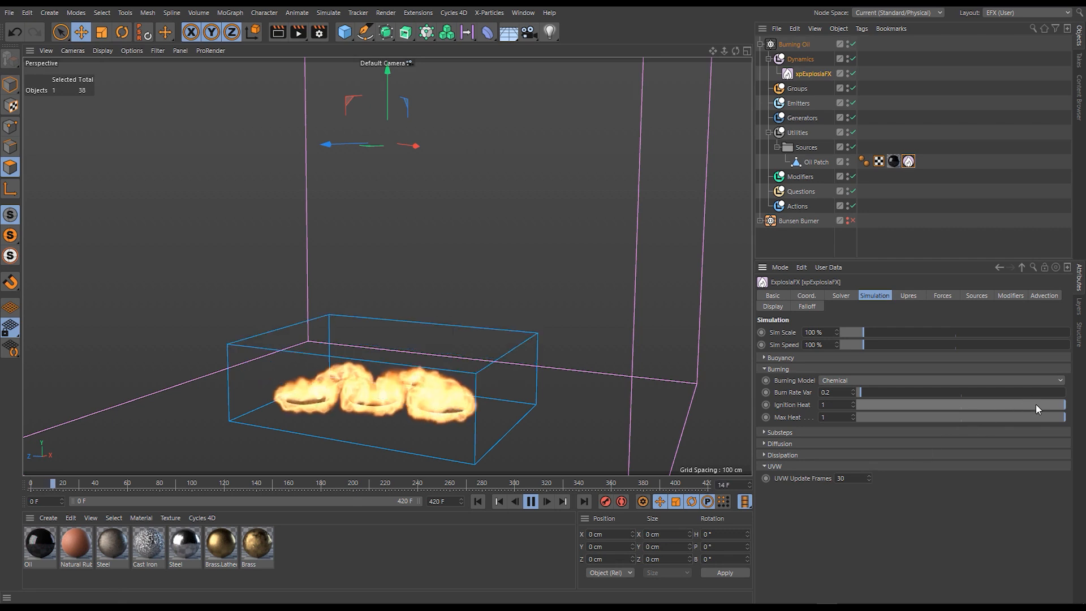
# - Lower the Ignition Heat to 0.174 while the simulation plays
pyautogui.moveTo(1039, 405); pyautogui.dragTo(893, 406)
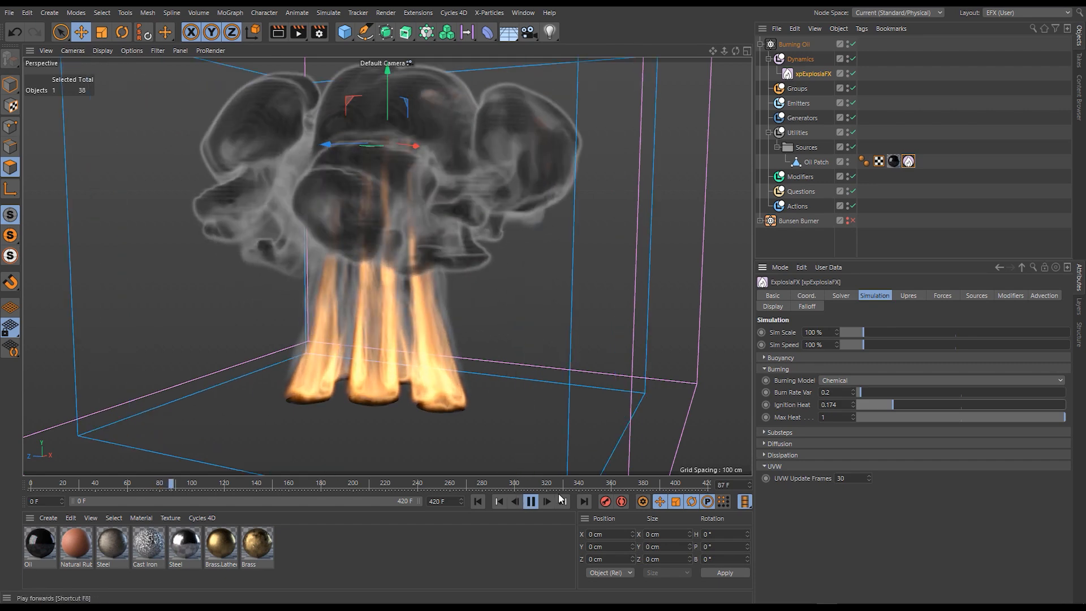
# - Set the xpExplosiaFX Max Heat to 0.078 and replay the simulation from the first frame
pyautogui.click(538, 502)
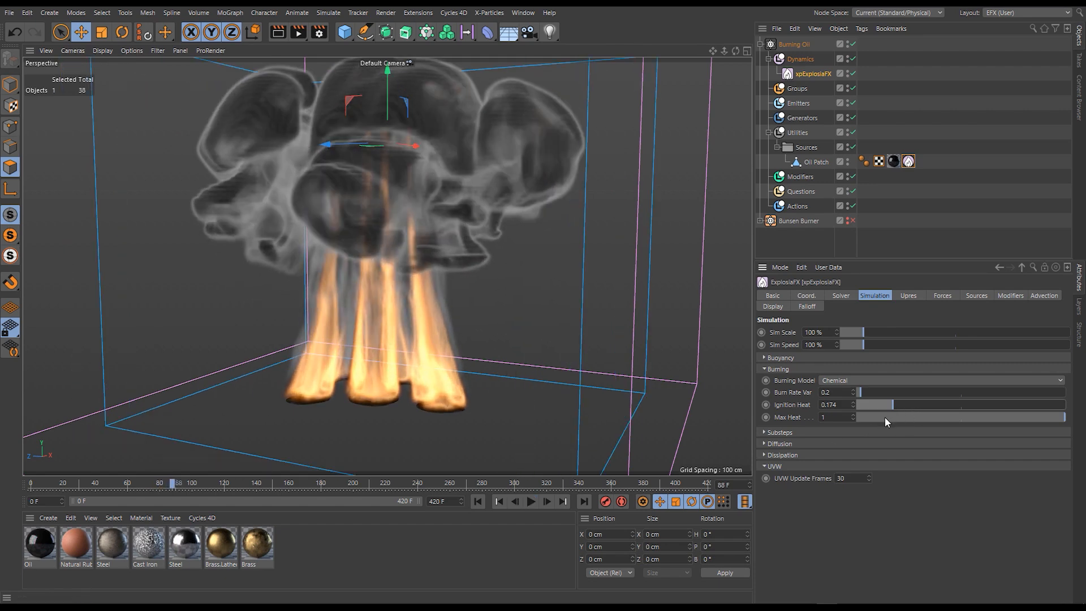
pyautogui.moveTo(883, 417); pyautogui.dragTo(873, 418)
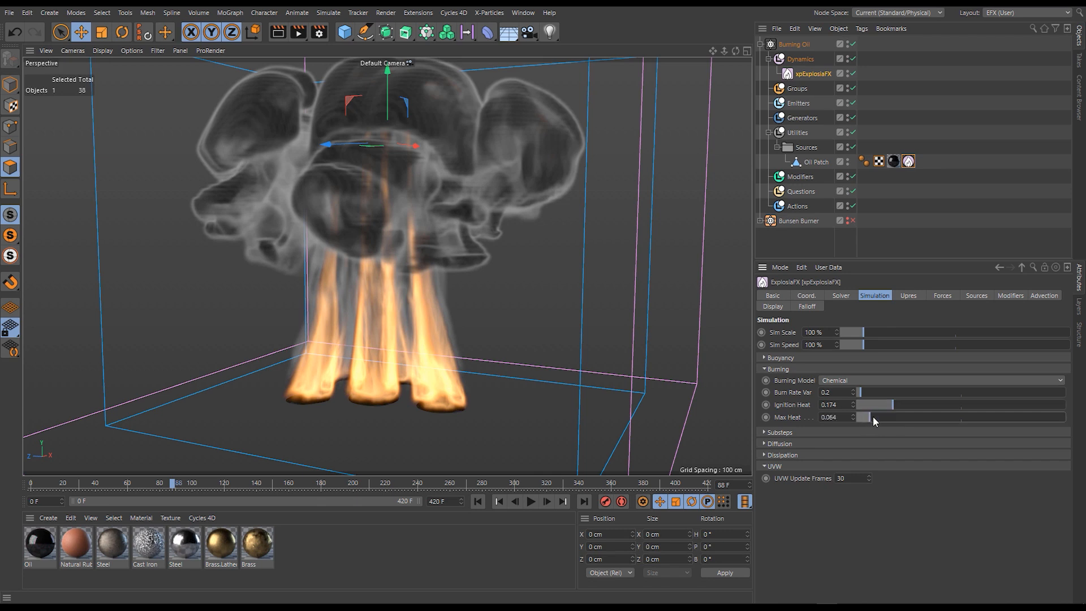
pyautogui.click(478, 502)
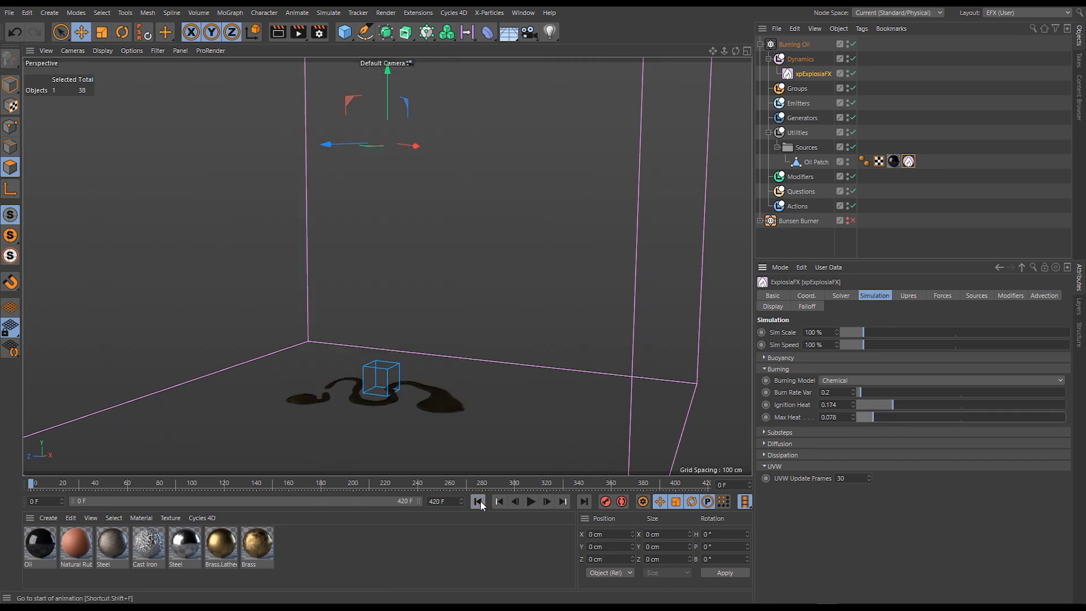
pyautogui.click(529, 504)
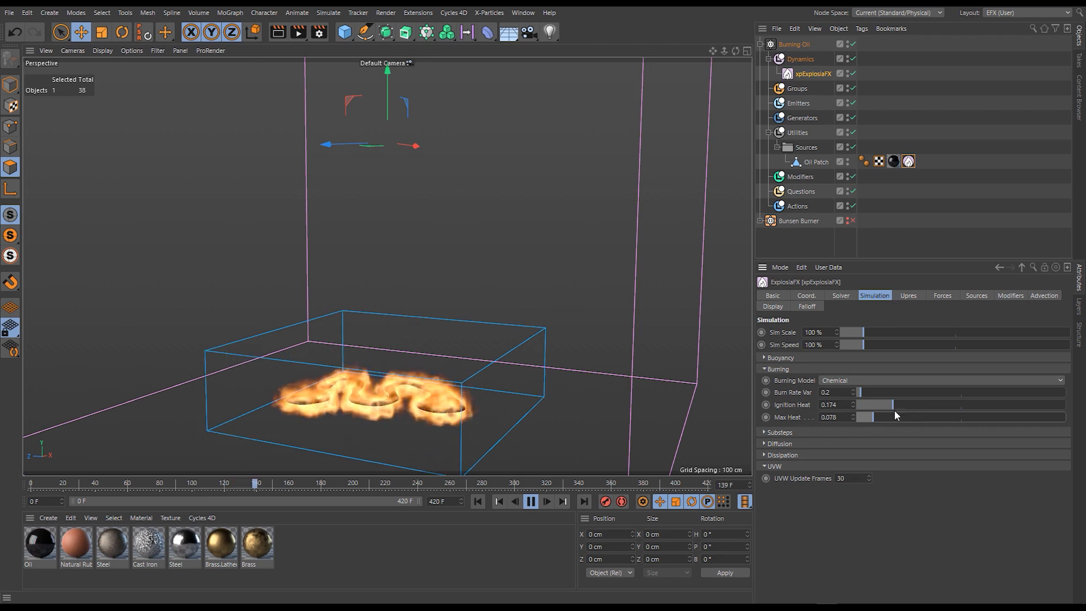
# - Set Ignition Heat to 0.5 and the Oil Patch source tag's Heat to 100 %, restarting the simulation
pyautogui.moveTo(912, 406); pyautogui.dragTo(960, 403)
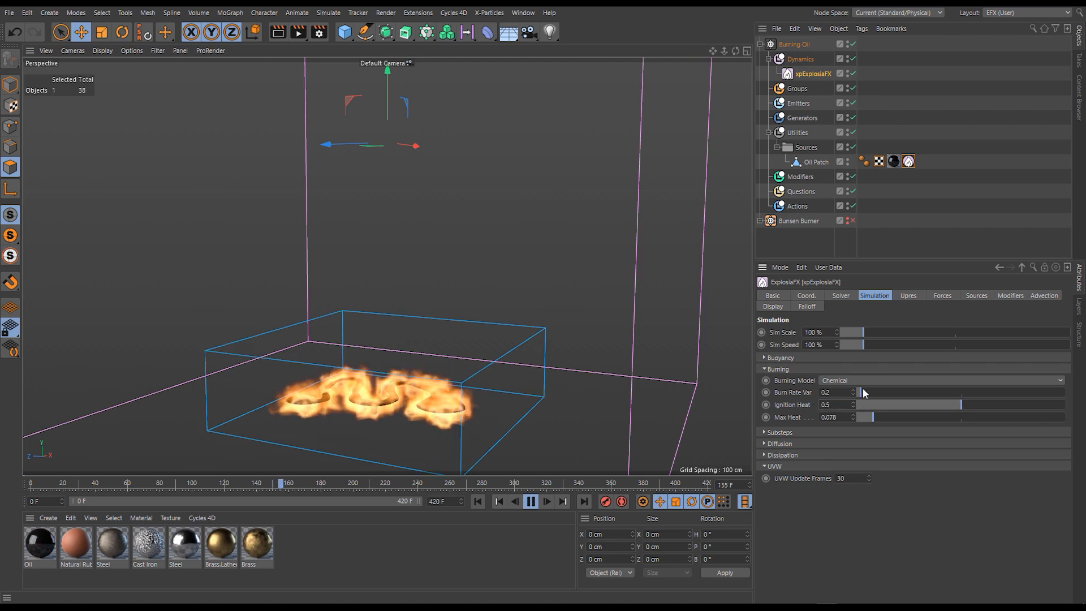
pyautogui.click(908, 162)
pyautogui.click(824, 345)
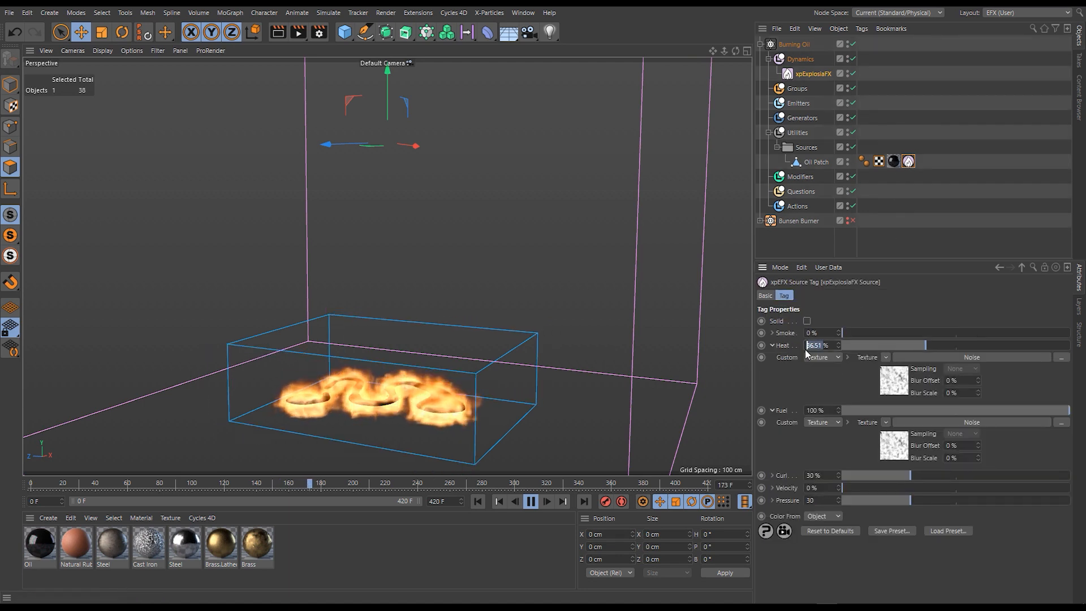
pyautogui.write('100')
pyautogui.press('Return')
pyautogui.click(476, 501)
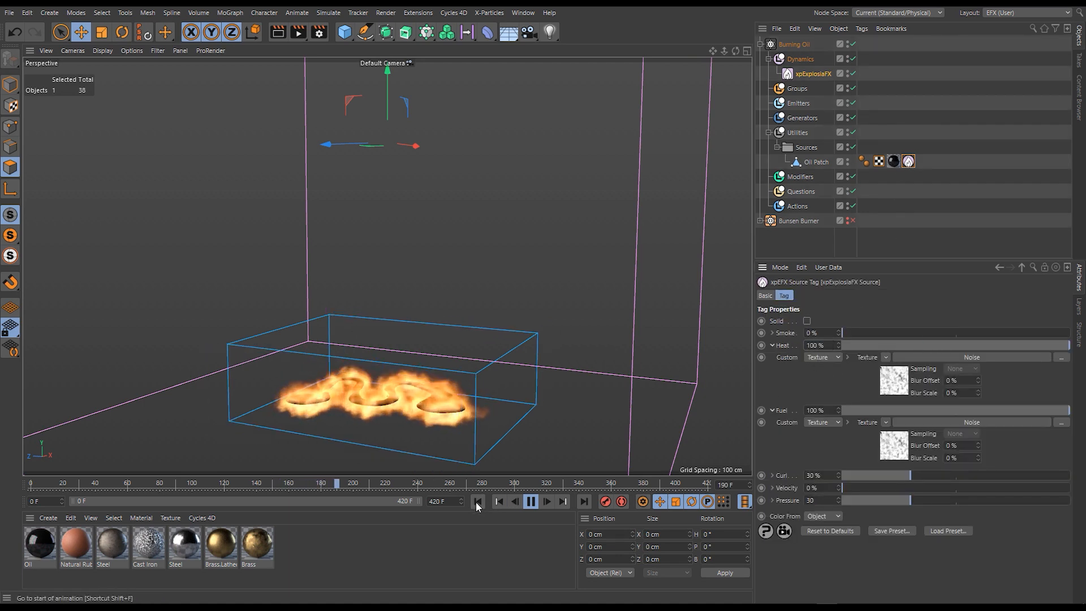
# - Raise the xpExplosiaFX Max Heat to 0.38 and then to 0.618 while the simulation plays
pyautogui.click(812, 74)
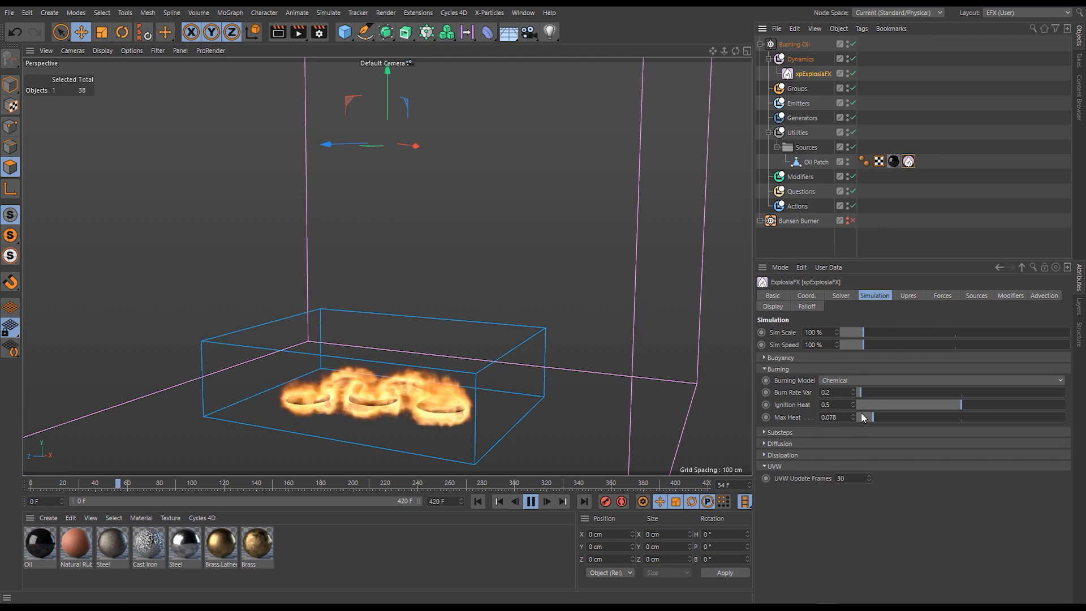
pyautogui.moveTo(875, 417); pyautogui.dragTo(936, 417)
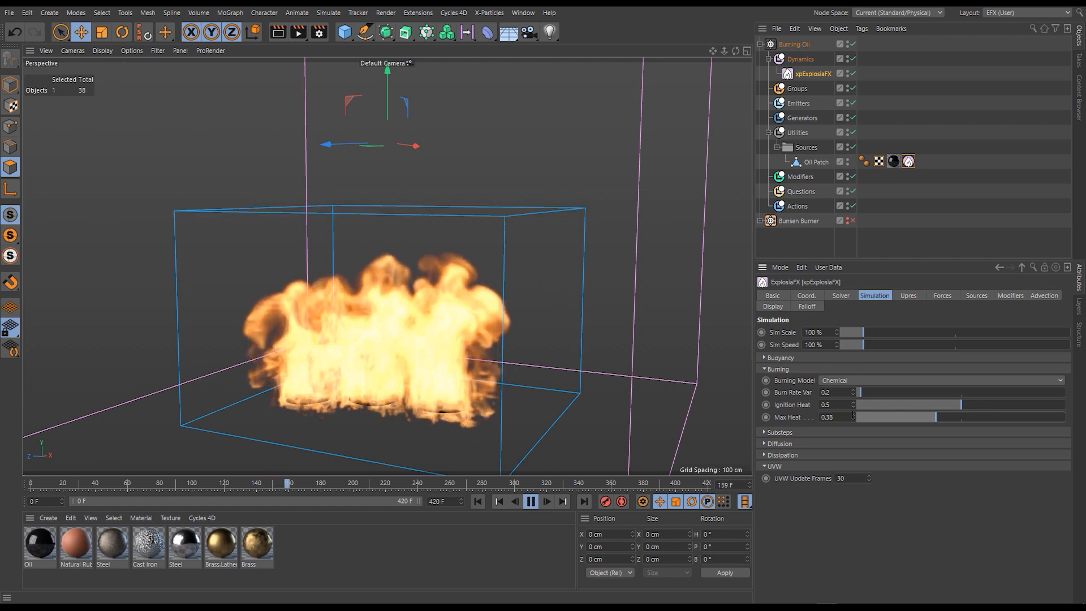
pyautogui.moveTo(978, 417); pyautogui.dragTo(986, 416)
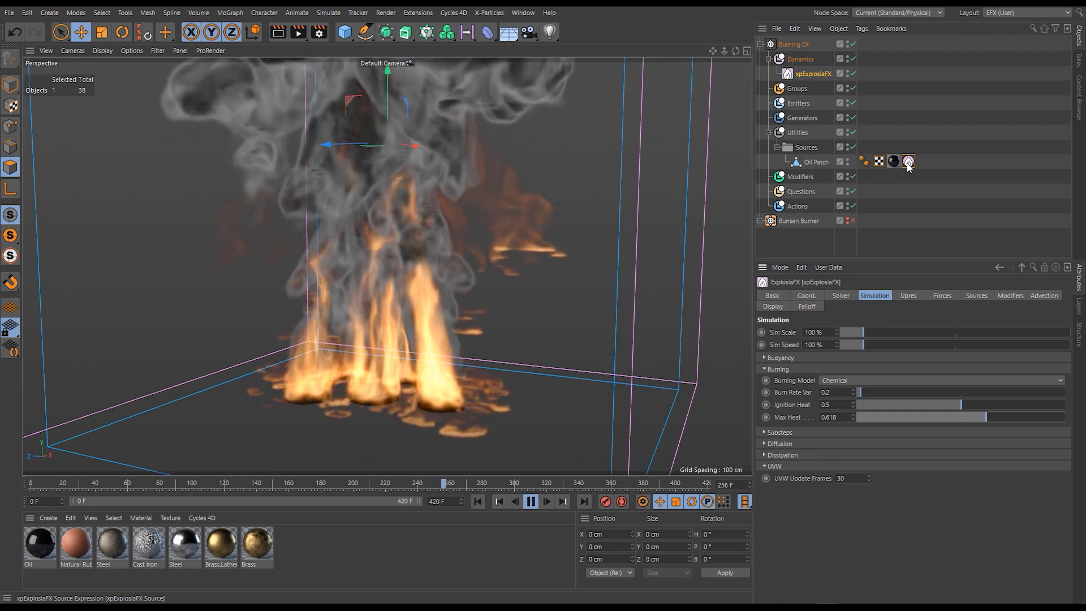
# - Reset Max Heat to its default of 1 and return the simulation to the first frame
pyautogui.rightClick(793, 417)
pyautogui.click(848, 462)
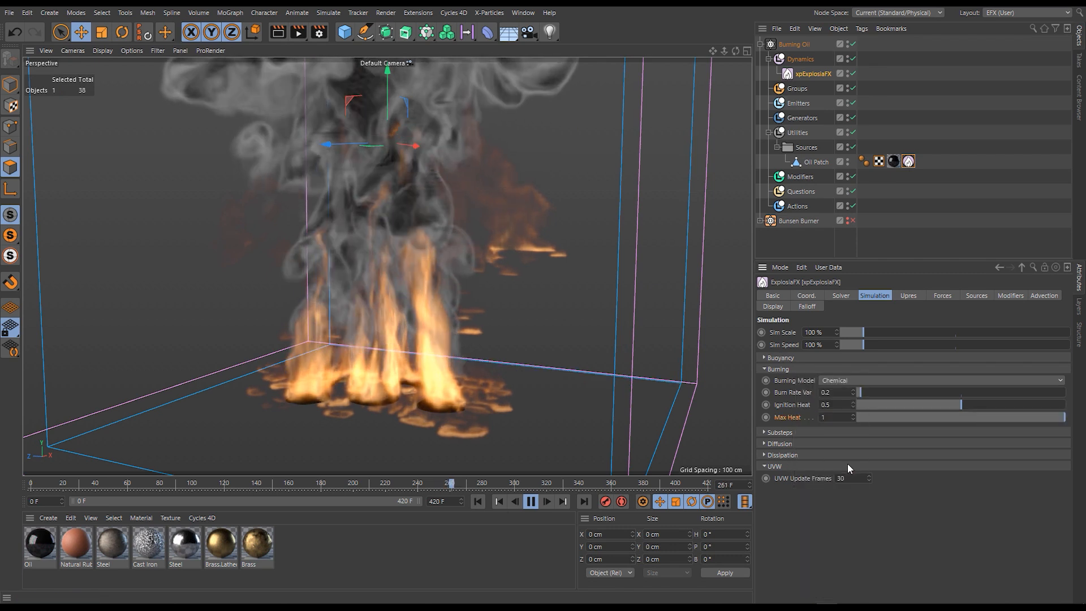
pyautogui.click(479, 501)
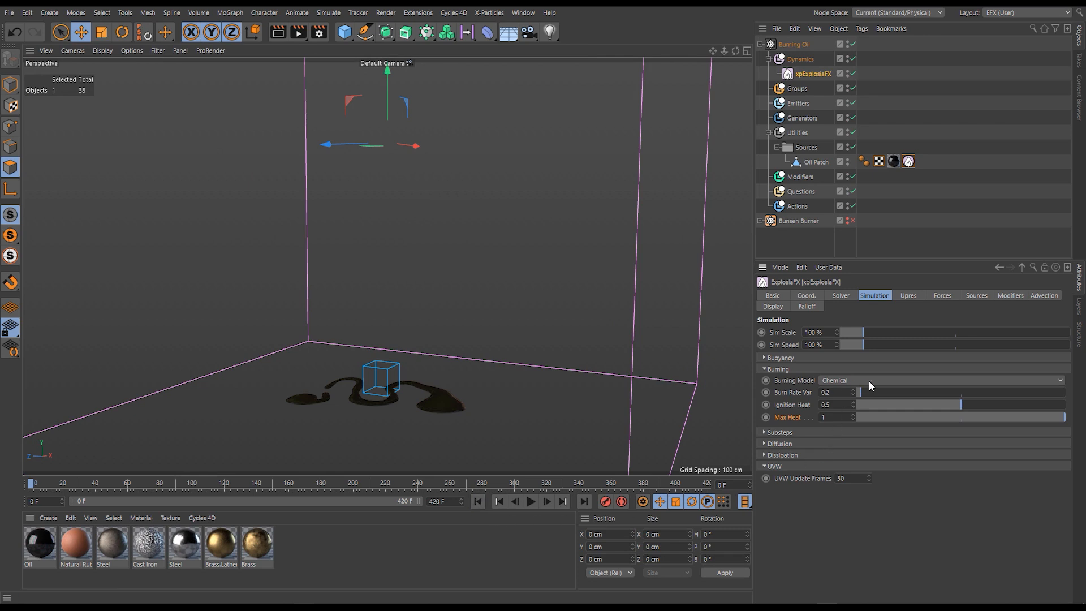
# - Switch the Burning Model to Custom and expand the Burn Rate parameter to show its spline
pyautogui.click(887, 381)
pyautogui.click(841, 407)
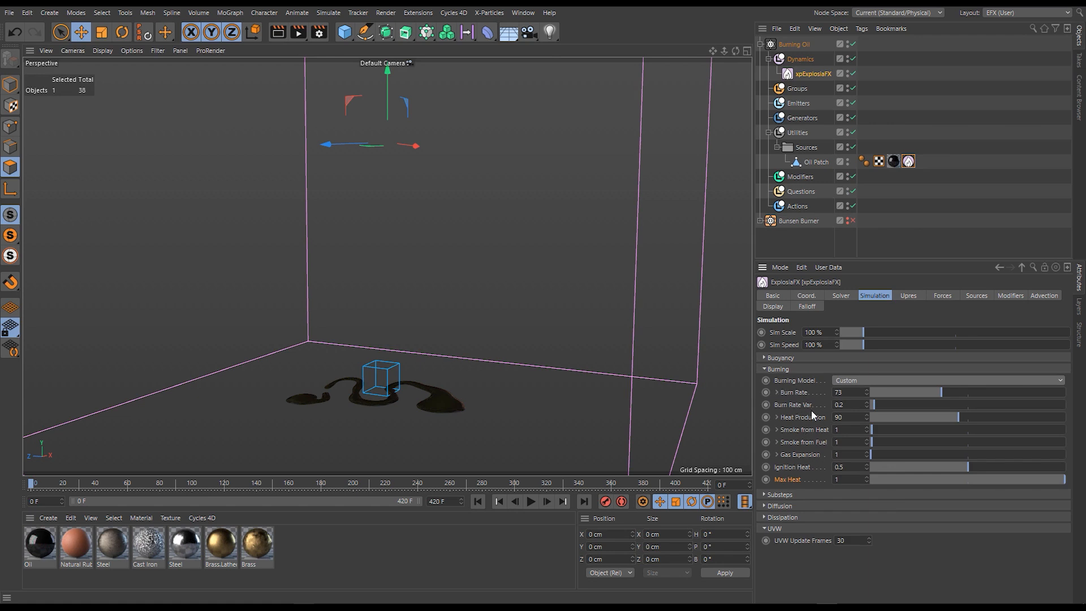
pyautogui.click(788, 404)
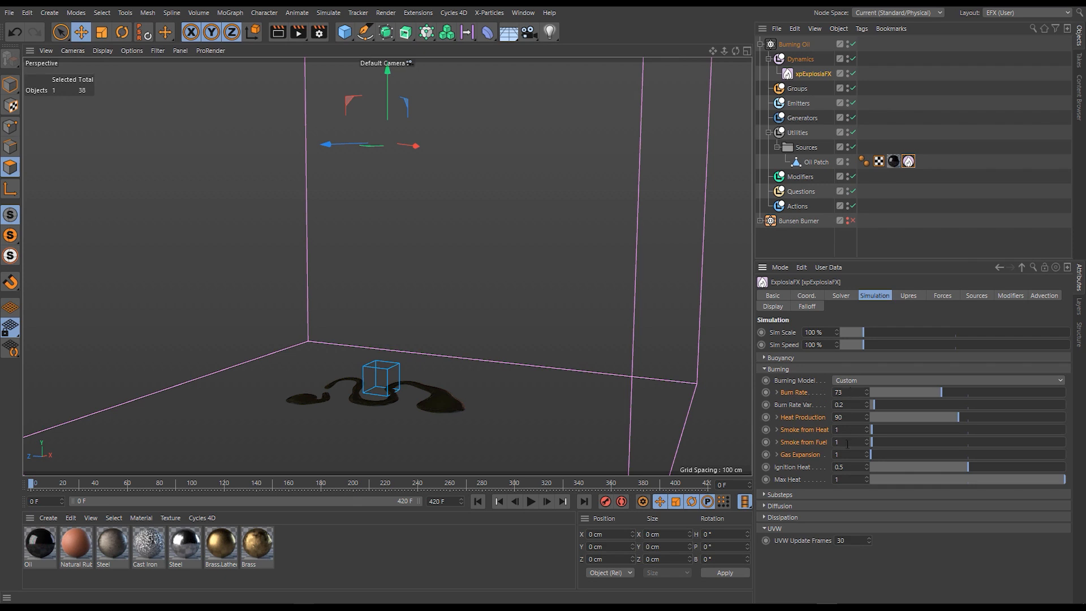
pyautogui.click(778, 392)
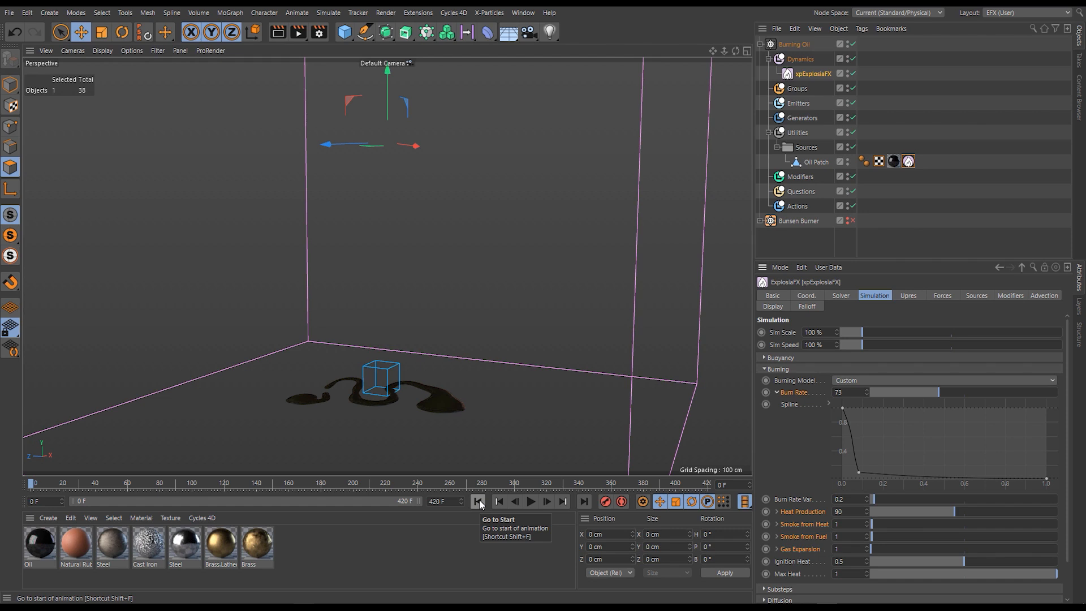
# - Play the simulation with the Custom burning model, stop it and return to the first frame
pyautogui.click(531, 502)
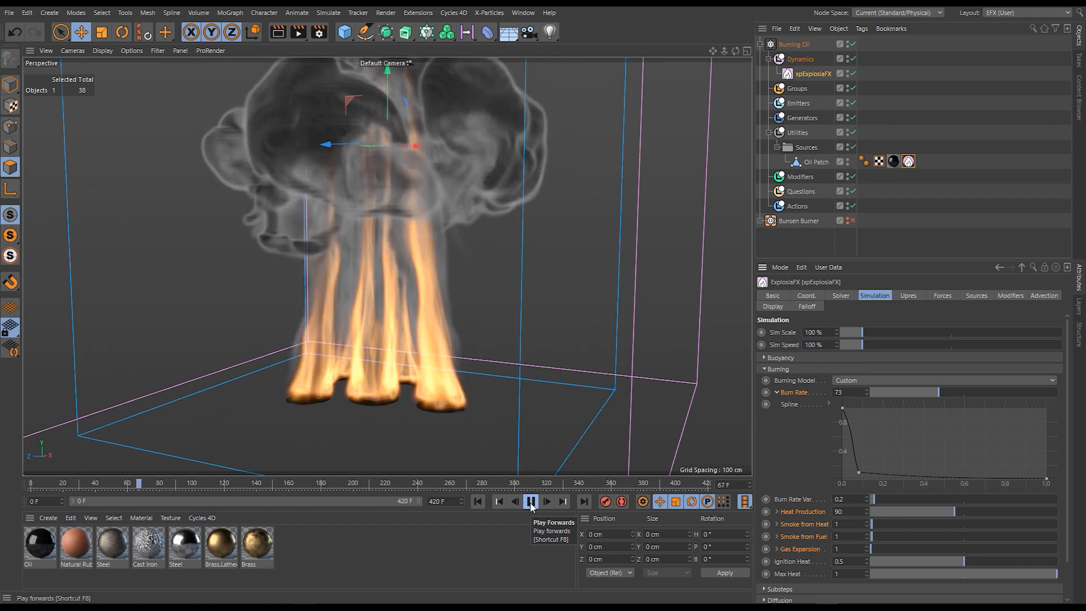
pyautogui.click(530, 502)
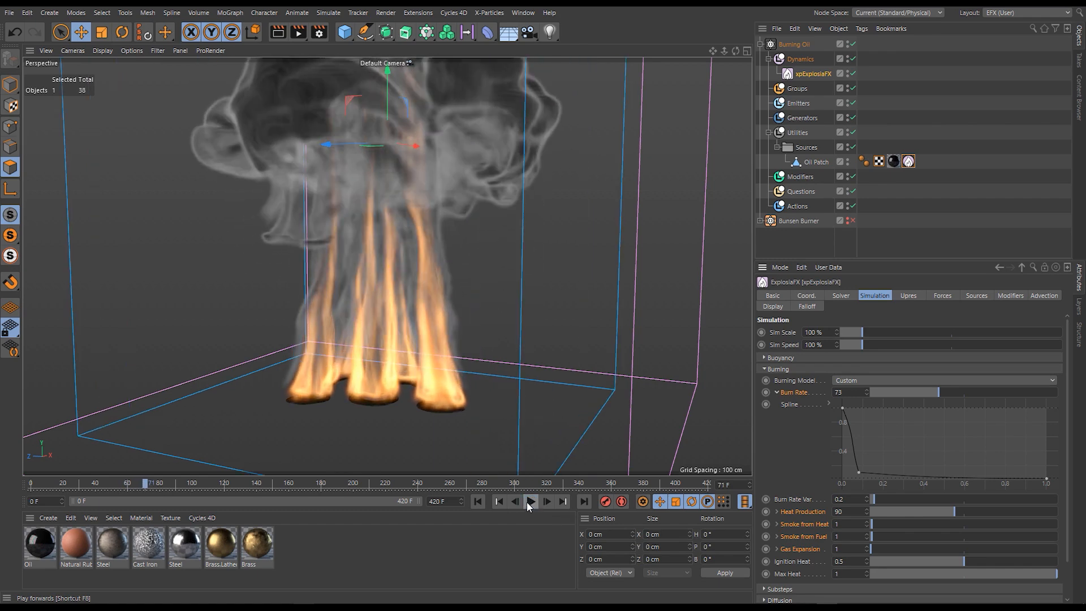
pyautogui.click(478, 502)
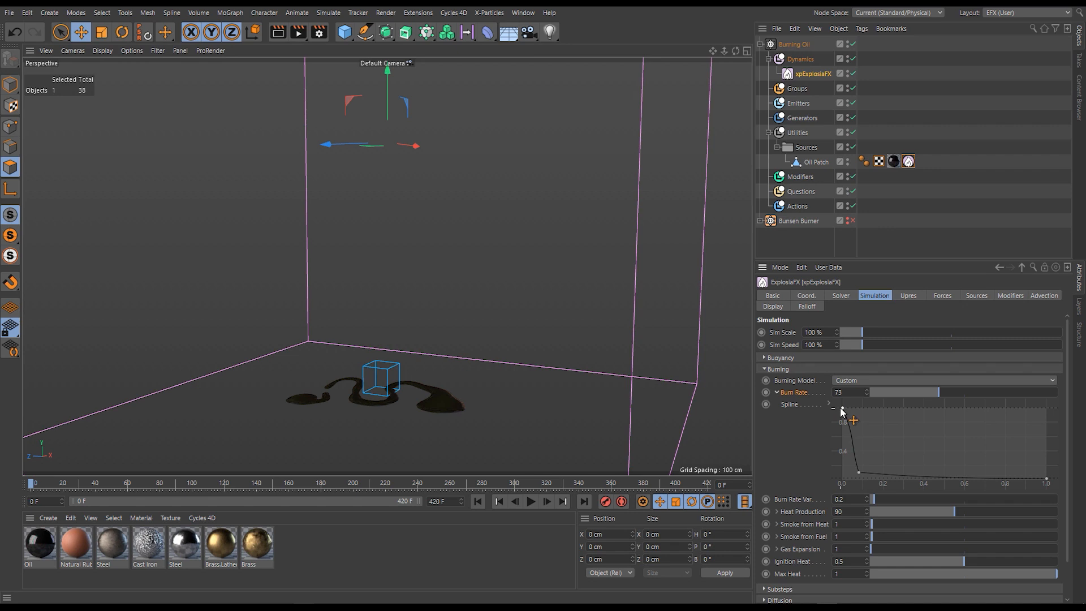
# - Expand the Burn Rate spline's point settings and delete the middle point at X 0.08
pyautogui.click(860, 472)
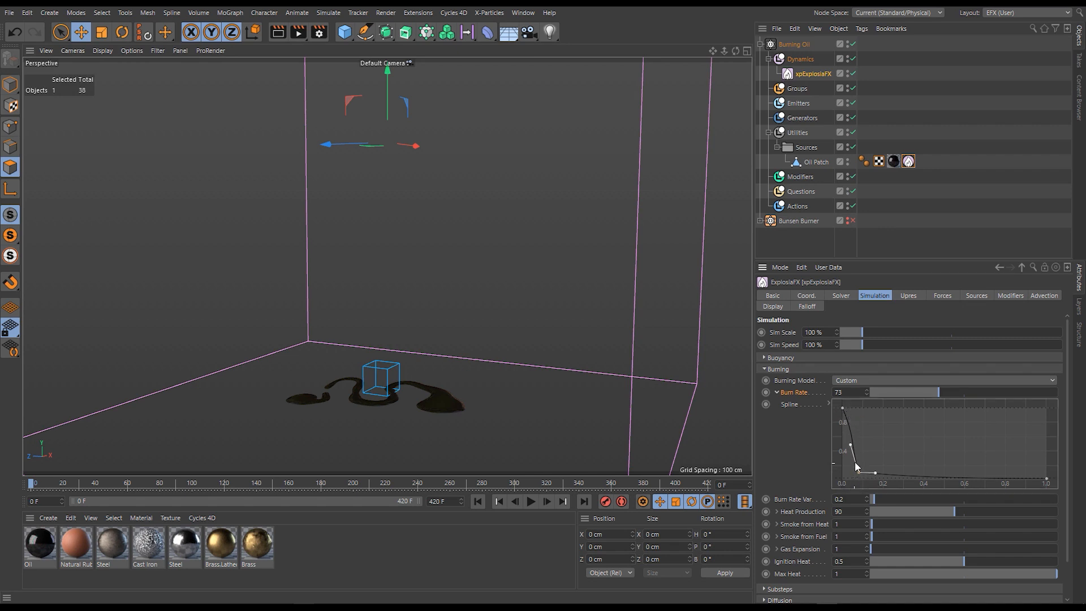
pyautogui.click(829, 404)
pyautogui.scroll(-1, 815, 467)
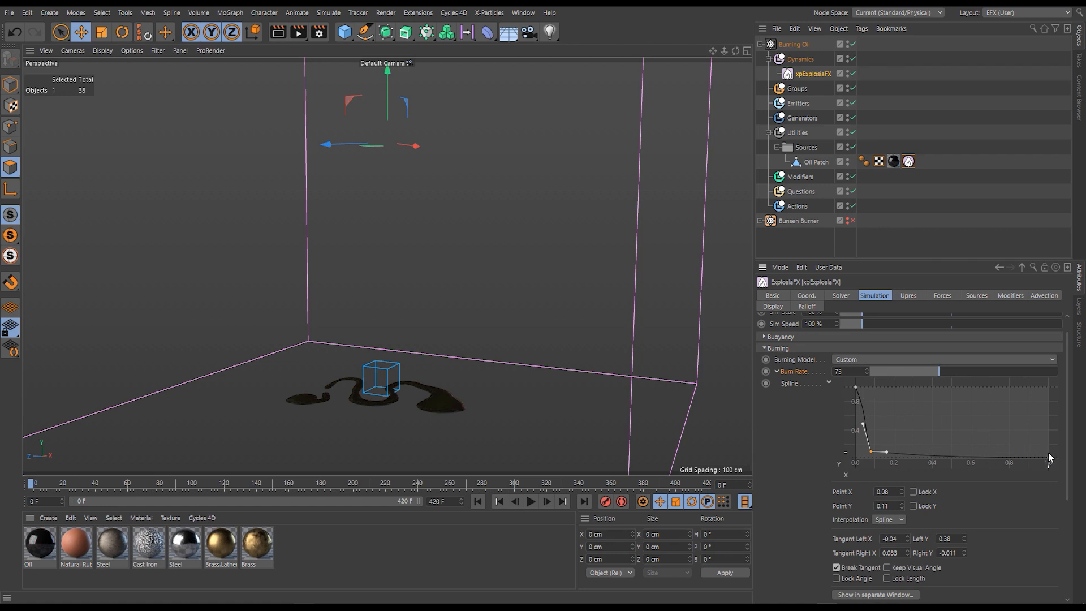
pyautogui.keyDown('ctrl'); pyautogui.click(862, 424); pyautogui.keyUp('ctrl')
pyautogui.moveTo(895, 426); pyautogui.dragTo(862, 458)
pyautogui.press('Delete')
# - Flatten the Burn Rate spline at a value of 1 along its full length and play the simulation
pyautogui.moveTo(998, 418); pyautogui.dragTo(1067, 473)
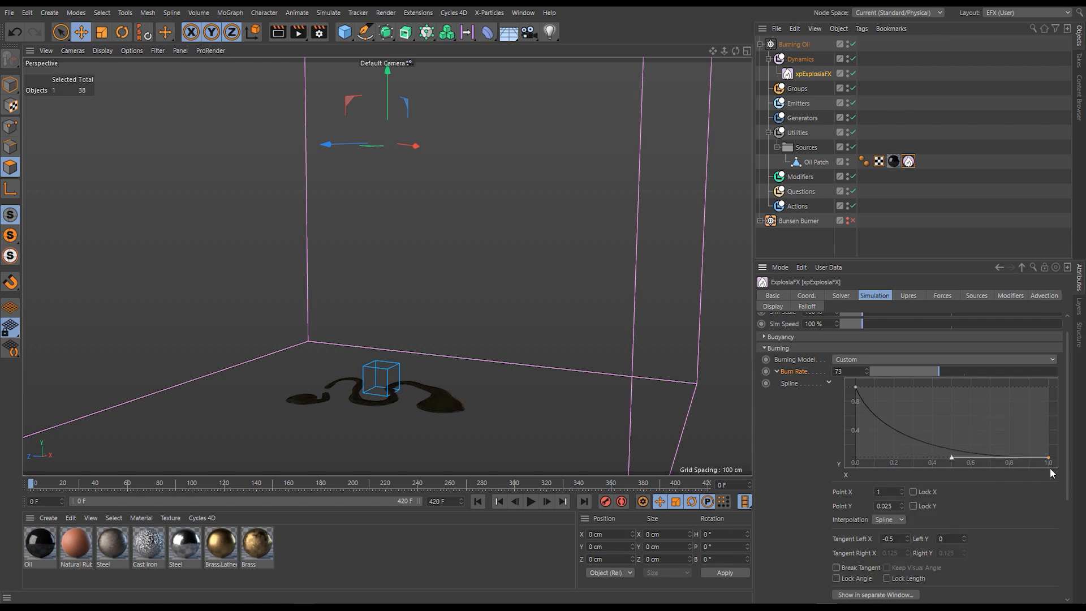
pyautogui.press('Delete')
pyautogui.moveTo(861, 392); pyautogui.dragTo(853, 386)
pyautogui.moveTo(955, 398)
pyautogui.keyDown('ctrl'); pyautogui.mouseDown()
pyautogui.moveTo(1039, 410)
pyautogui.moveTo(1060, 379)
pyautogui.mouseUp(); pyautogui.keyUp('ctrl')
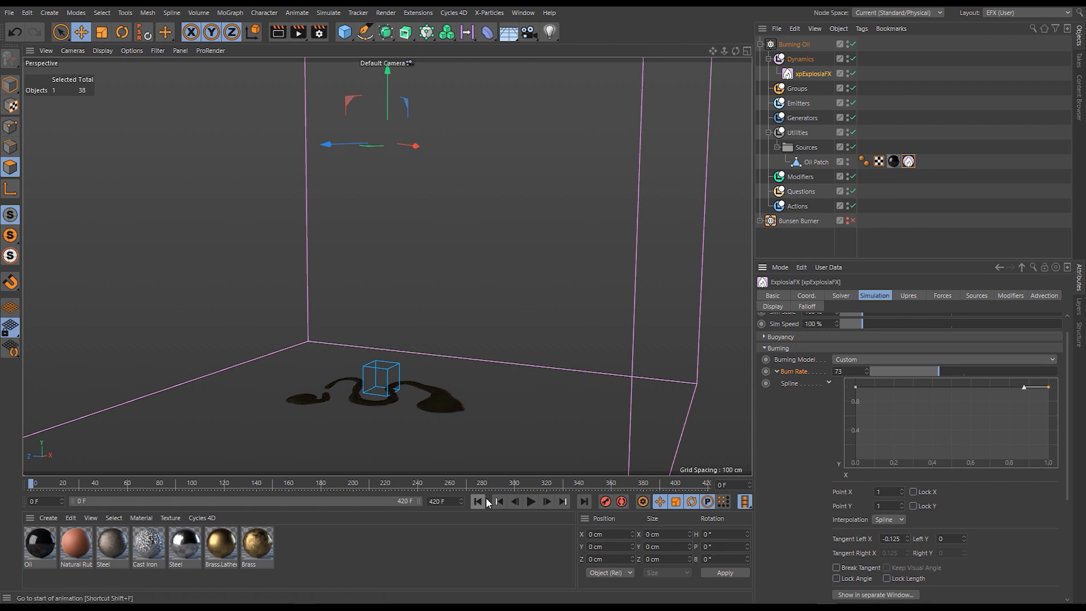
pyautogui.click(531, 502)
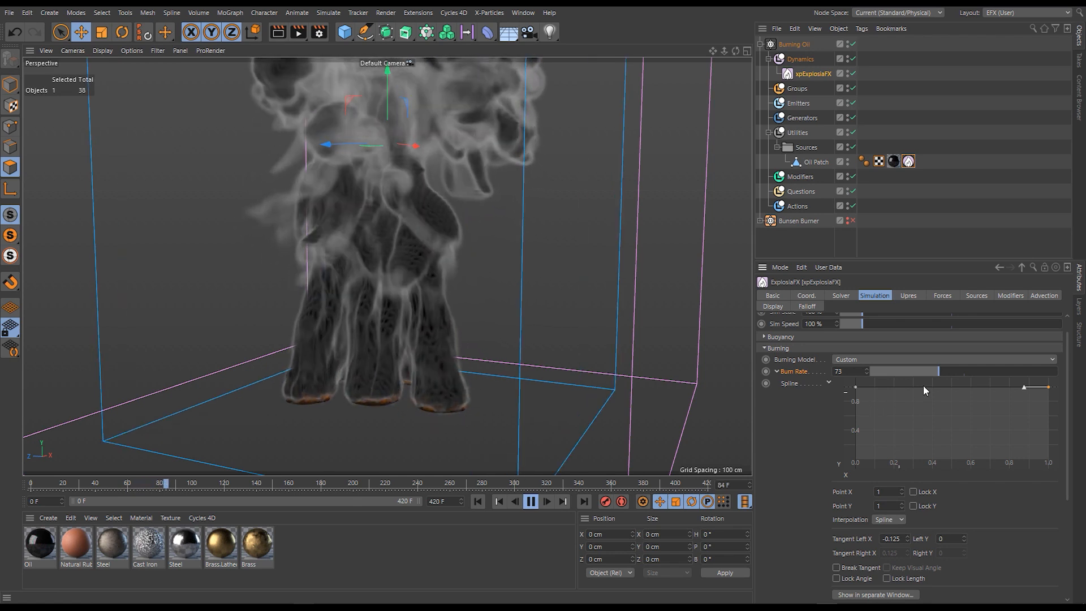
# - Lower the Burn Rate to 5.1 and then to 1, restarting the simulation after each value
pyautogui.moveTo(935, 371); pyautogui.dragTo(873, 371)
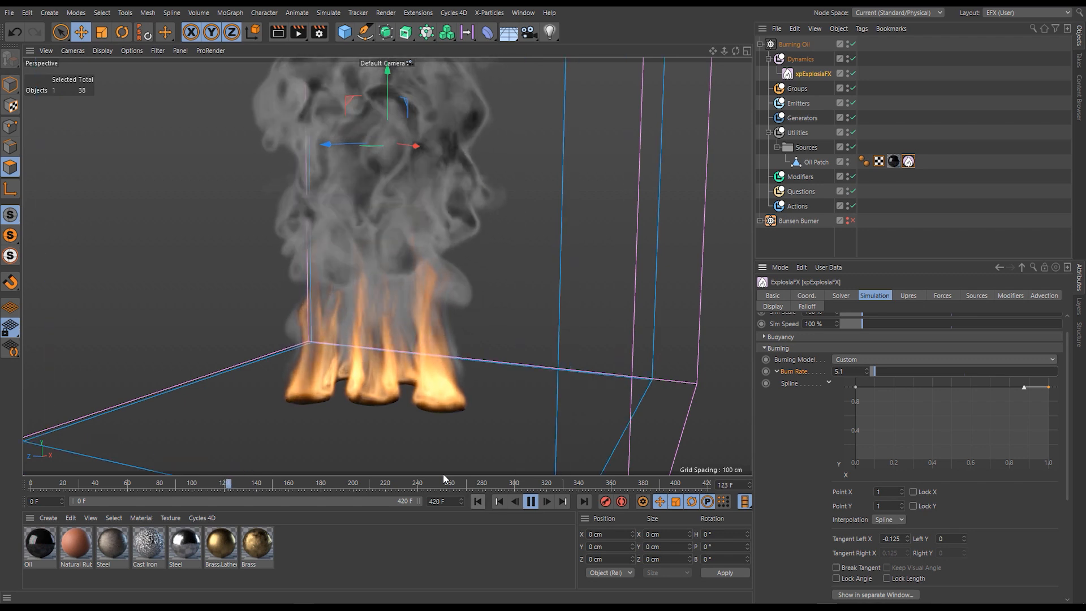
pyautogui.click(478, 502)
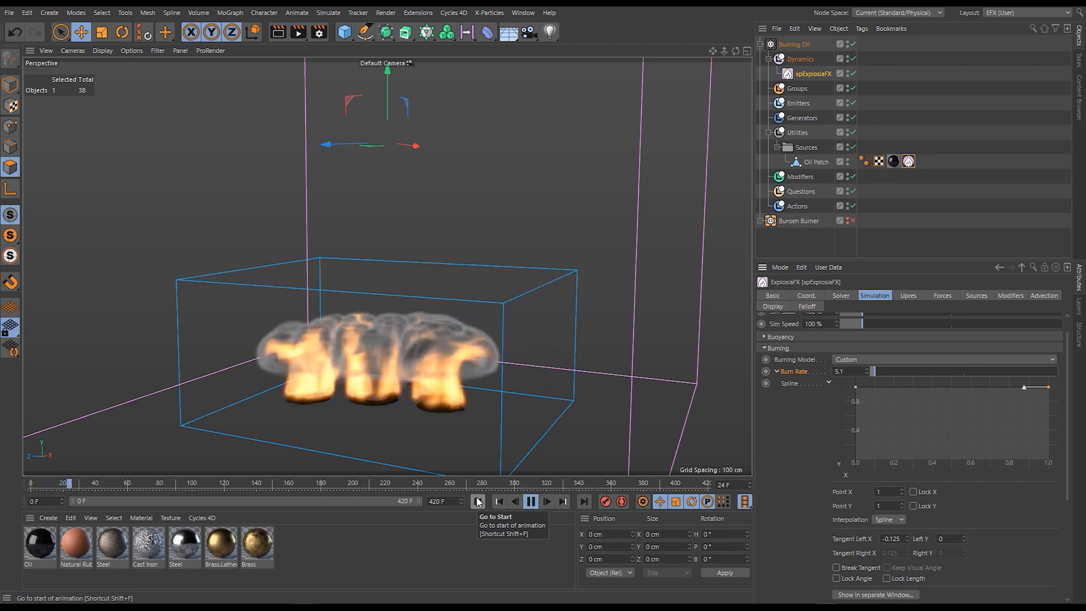
pyautogui.doubleClick(843, 373)
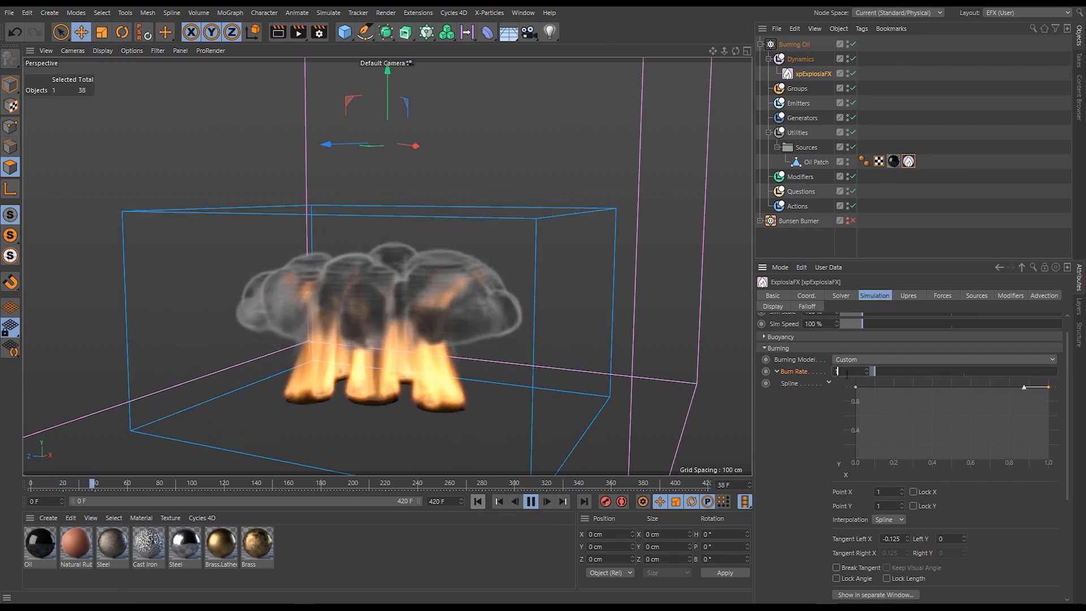
pyautogui.write('1')
pyautogui.press('Return')
pyautogui.click(482, 502)
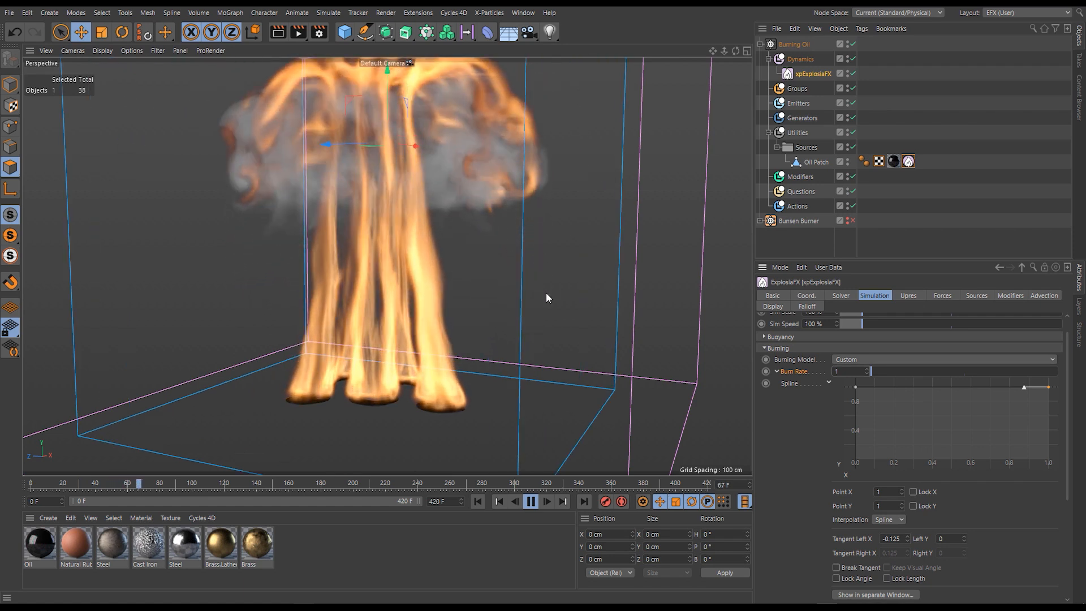
# - Reset the Burn Rate and its spline to their defaults and collapse the Burn Rate settings
pyautogui.rightClick(795, 383)
pyautogui.click(833, 464)
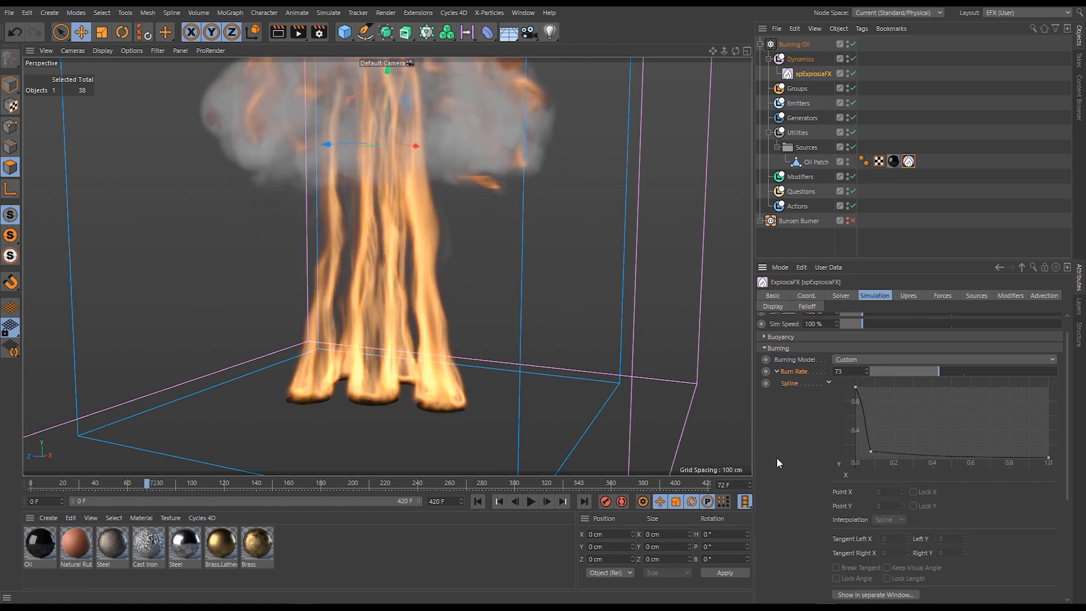
pyautogui.click(777, 372)
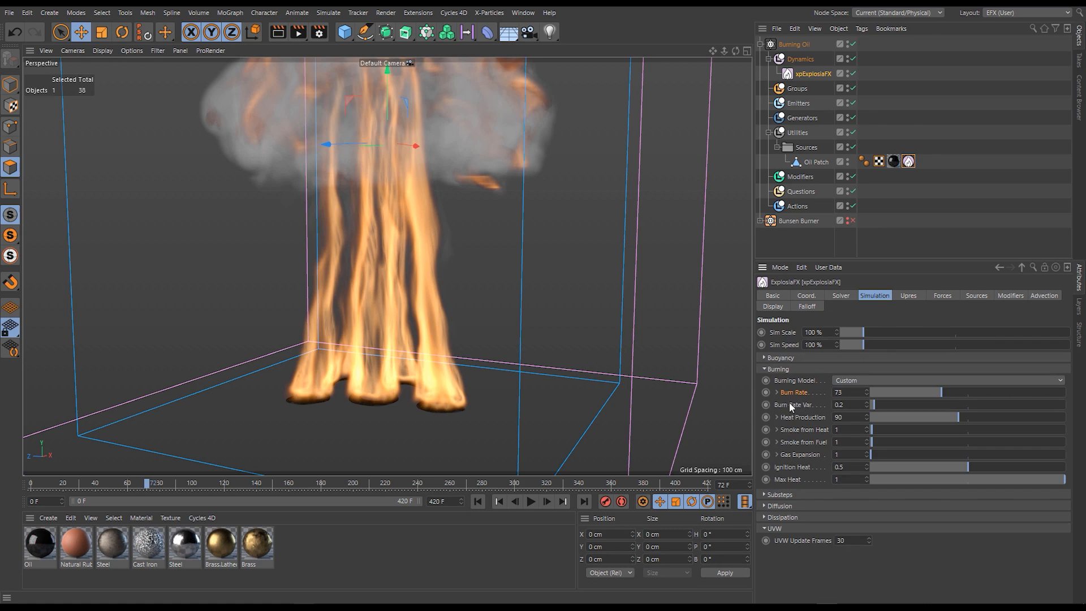
# - Raise the Burn Rate variation to 1.8, replay the simulation from the start, and reduce the variation to 0.7 during playback
pyautogui.moveTo(894, 406); pyautogui.dragTo(905, 405)
pyautogui.click(490, 503)
pyautogui.click(531, 501)
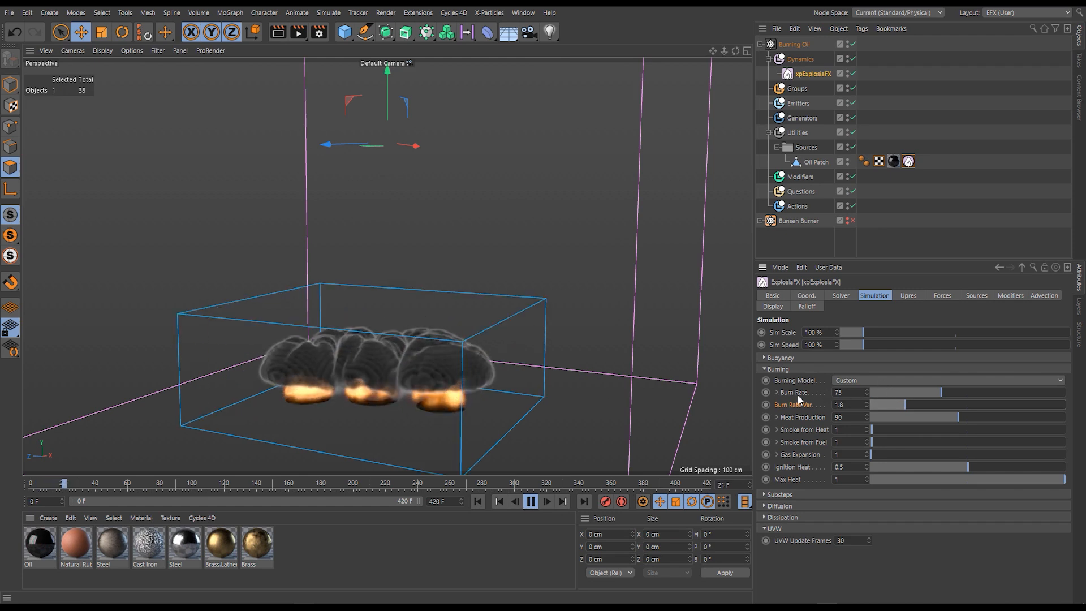
pyautogui.moveTo(878, 405); pyautogui.dragTo(884, 405)
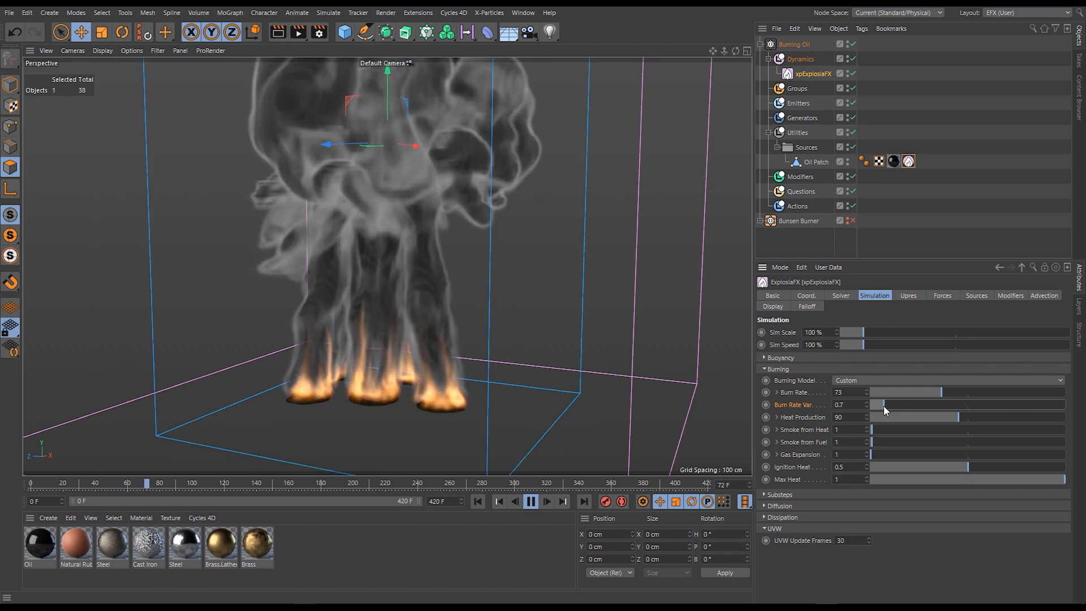
# - Set the Burn Rate variation to 0.2 while the simulation plays
pyautogui.doubleClick(848, 405)
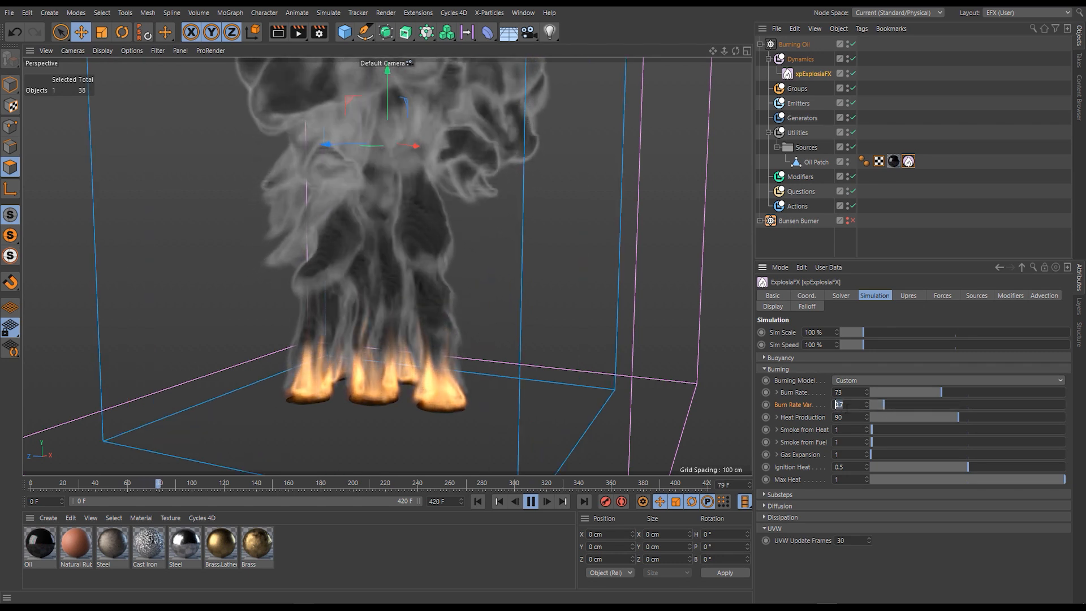
pyautogui.write('0.2')
pyautogui.press('Return')
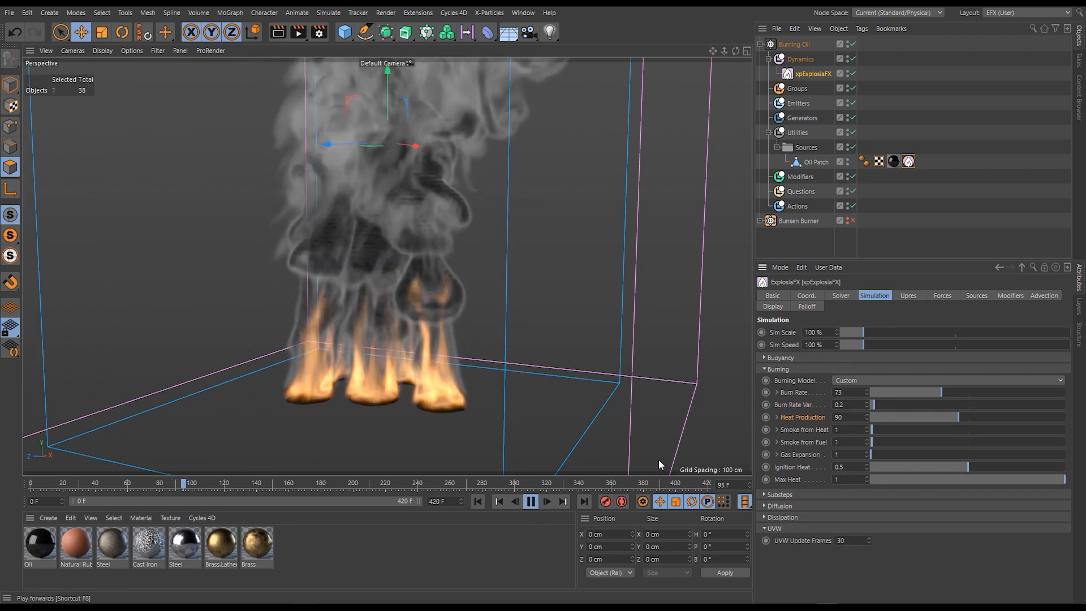
# - Expand Heat Production to show its spline and restart the simulation
pyautogui.click(777, 416)
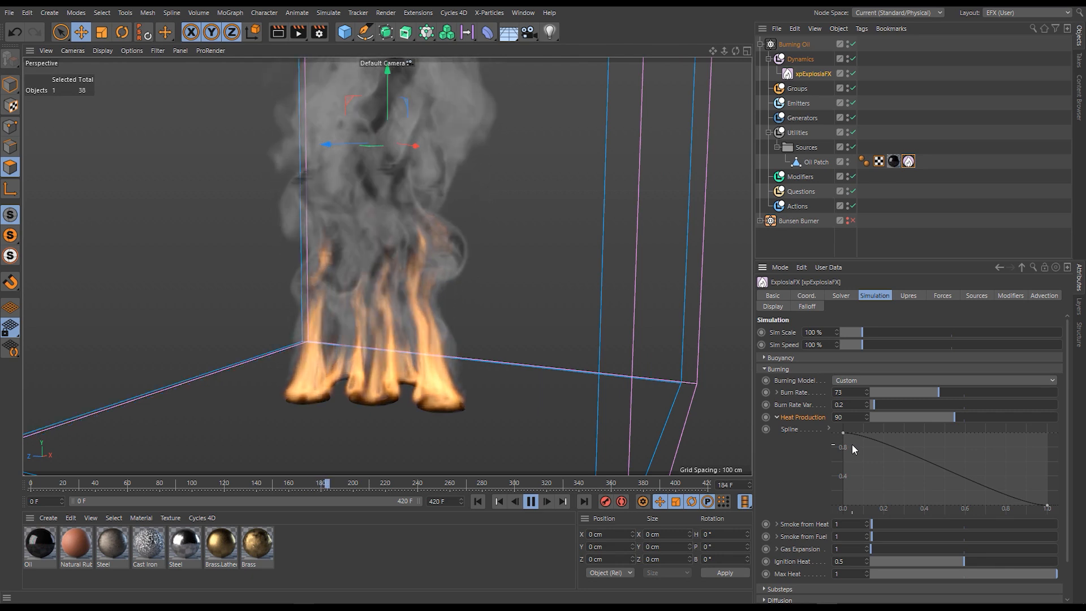
pyautogui.click(481, 501)
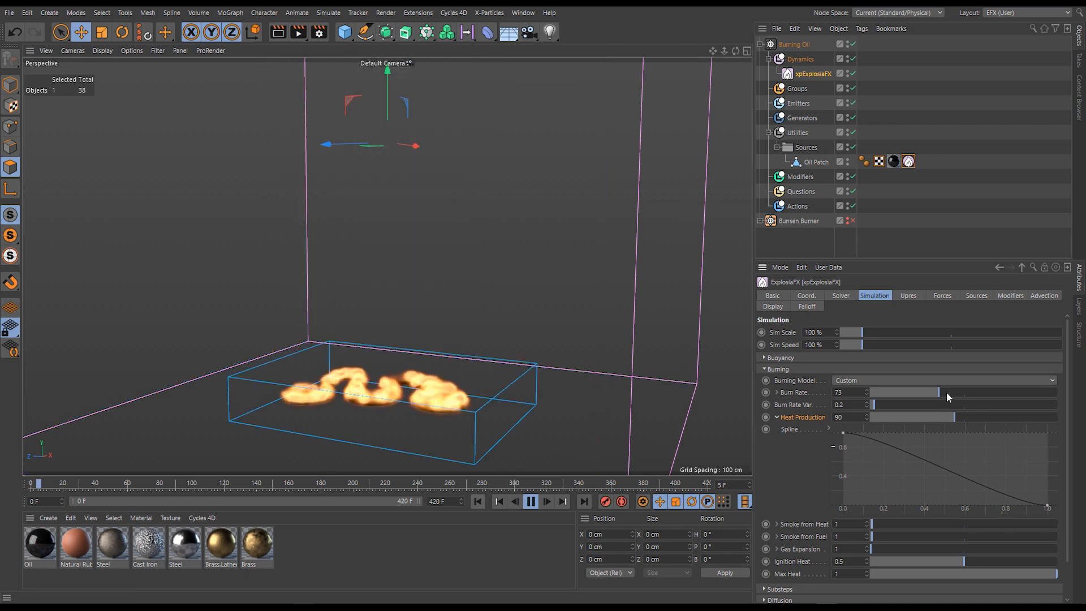
# - Test the Heat Production spline by lowering its start point to 0 and raising it back during playback, and rewind the simulation
pyautogui.moveTo(843, 432); pyautogui.dragTo(823, 494)
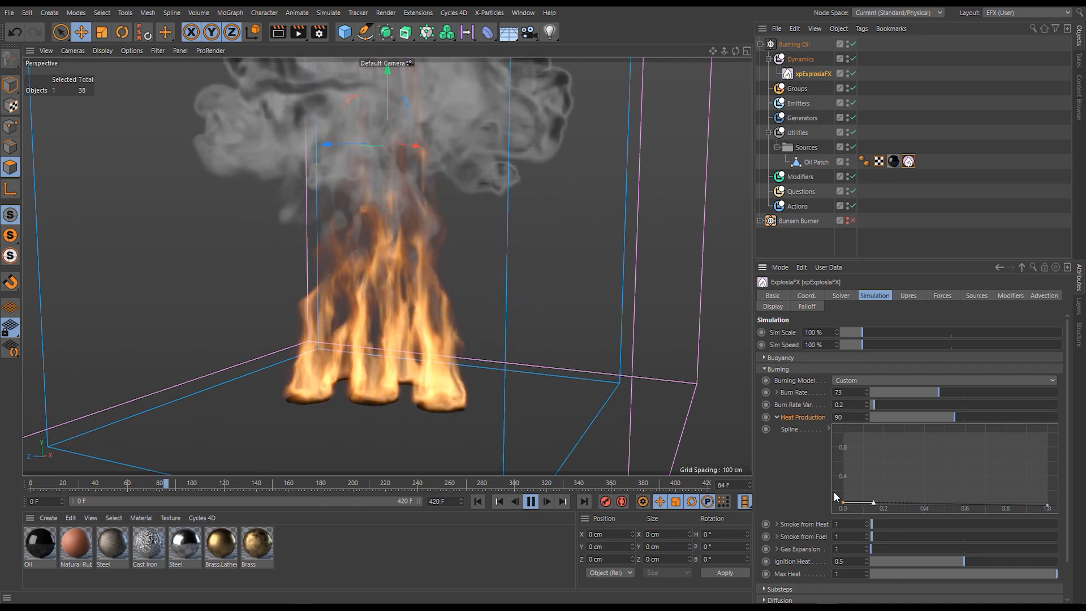
pyautogui.moveTo(843, 502); pyautogui.dragTo(823, 400)
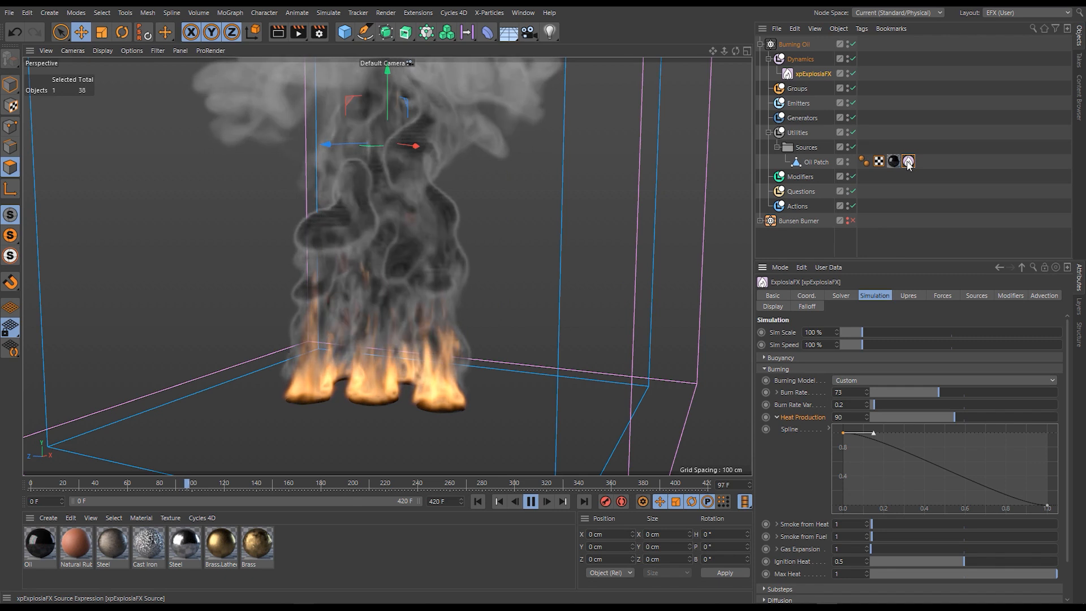
pyautogui.click(531, 501)
pyautogui.hotkey('shift', 'f')
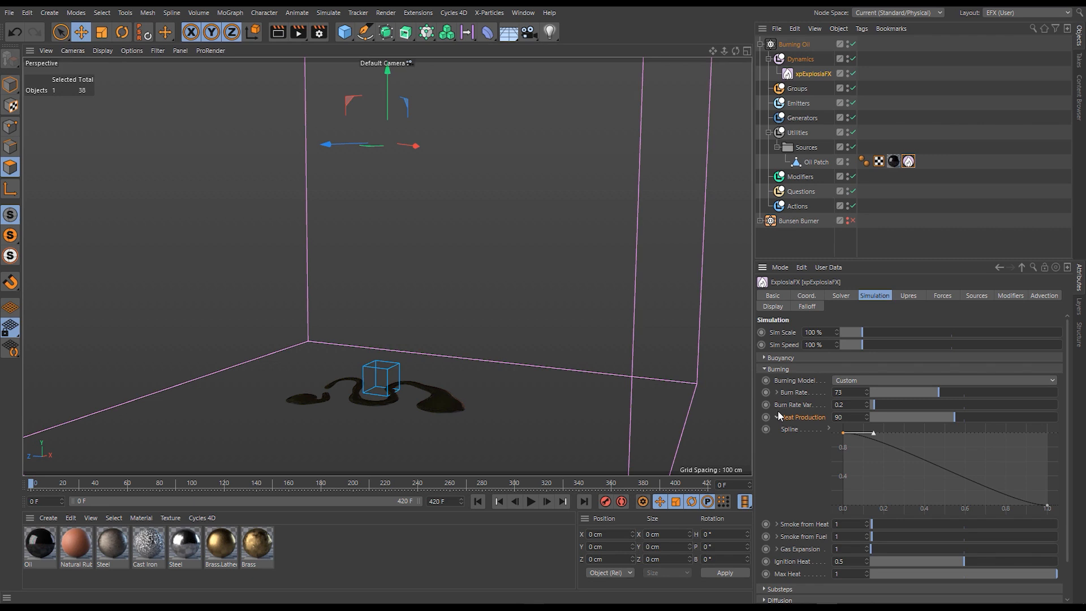
# - Review the Oil Patch's xpExplosiaFX Source tag, return to the xpExplosiaFX settings and collapse Heat Production
pyautogui.click(908, 161)
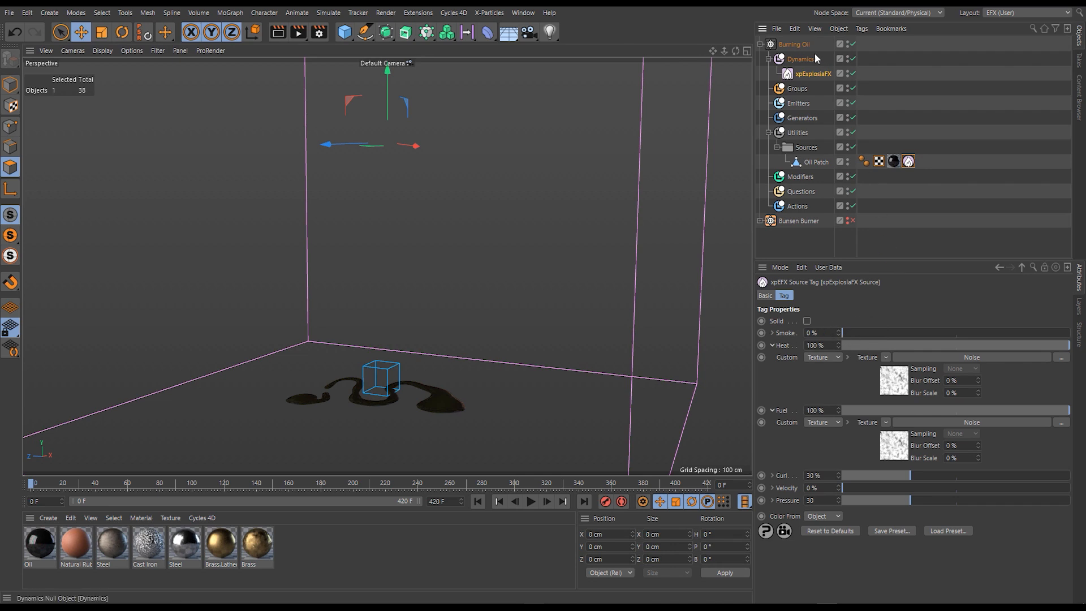
pyautogui.click(809, 73)
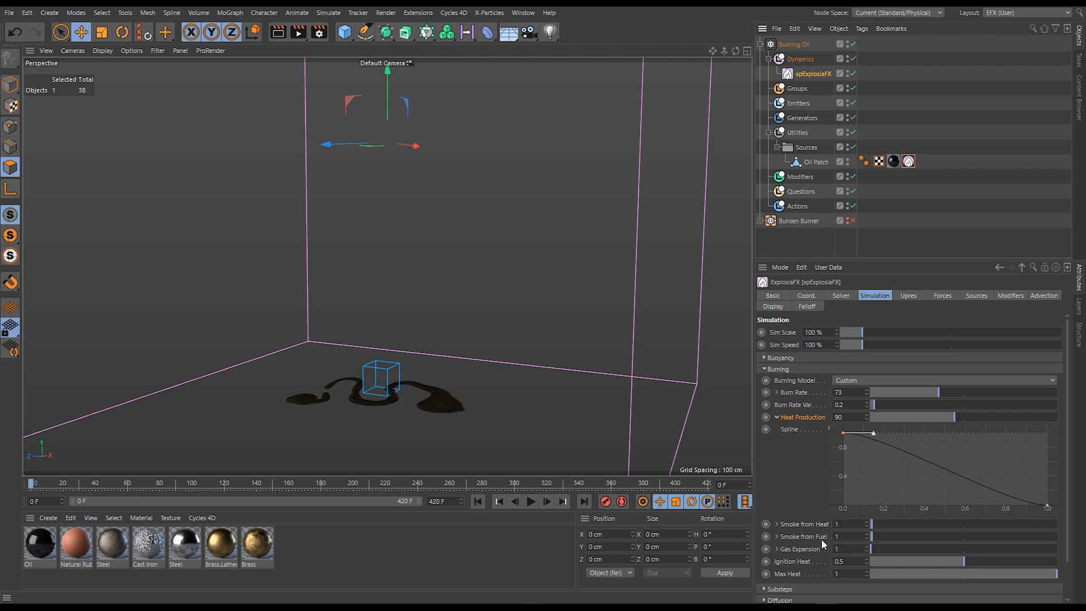
pyautogui.click(777, 417)
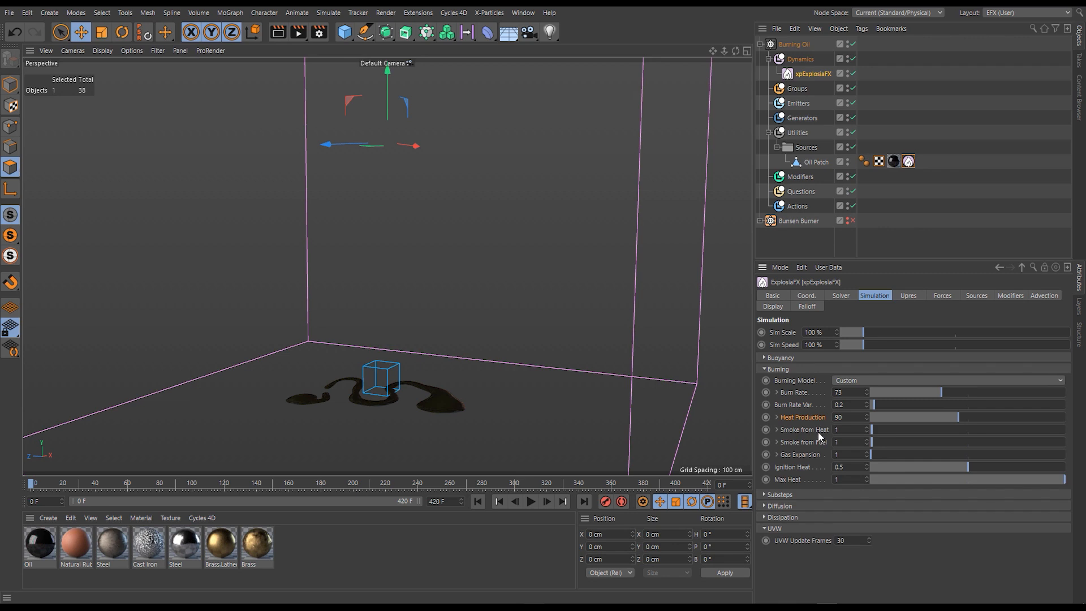
# - Set Smoke from Heat to 0 and play the simulation
pyautogui.moveTo(844, 430); pyautogui.dragTo(787, 432)
pyautogui.write('0')
pyautogui.press('Return')
pyautogui.click(530, 502)
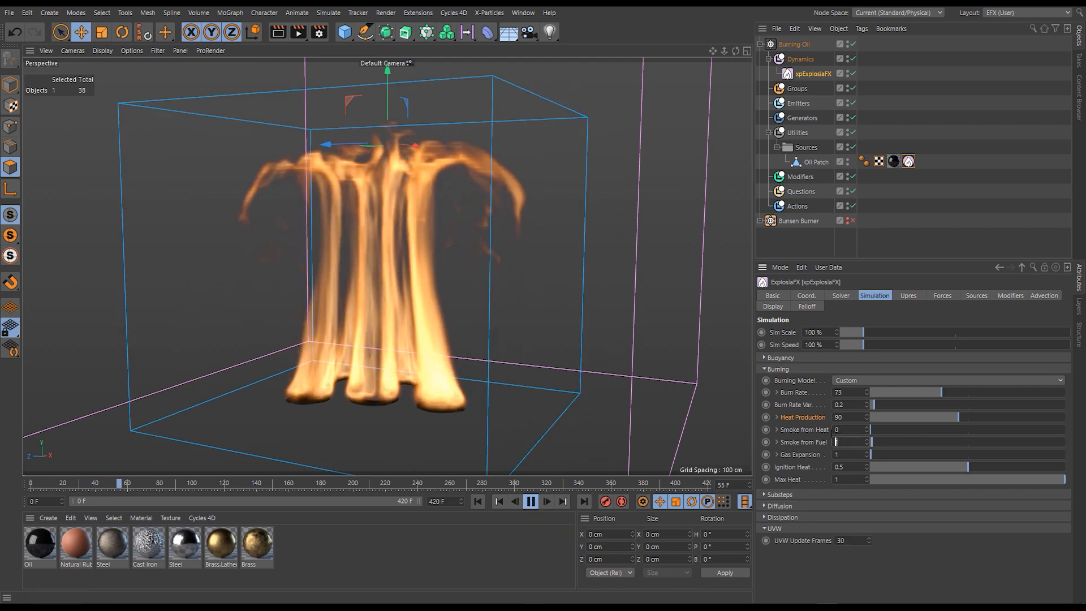
# - Set Smoke from Fuel to 0 and Smoke from Heat to 1, and replay the simulation from the start
pyautogui.write('0')
pyautogui.moveTo(841, 430); pyautogui.dragTo(825, 429)
pyautogui.write('1')
pyautogui.press('Return')
pyautogui.click(478, 501)
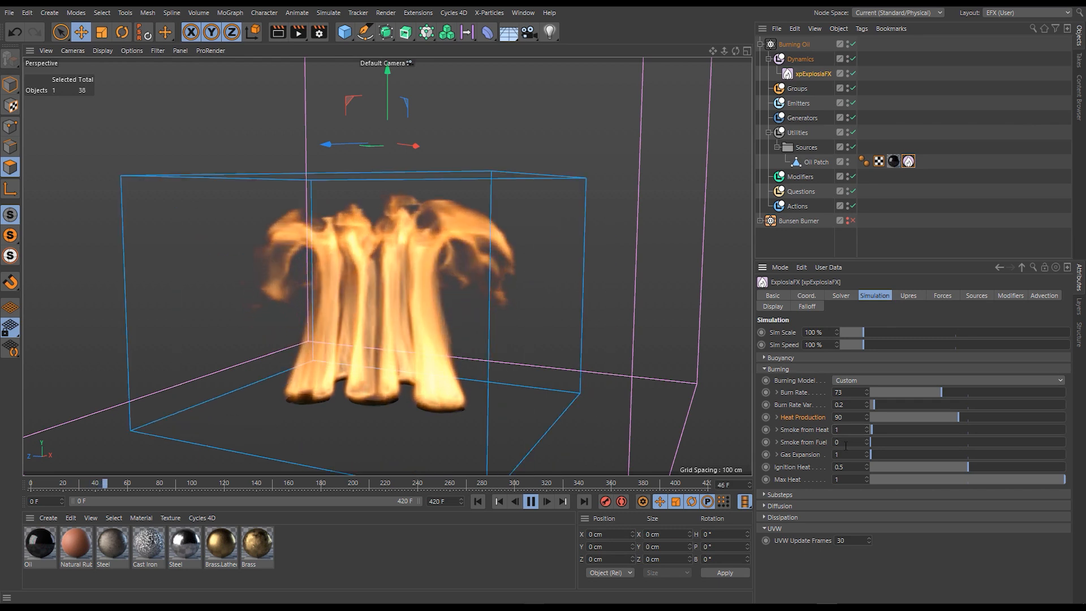
# - Set Smoke from Fuel to 0.5 and replay the simulation from the start
pyautogui.doubleClick(845, 445)
pyautogui.write('0.5')
pyautogui.press('Return')
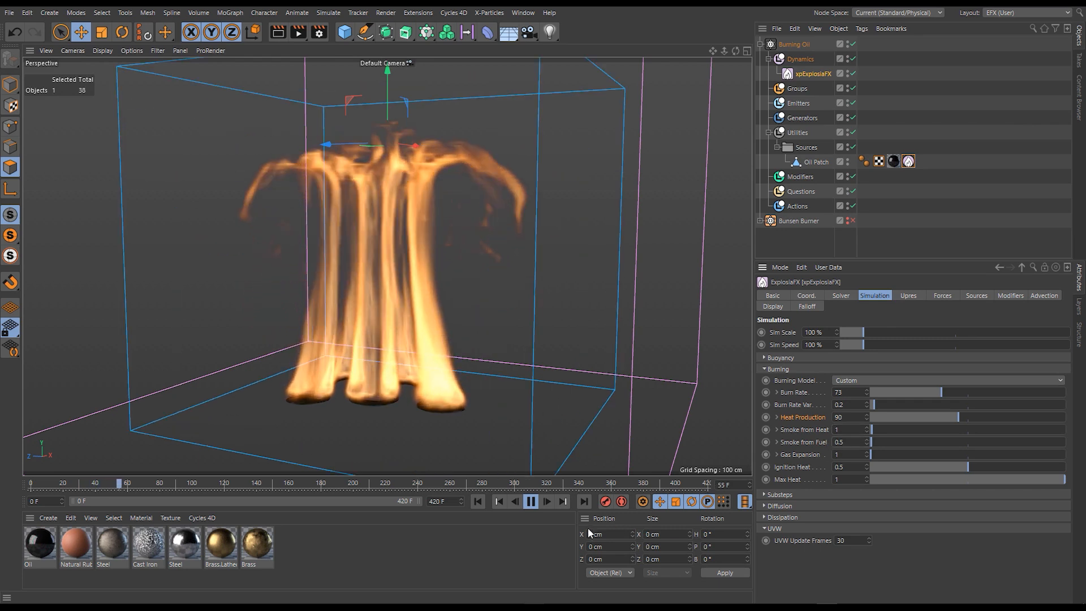
pyautogui.click(472, 501)
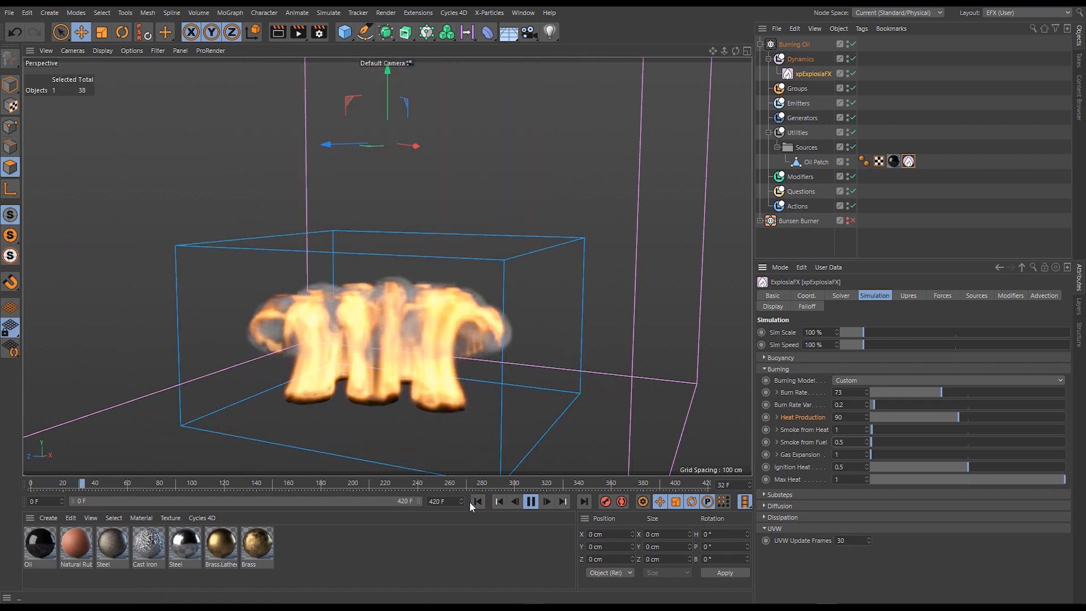
# - Delete the intermediate point of the Burn Rate spline, raise the spline's end point to Y 0.642, and collapse Burn Rate
pyautogui.click(777, 393)
pyautogui.moveTo(871, 472)
pyautogui.mouseDown()
pyautogui.moveTo(885, 460)
pyautogui.moveTo(878, 439)
pyautogui.mouseUp()
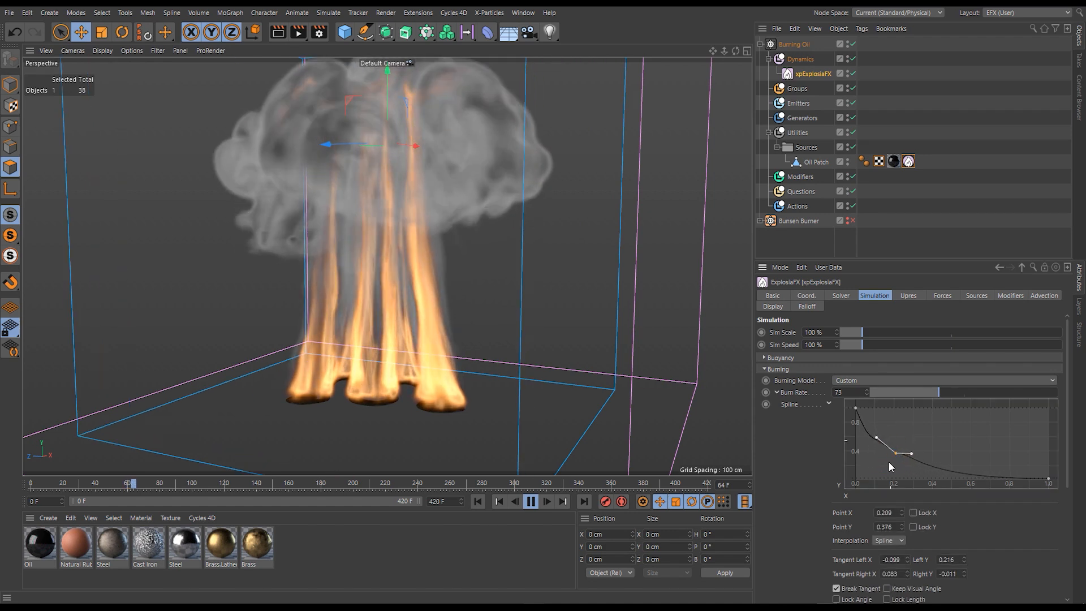
pyautogui.press('Delete')
pyautogui.scroll(-1, 889, 460)
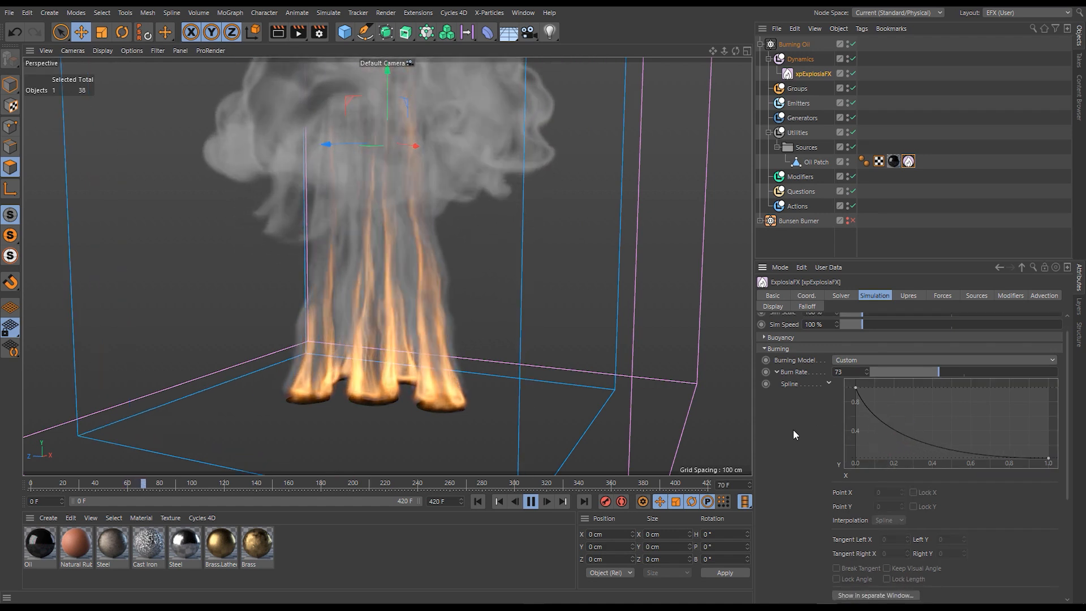
pyautogui.scroll(1, 792, 450)
pyautogui.moveTo(1048, 476); pyautogui.dragTo(1048, 431)
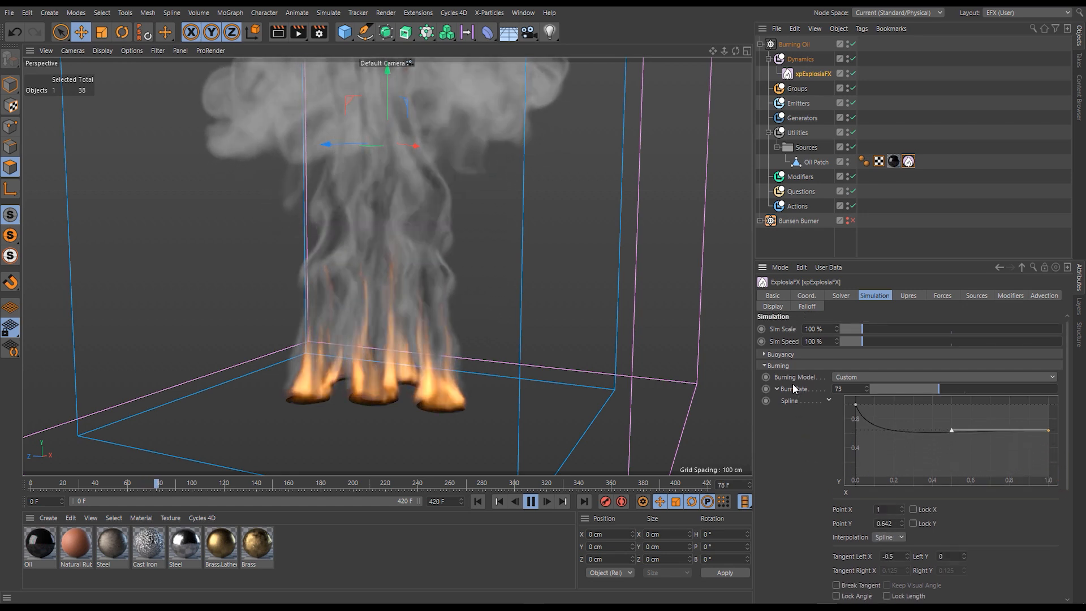
pyautogui.click(778, 389)
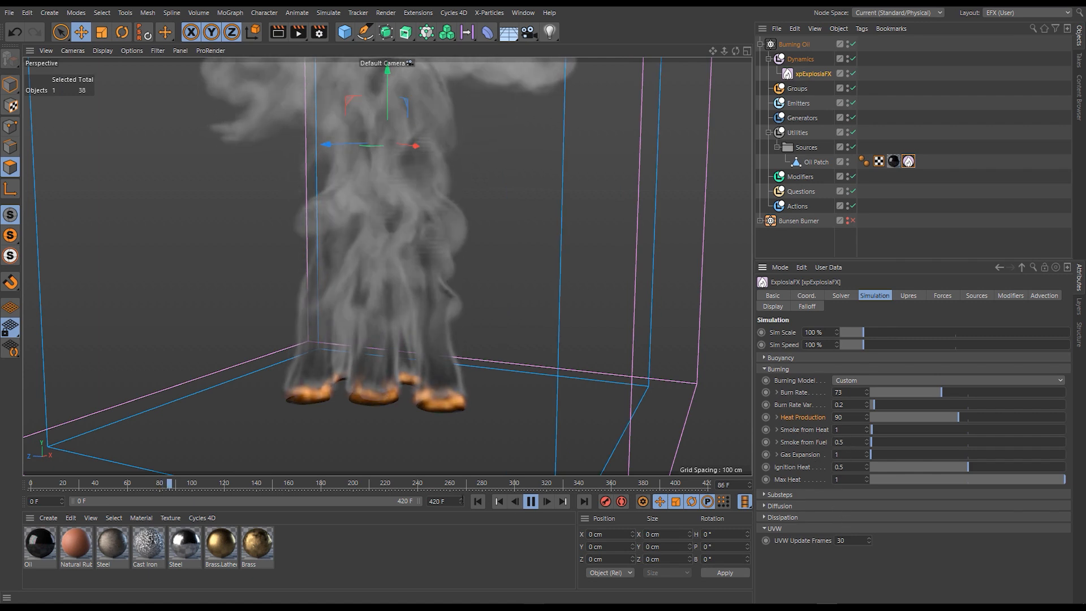
# - Replay the simulation with Smoke from Heat set to 0.2, and set Smoke from Fuel to 1 during playback
pyautogui.click(477, 501)
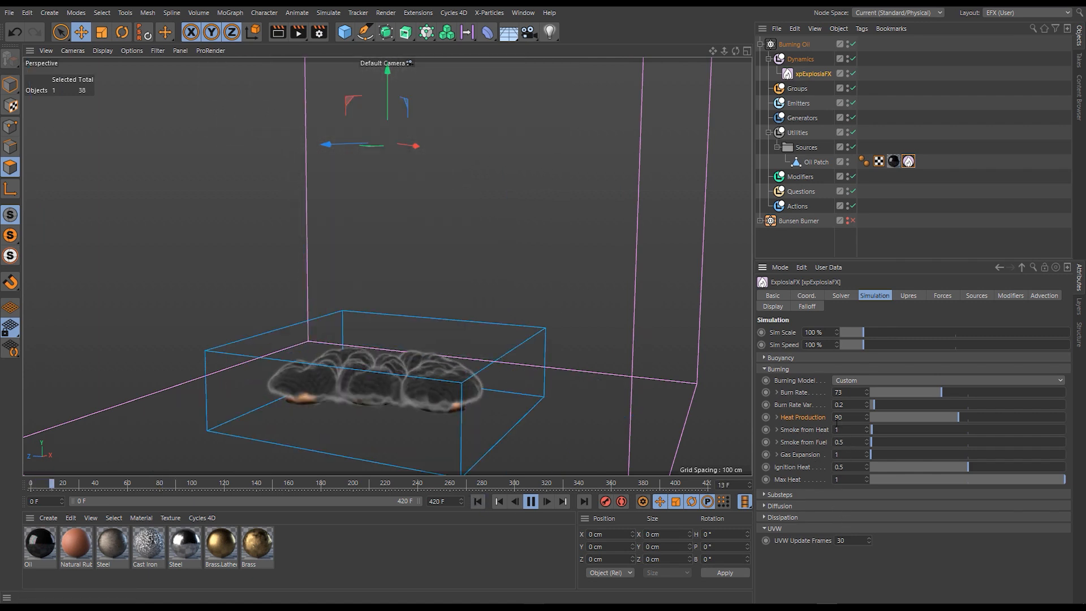
pyautogui.doubleClick(851, 432)
pyautogui.write('0.2')
pyautogui.press('Return')
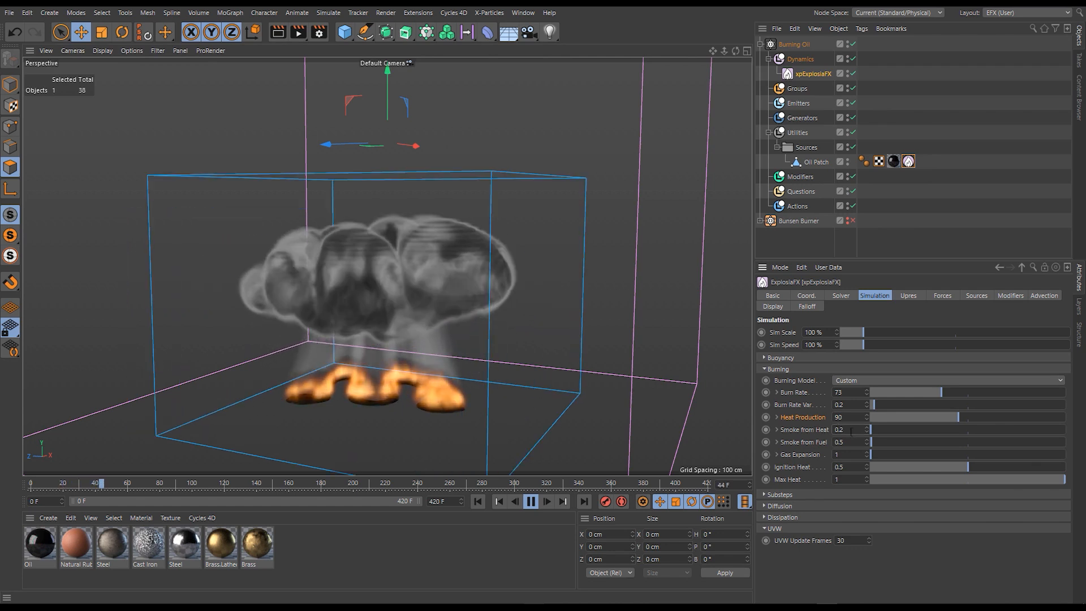
pyautogui.click(478, 502)
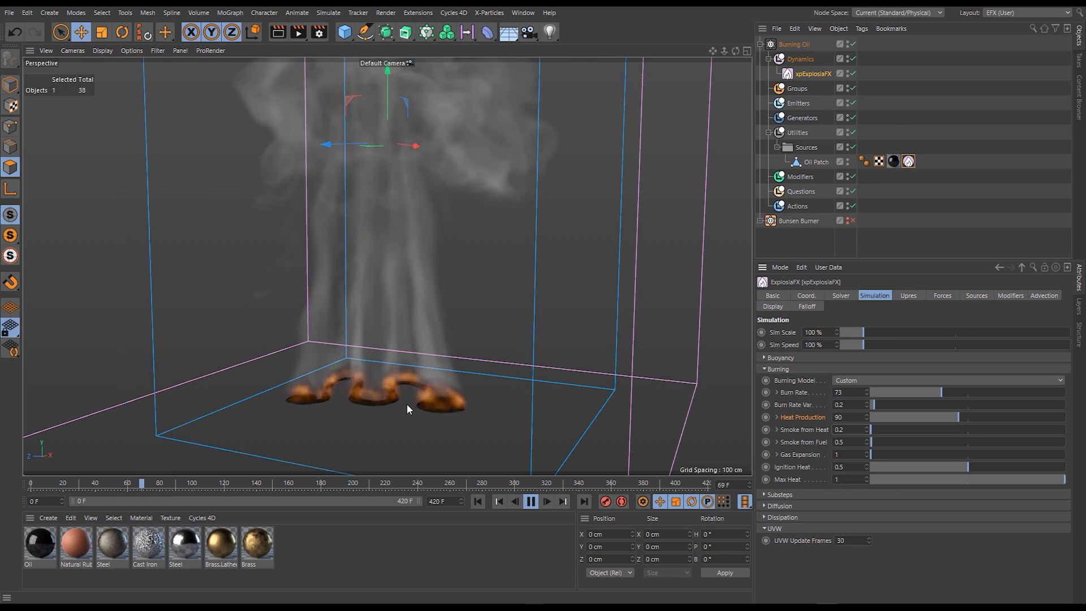
pyautogui.write('1')
pyautogui.press('Return')
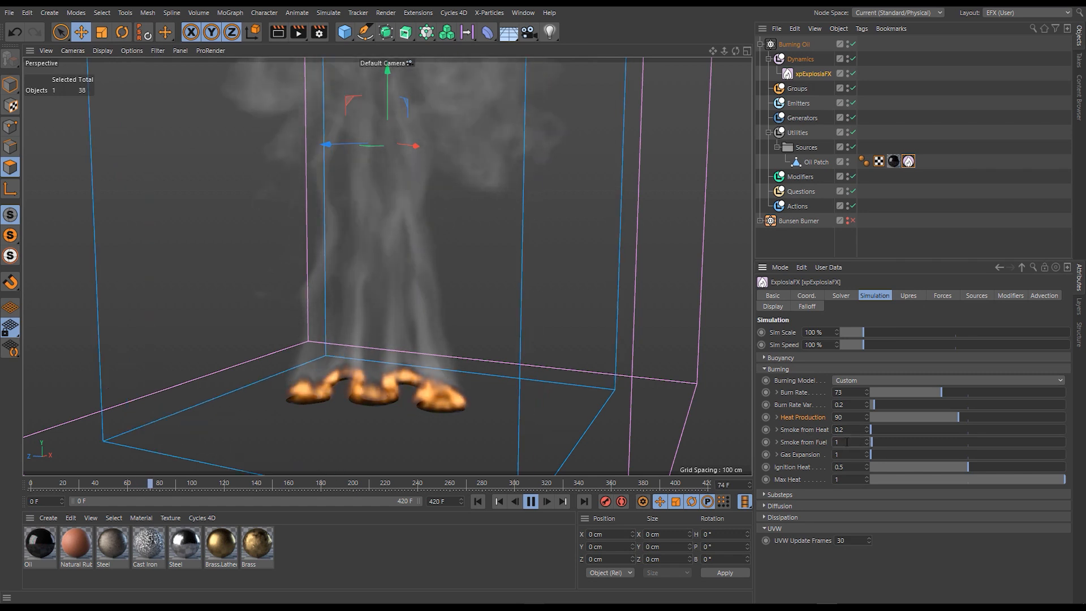
# - Reset the Burn Rate spline to its default curve and collapse the Burn Rate settings
pyautogui.click(778, 392)
pyautogui.rightClick(800, 409)
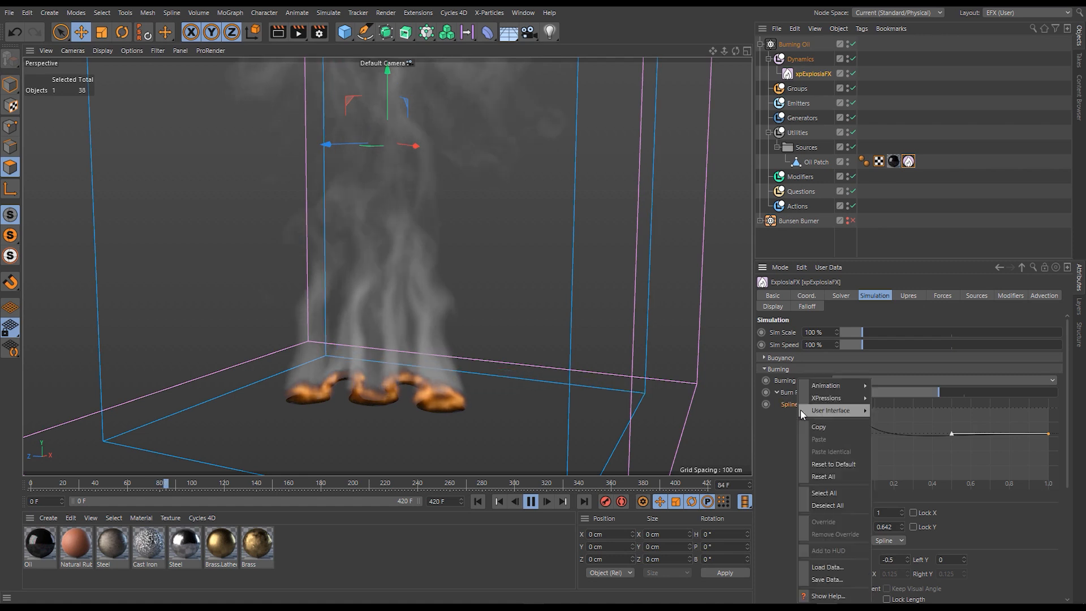
pyautogui.click(829, 462)
pyautogui.click(776, 392)
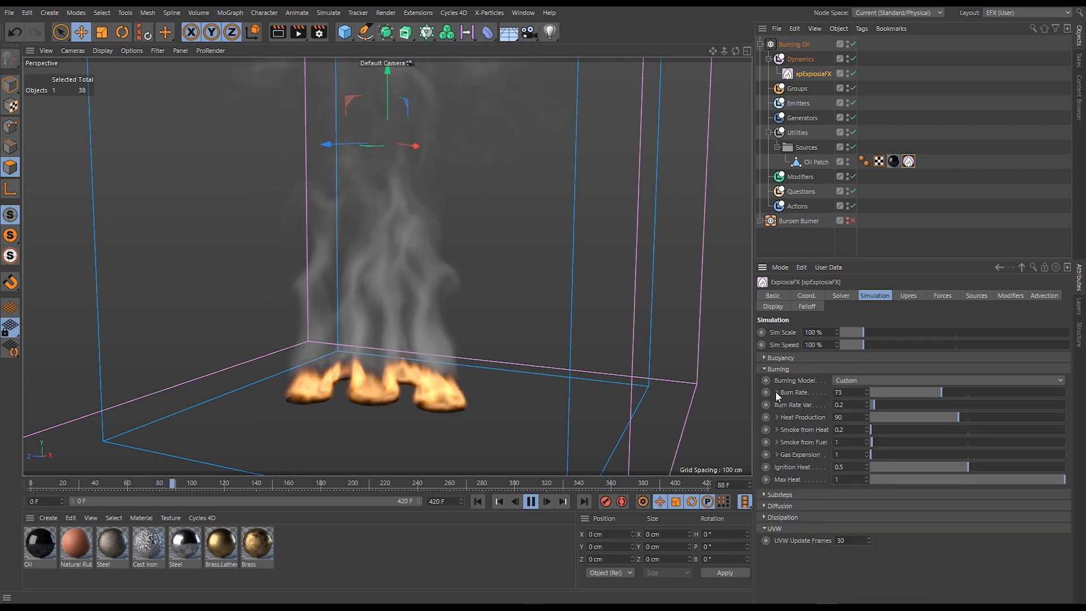
# - Set Smoke from Heat to 1, stop the simulation and rewind it to the start
pyautogui.doubleClick(840, 430)
pyautogui.write('1')
pyautogui.press('Return')
pyautogui.click(531, 501)
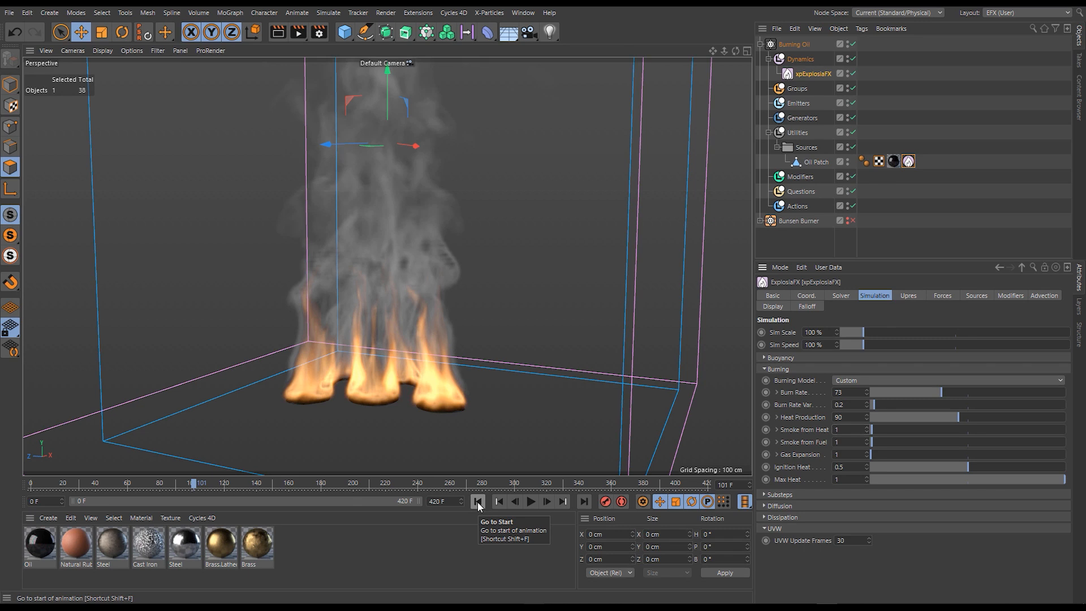
pyautogui.click(477, 502)
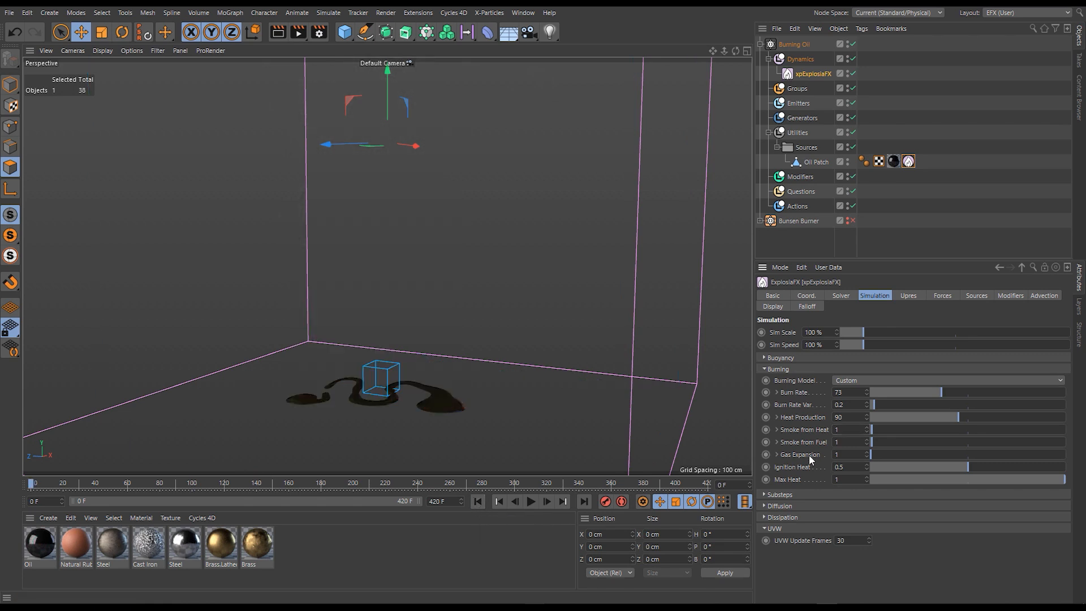
# - Expand Gas Expansion, test it at 172.4 during playback and from the start, and raise it to 204.1 before rewinding
pyautogui.click(777, 454)
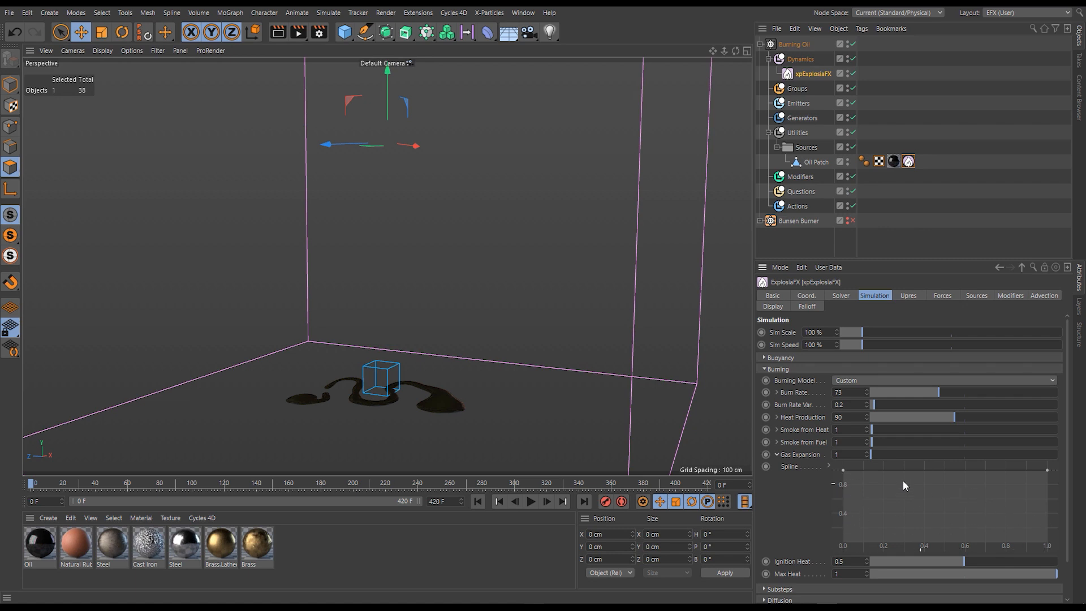
pyautogui.click(531, 501)
pyautogui.moveTo(903, 454); pyautogui.dragTo(935, 454)
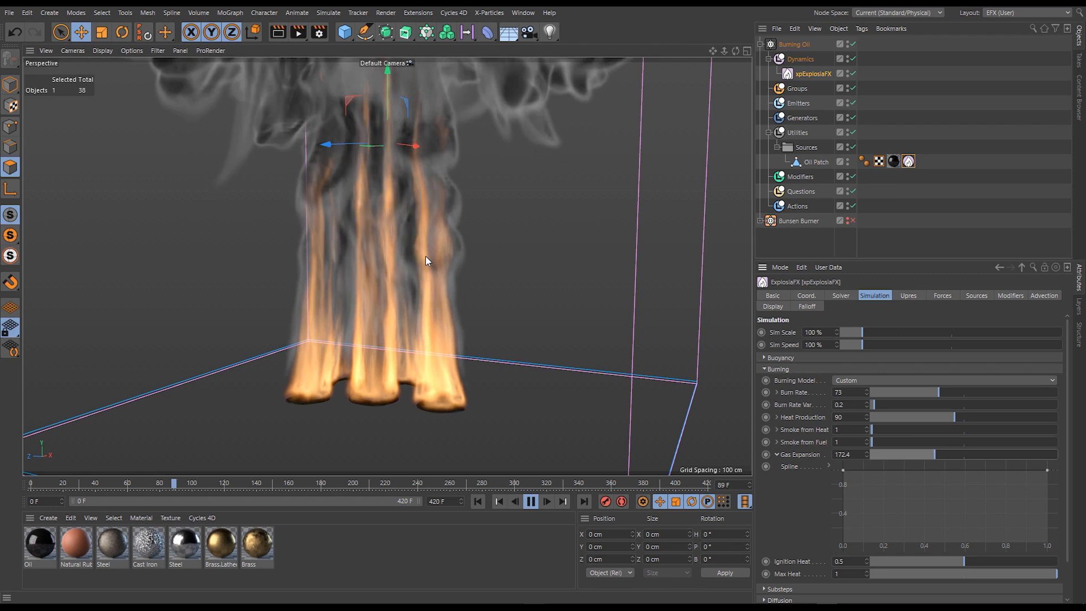
pyautogui.click(499, 502)
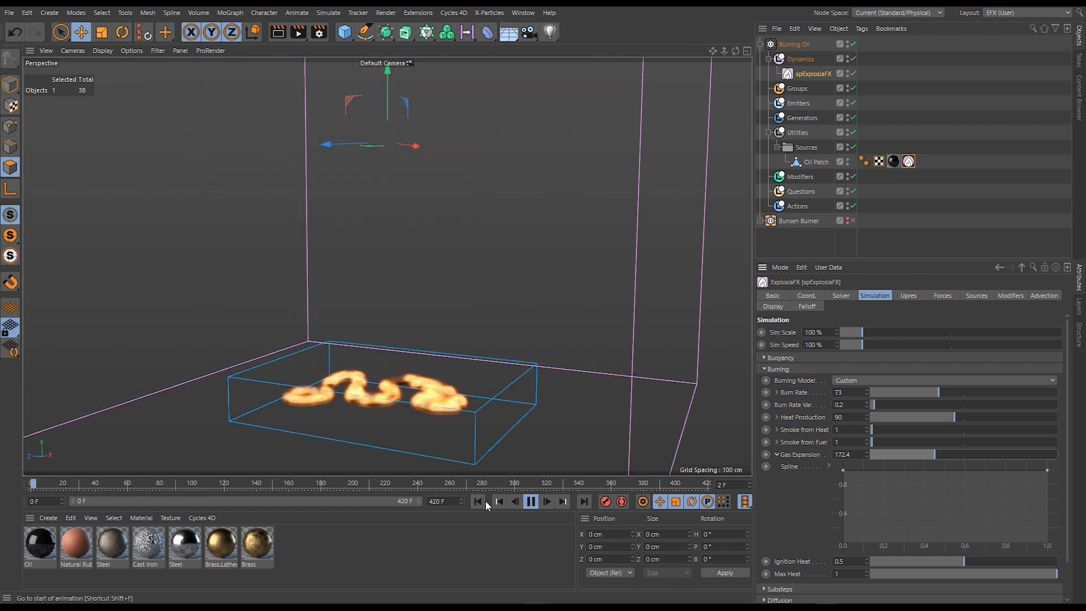
pyautogui.click(531, 501)
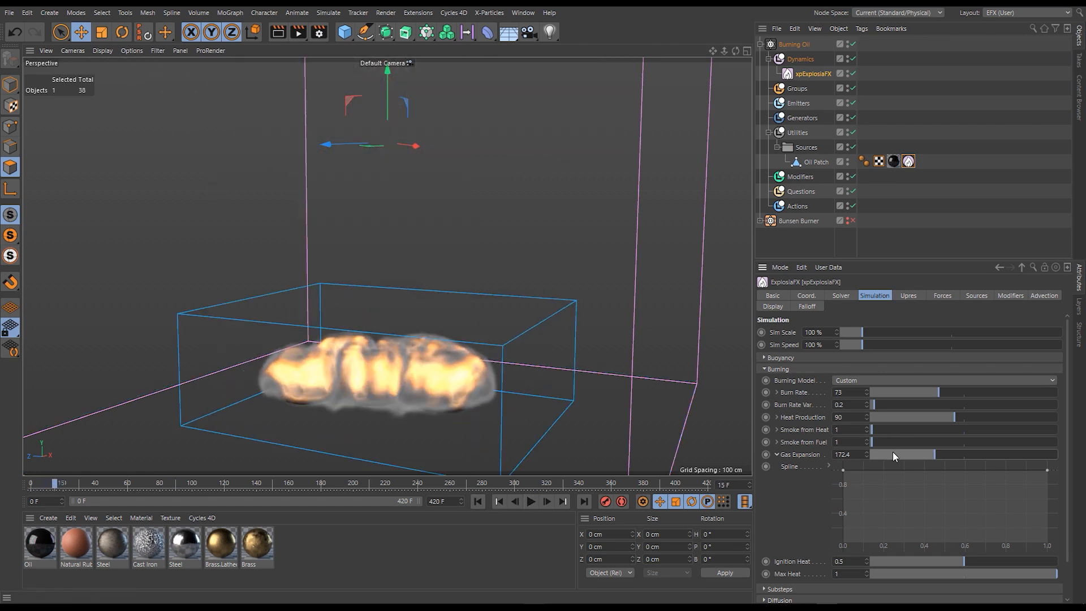
pyautogui.moveTo(930, 450)
pyautogui.mouseDown()
pyautogui.moveTo(979, 457)
pyautogui.moveTo(947, 455)
pyautogui.mouseUp()
pyautogui.click(477, 502)
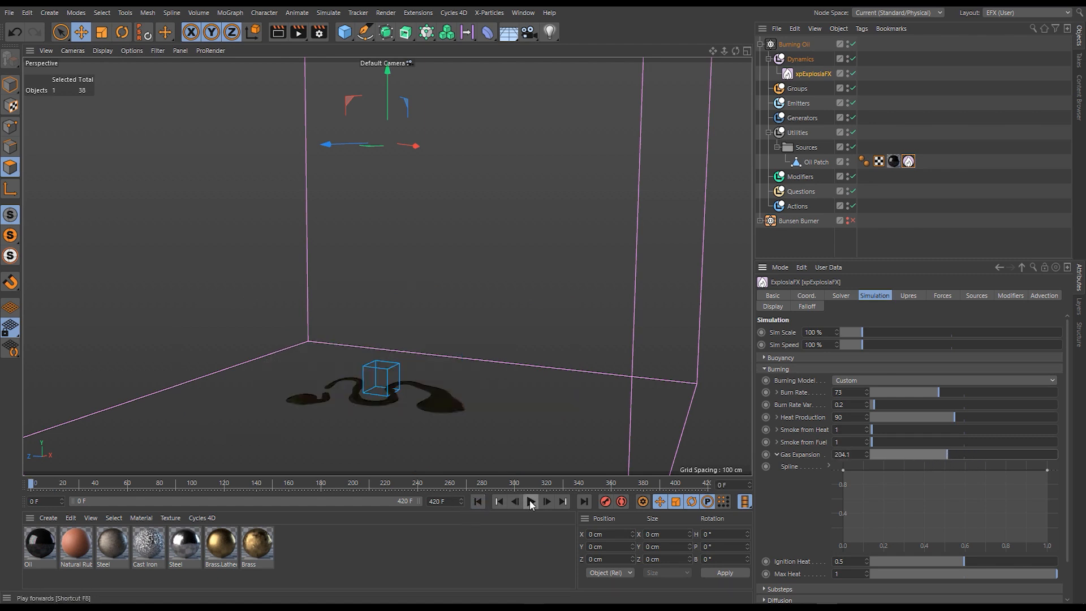
# - Keyframe Gas Expansion at 1 on frame 0 and at 500 on frame 20
pyautogui.click(854, 455)
pyautogui.click(766, 454)
pyautogui.click(530, 502)
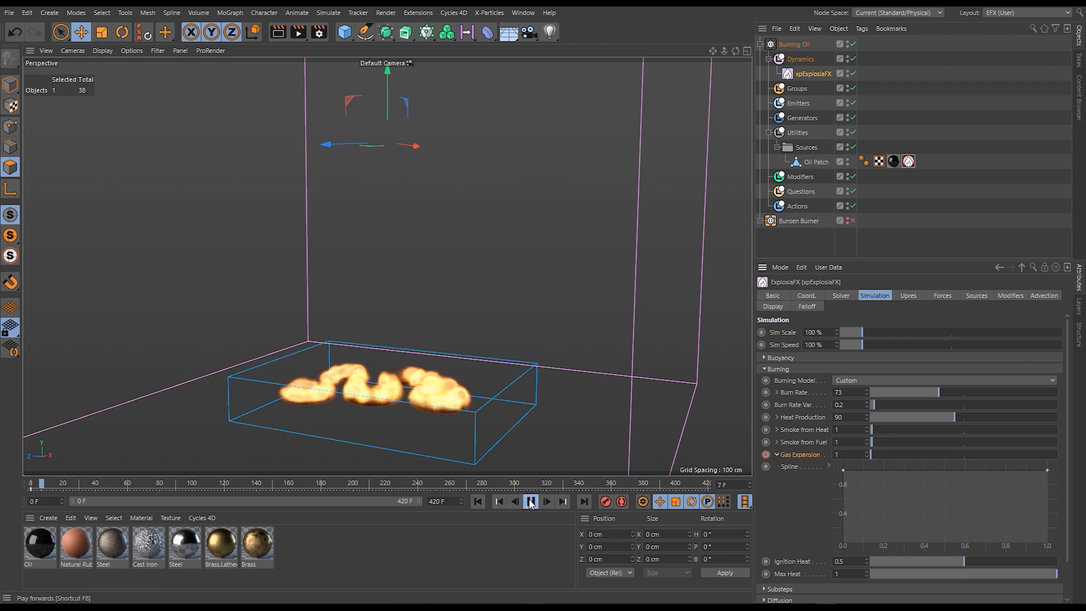
pyautogui.click(531, 502)
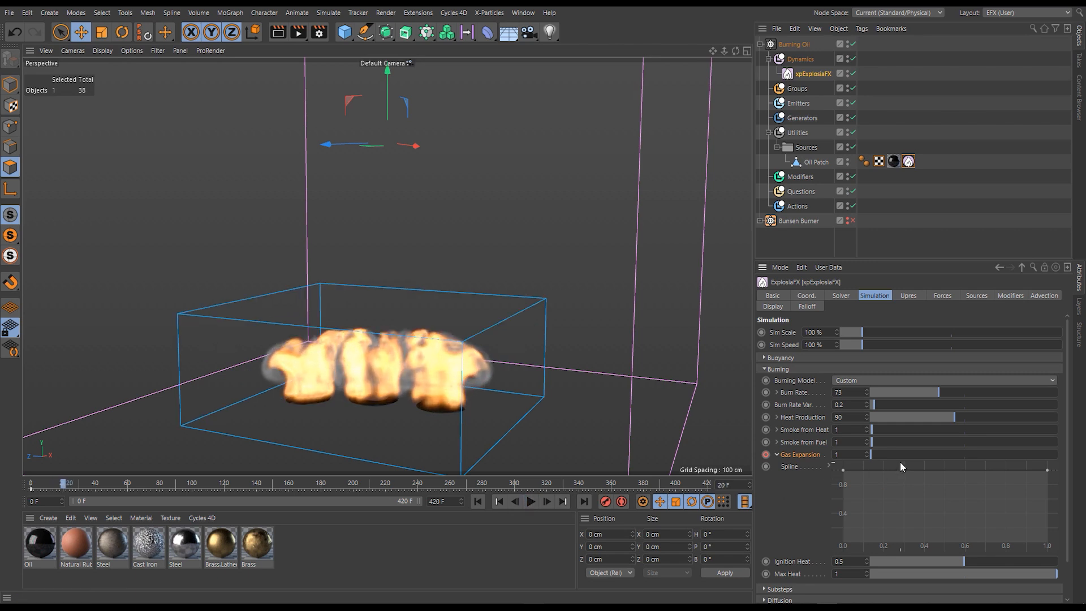
pyautogui.moveTo(885, 453); pyautogui.dragTo(975, 453)
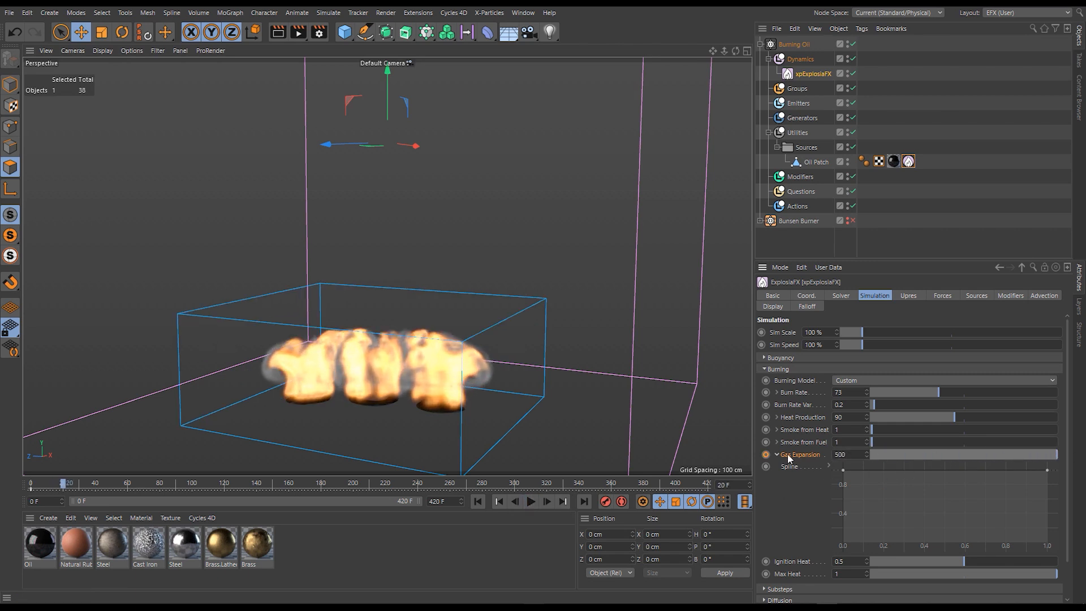
pyautogui.click(766, 456)
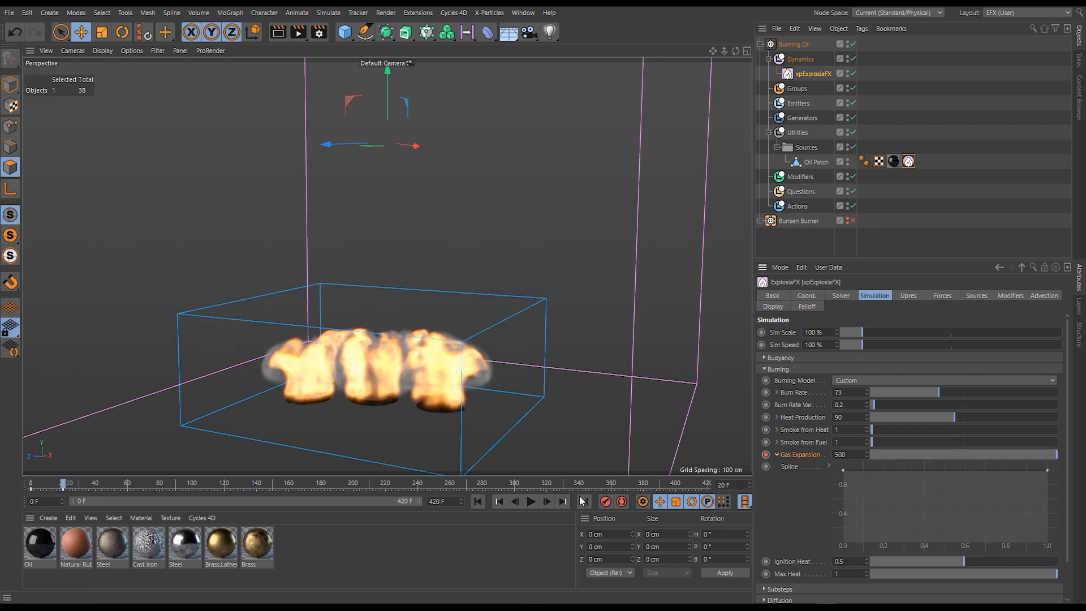
# - Advance the simulation to frame 30 and keyframe Gas Expansion at 1 there
pyautogui.click(531, 502)
pyautogui.click(530, 502)
pyautogui.moveTo(929, 453); pyautogui.dragTo(818, 460)
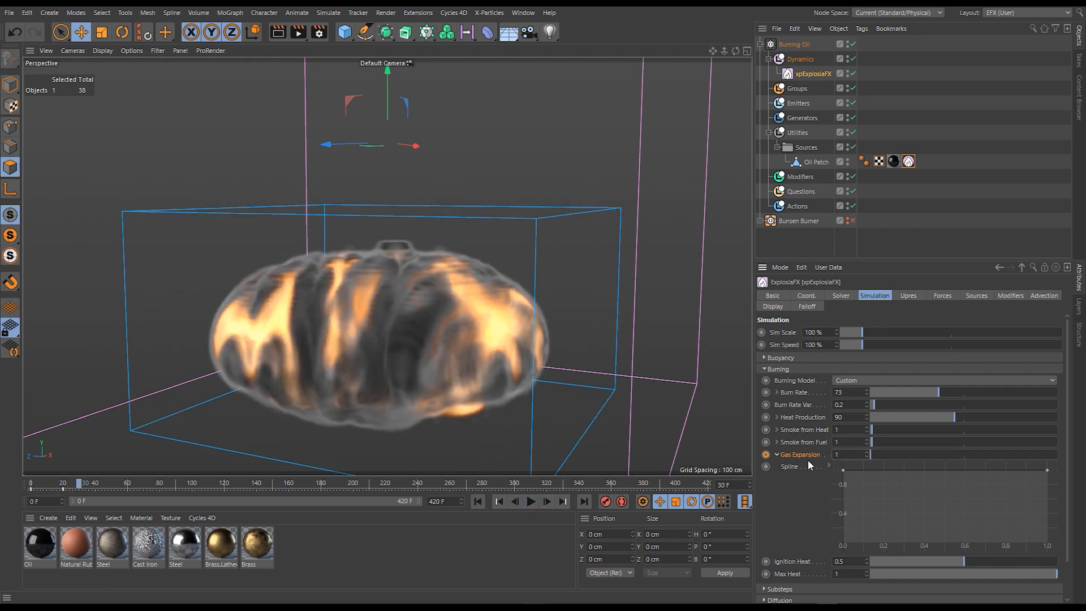
pyautogui.click(765, 455)
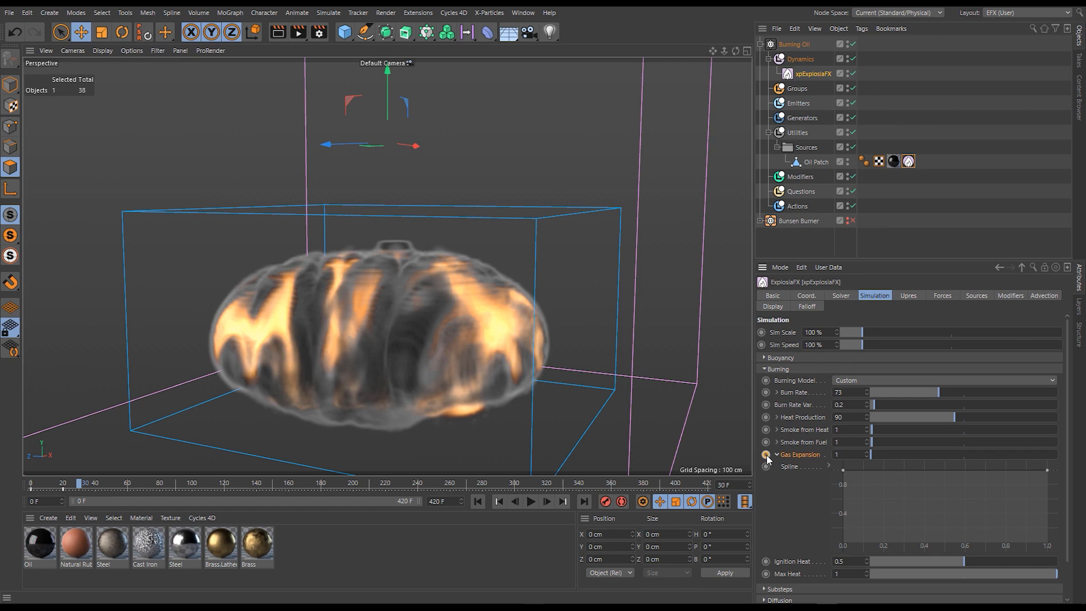
# - Replay the keyframed Gas Expansion burst from the start and pause at frame 67
pyautogui.click(478, 502)
pyautogui.click(530, 502)
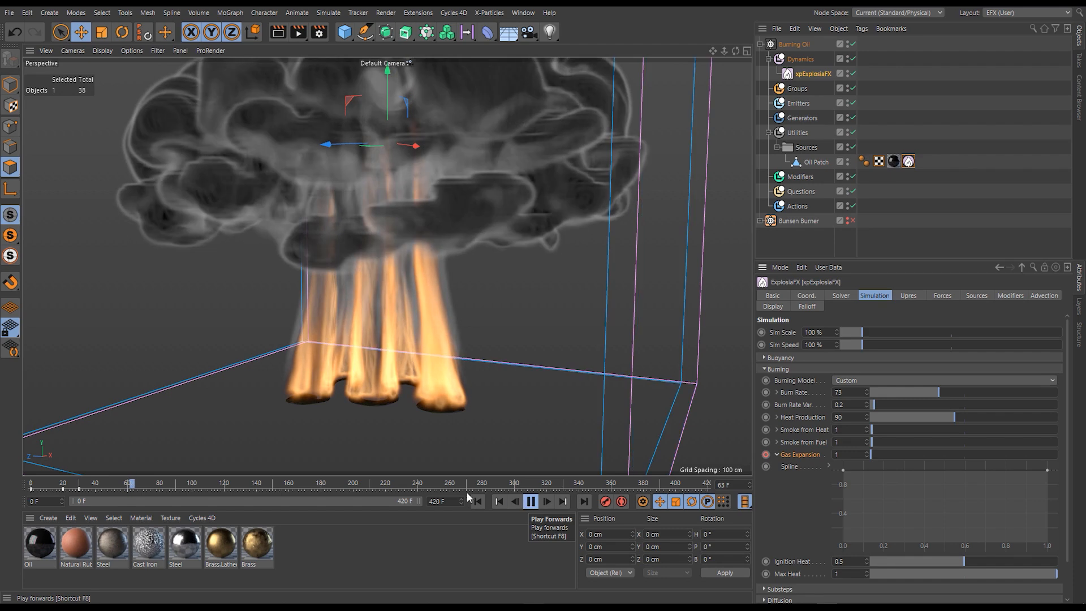
pyautogui.click(525, 503)
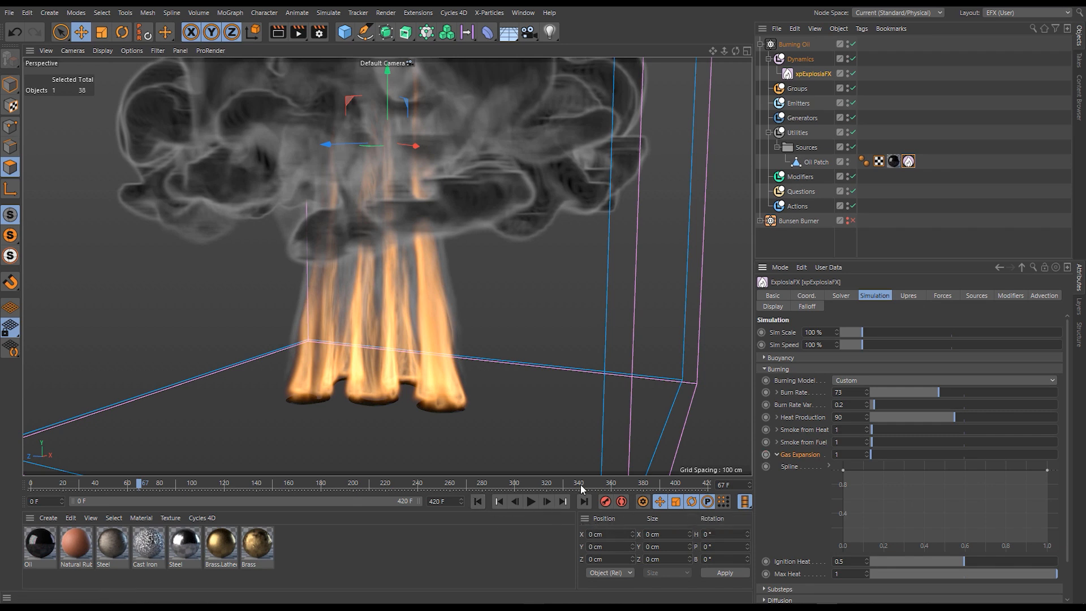
# - Lower the Gas Expansion spline's start point to 0, raise Gas Expansion to 408.9 during playback, and restart the simulation
pyautogui.click(477, 501)
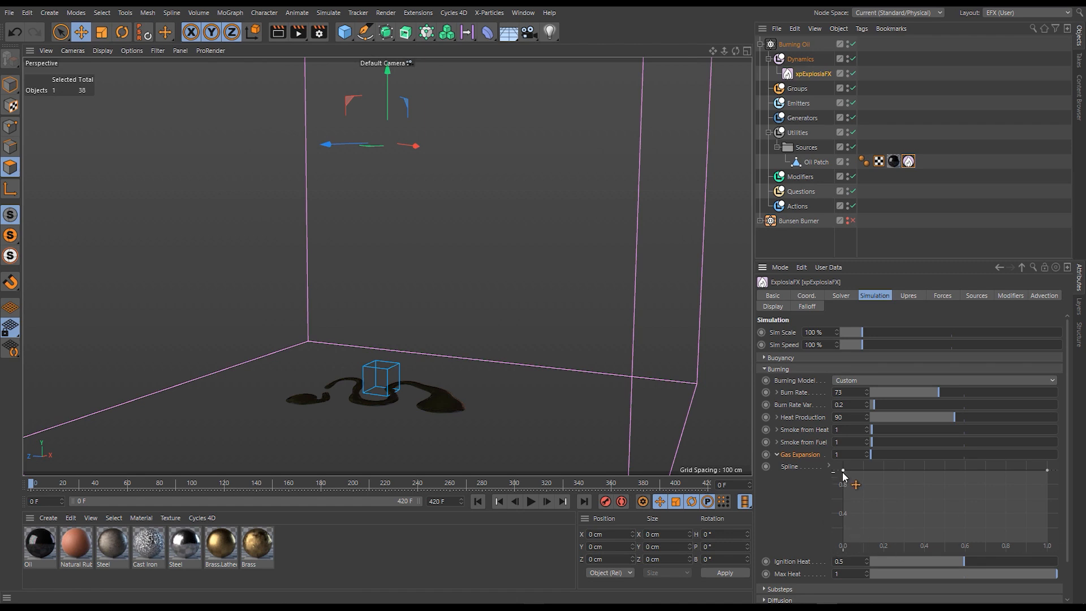
pyautogui.moveTo(844, 470); pyautogui.dragTo(843, 544)
pyautogui.click(531, 501)
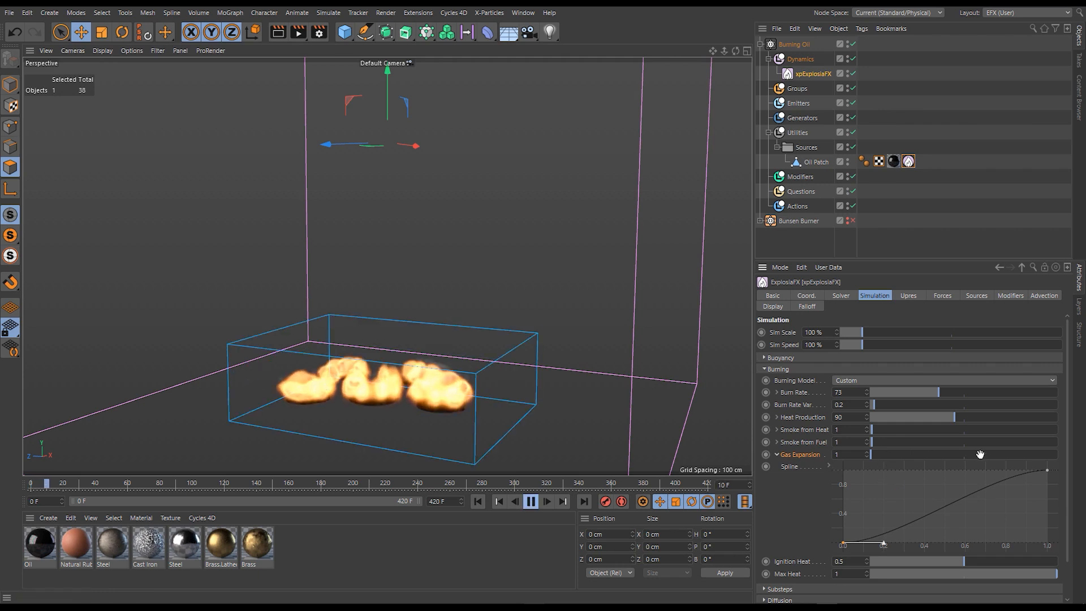
pyautogui.moveTo(981, 454); pyautogui.dragTo(1024, 454)
pyautogui.click(480, 502)
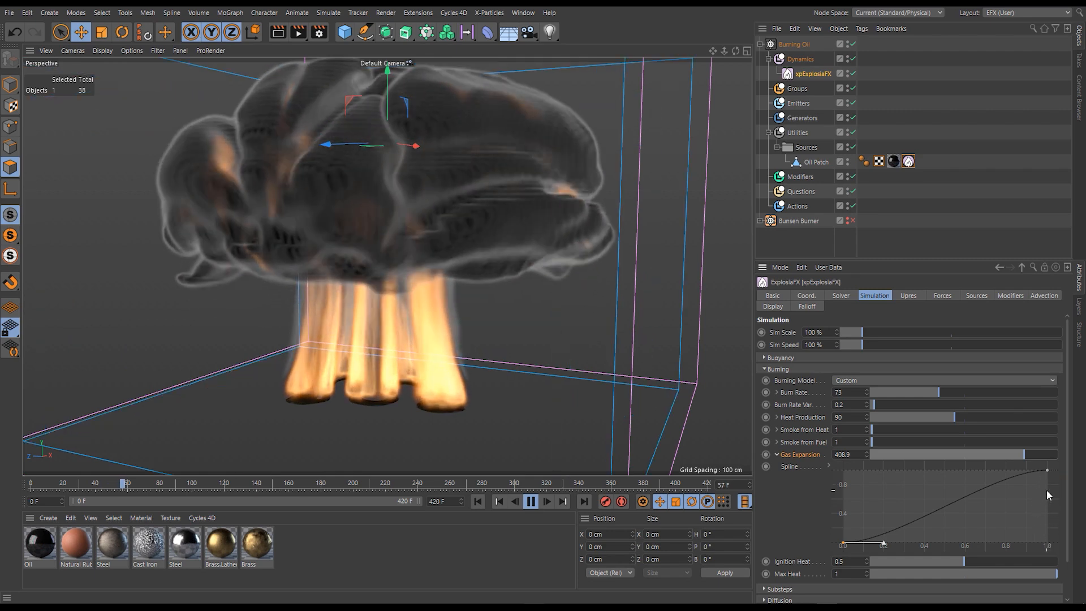
# - Extend the Gas Expansion spline's start tangent to about 0.57 for a slower rise, replay the burst, and rewind
pyautogui.moveTo(884, 544); pyautogui.dragTo(957, 543)
pyautogui.click(478, 502)
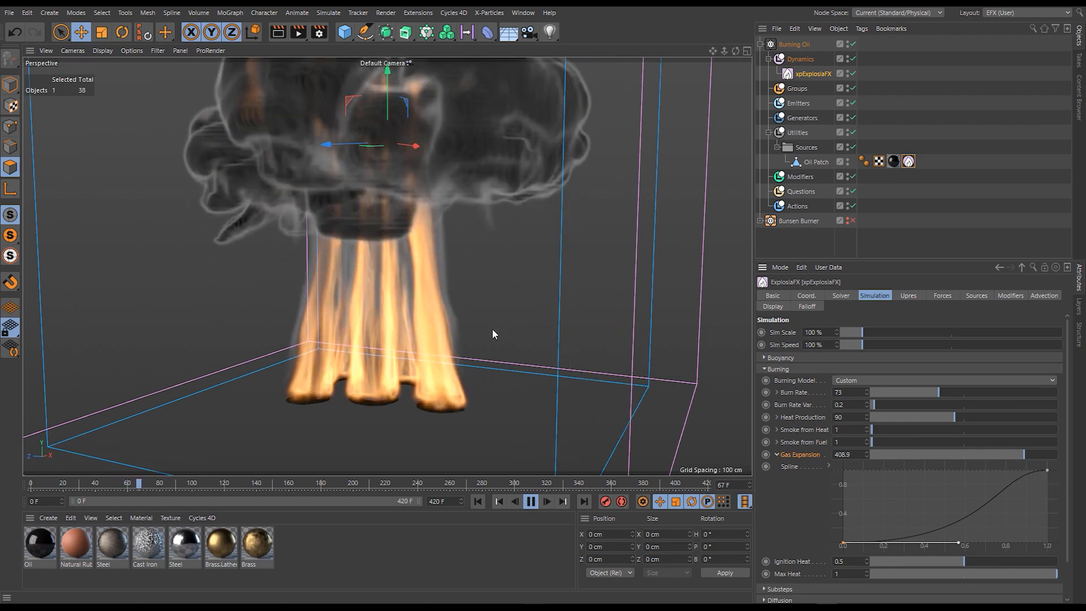
pyautogui.click(532, 502)
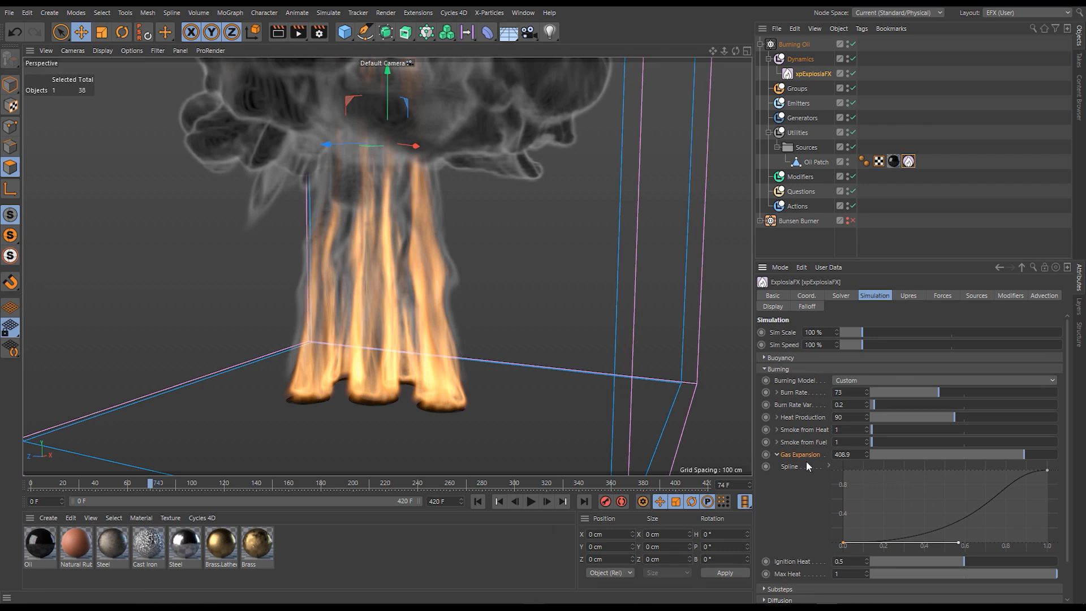
pyautogui.click(478, 501)
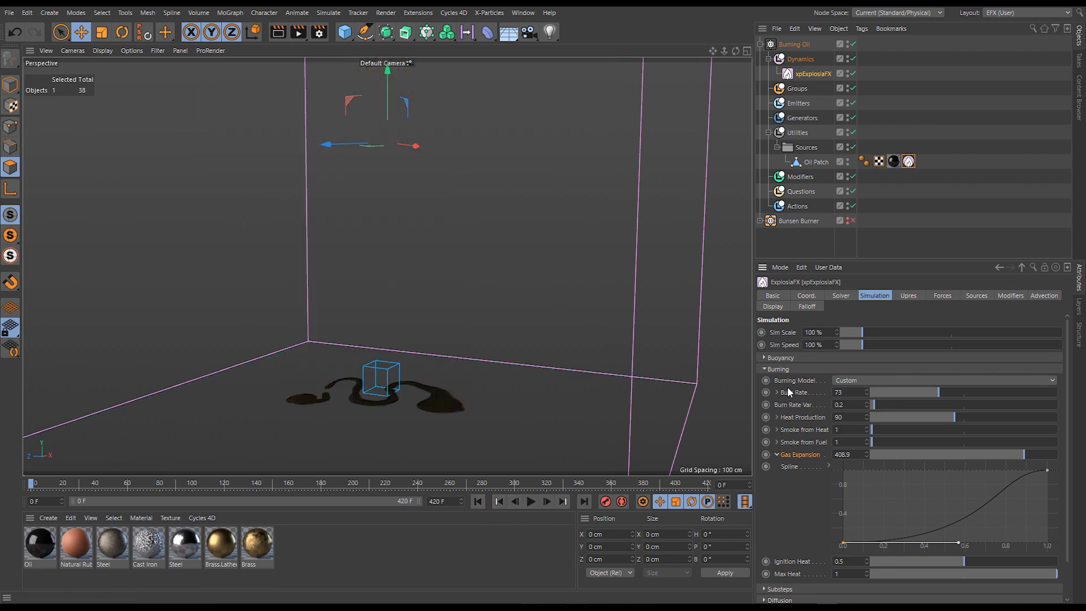
# - Switch the burning model to Chemical and set the Oil Patch source tag's Heat to 0%
pyautogui.click(858, 379)
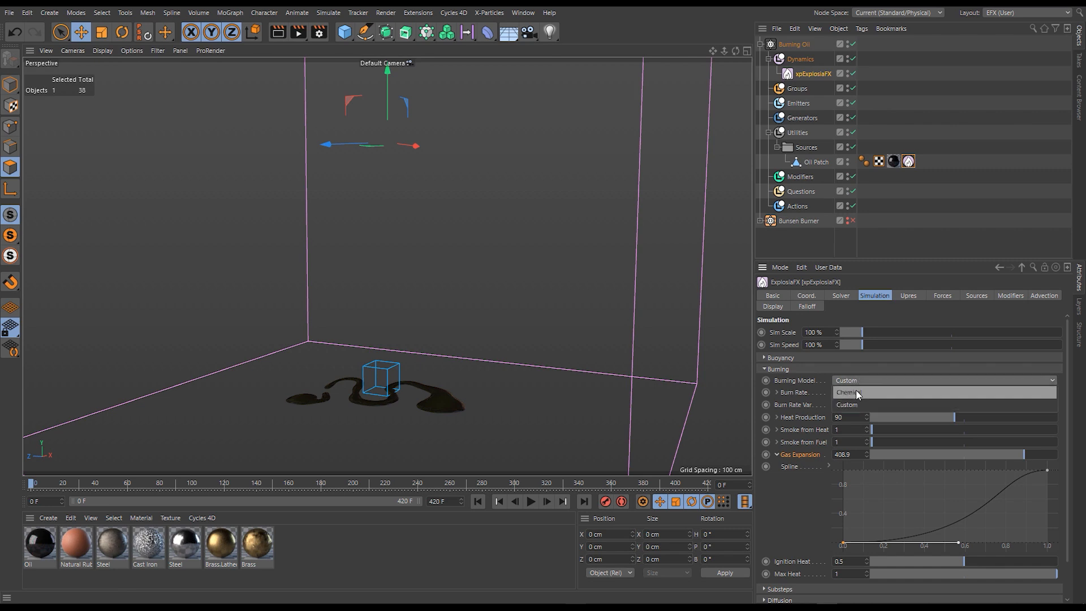
pyautogui.click(857, 389)
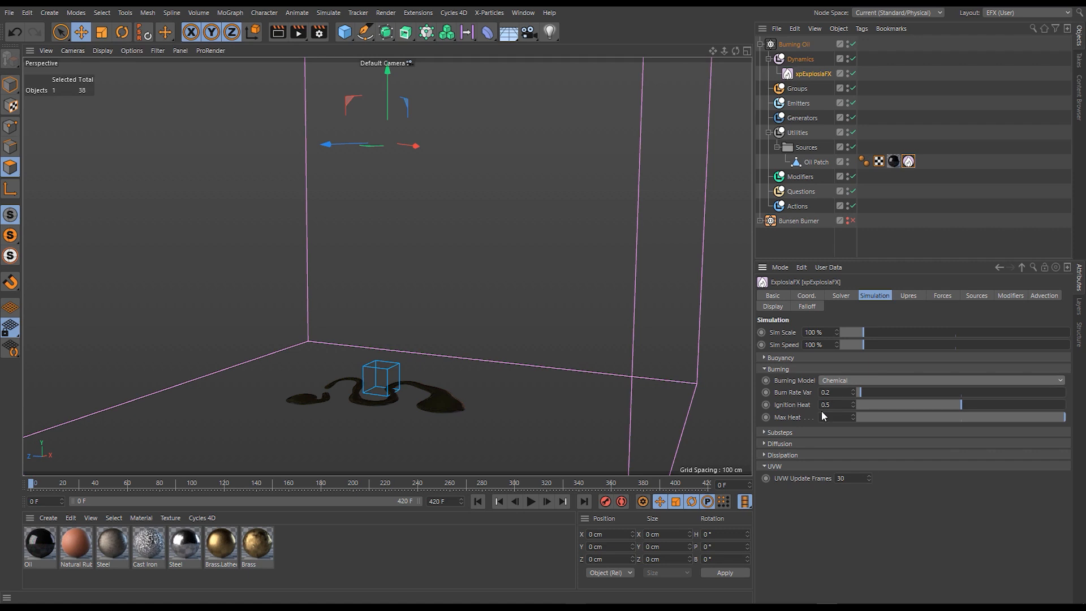
pyautogui.click(908, 162)
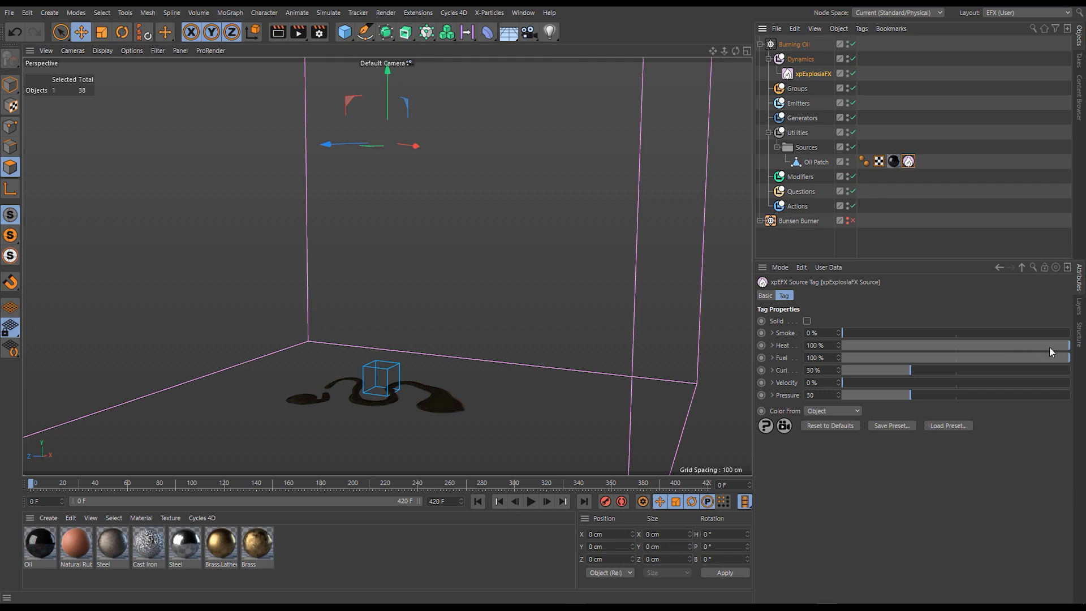
pyautogui.moveTo(1049, 348); pyautogui.dragTo(874, 349)
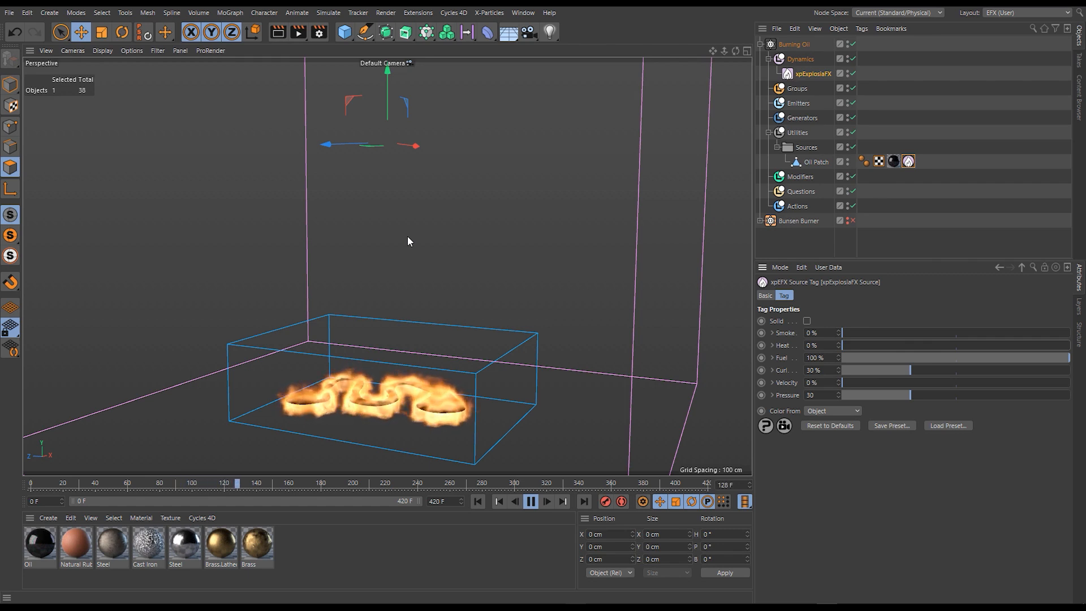
# - Add a sphere at the centre of the oil patch and scale it down to an 18 cm radius
pyautogui.click(343, 34)
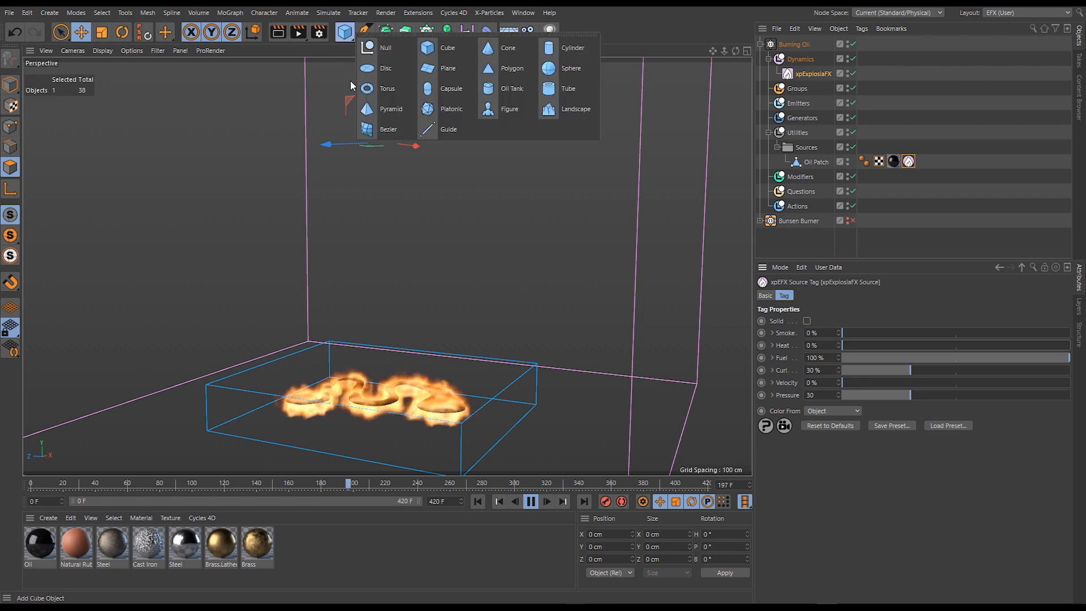
pyautogui.click(550, 70)
pyautogui.press('t')
pyautogui.moveTo(540, 340); pyautogui.dragTo(371, 482)
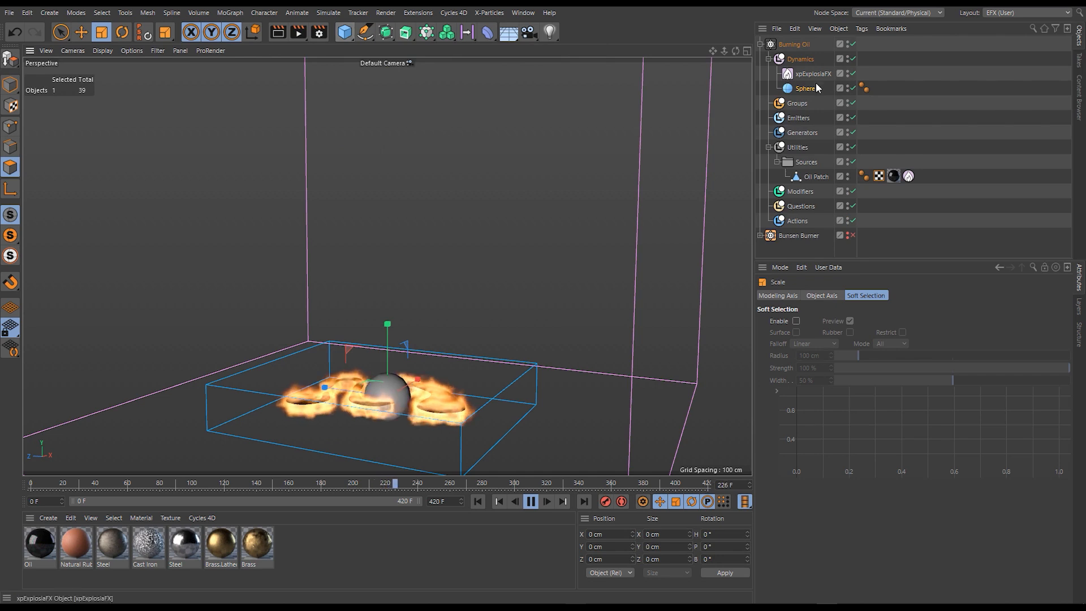
# - Place the sphere in the Sources group and give it an xpExplosiaFX Source tag
pyautogui.moveTo(823, 172); pyautogui.dragTo(807, 161)
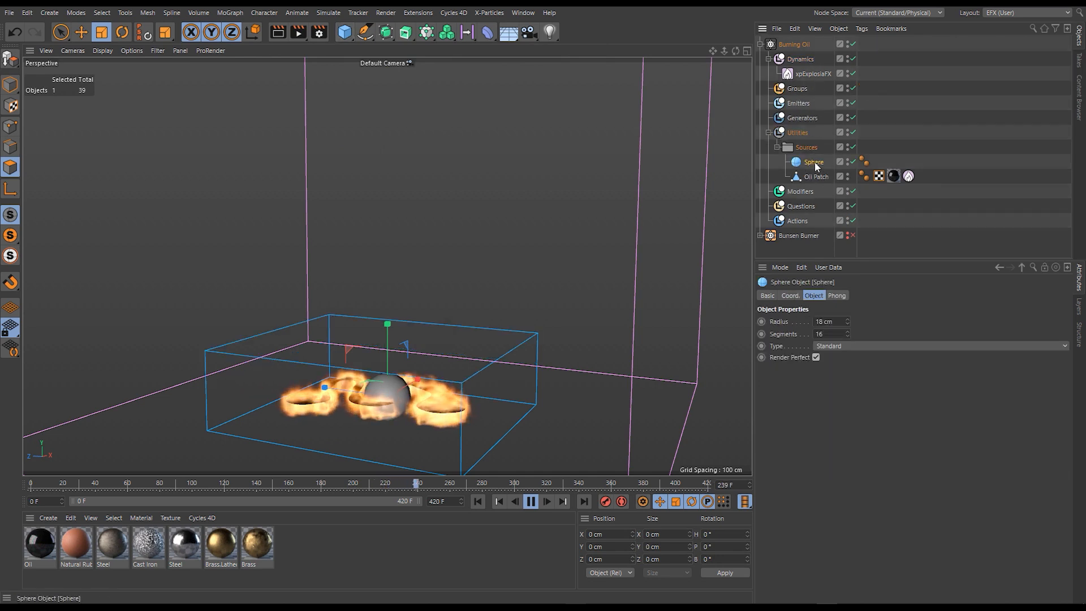
pyautogui.rightClick(815, 164)
pyautogui.moveTo(863, 231)
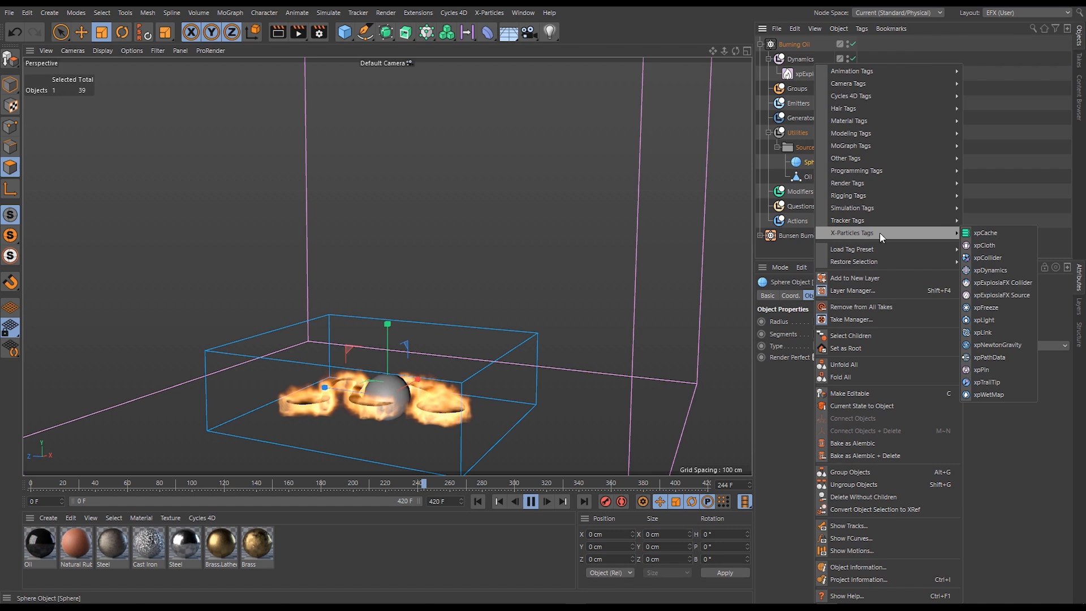
pyautogui.click(992, 295)
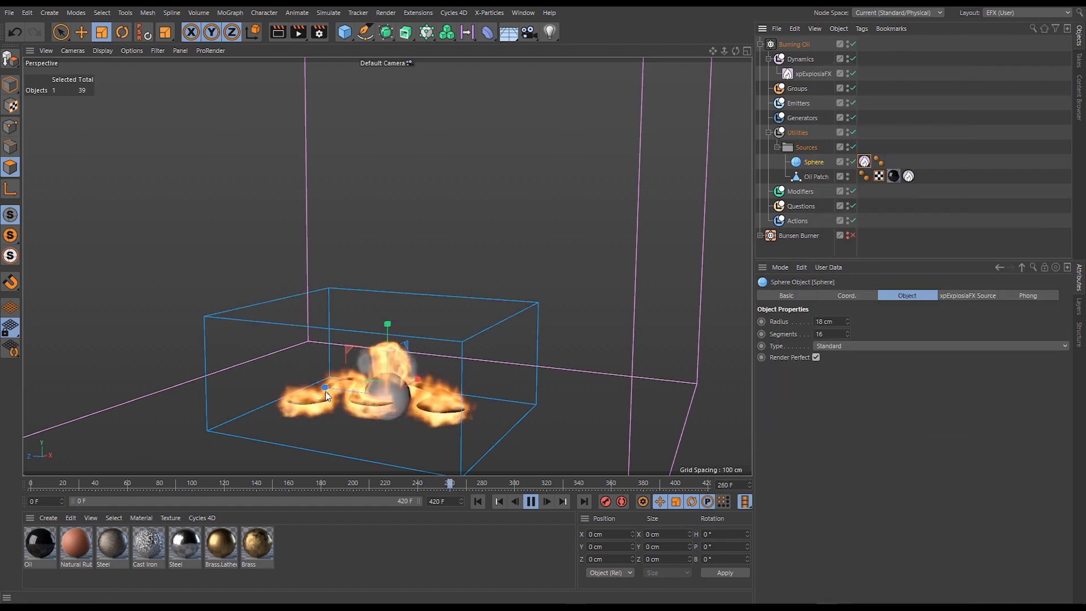
# - Move the sphere away from the oil patch along its Z axis and restart the simulation
pyautogui.press('e')
pyautogui.moveTo(271, 392); pyautogui.dragTo(200, 388)
pyautogui.click(478, 502)
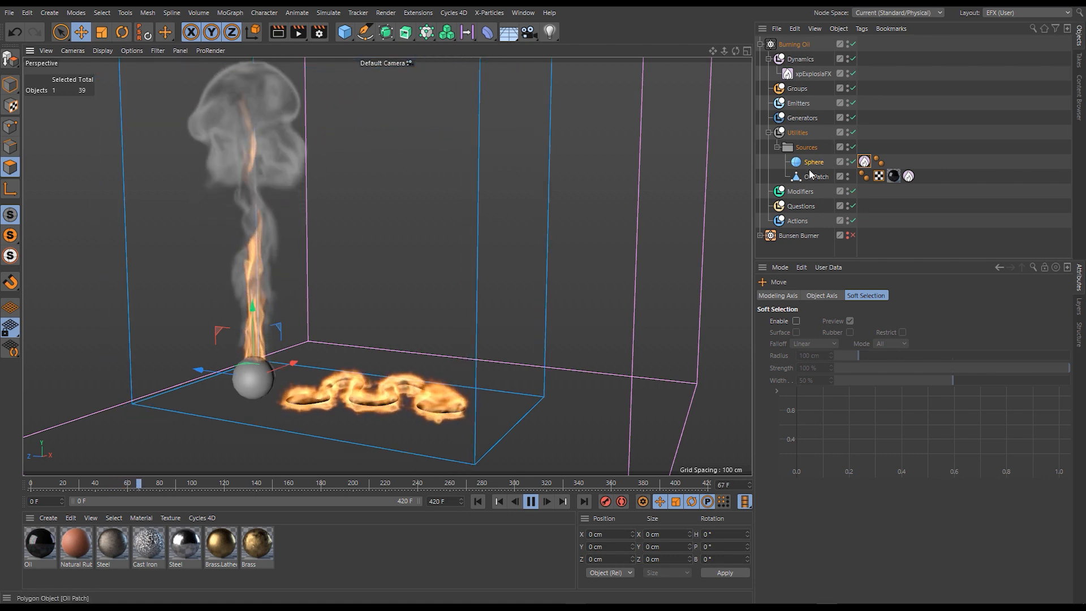
# - Set the sphere's source tag to 0% Fuel, Pressure 50 and 100% Velocity
pyautogui.click(864, 162)
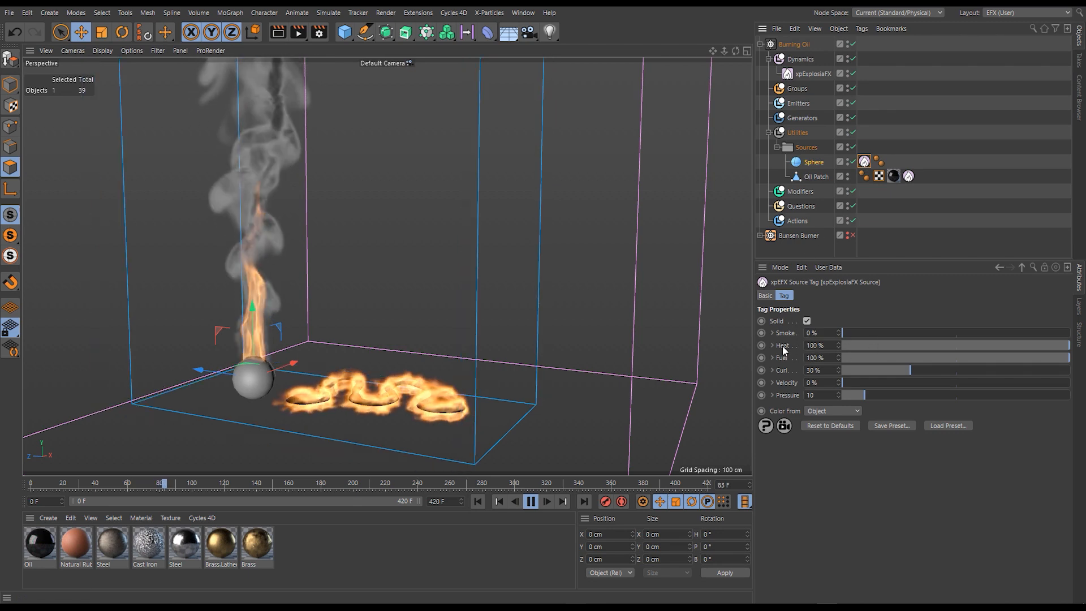
pyautogui.moveTo(916, 359); pyautogui.dragTo(842, 360)
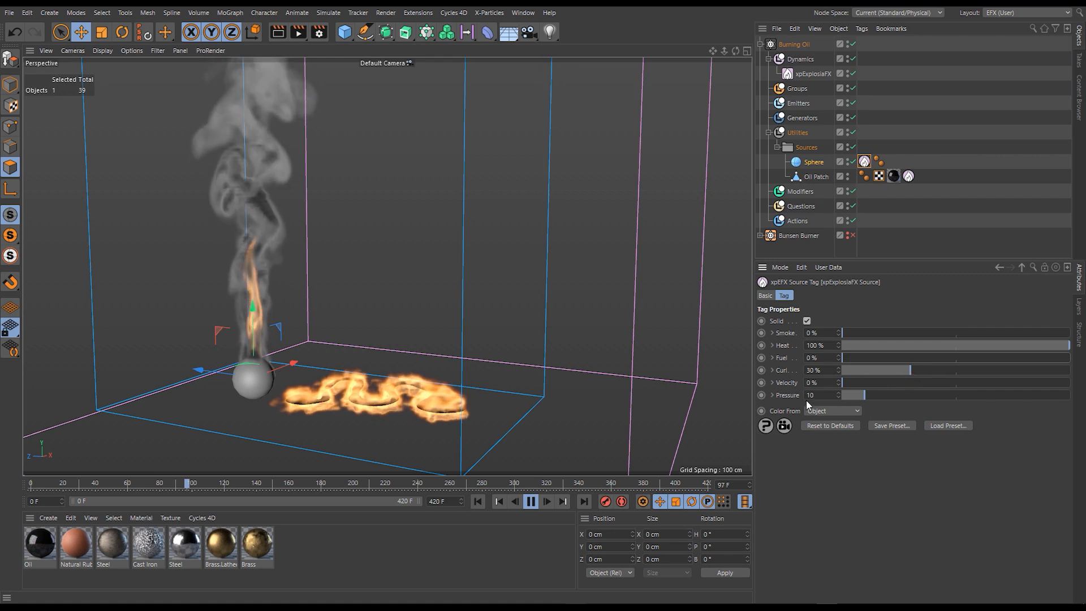
pyautogui.moveTo(864, 394); pyautogui.dragTo(921, 393)
pyautogui.moveTo(826, 395); pyautogui.dragTo(806, 398)
pyautogui.write('50')
pyautogui.press('Return')
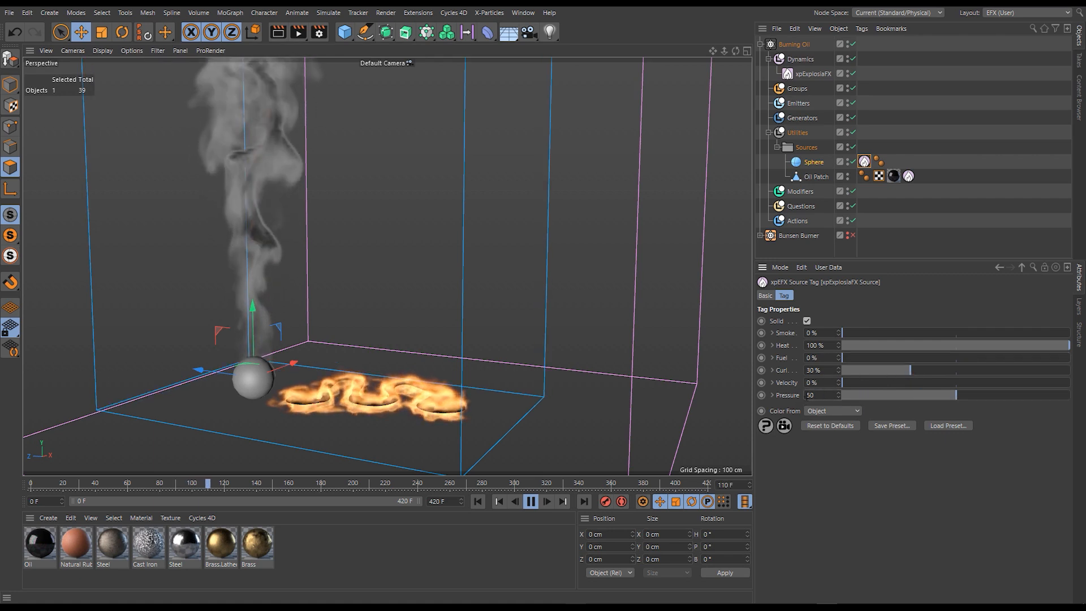
pyautogui.write('100')
pyautogui.press('Return')
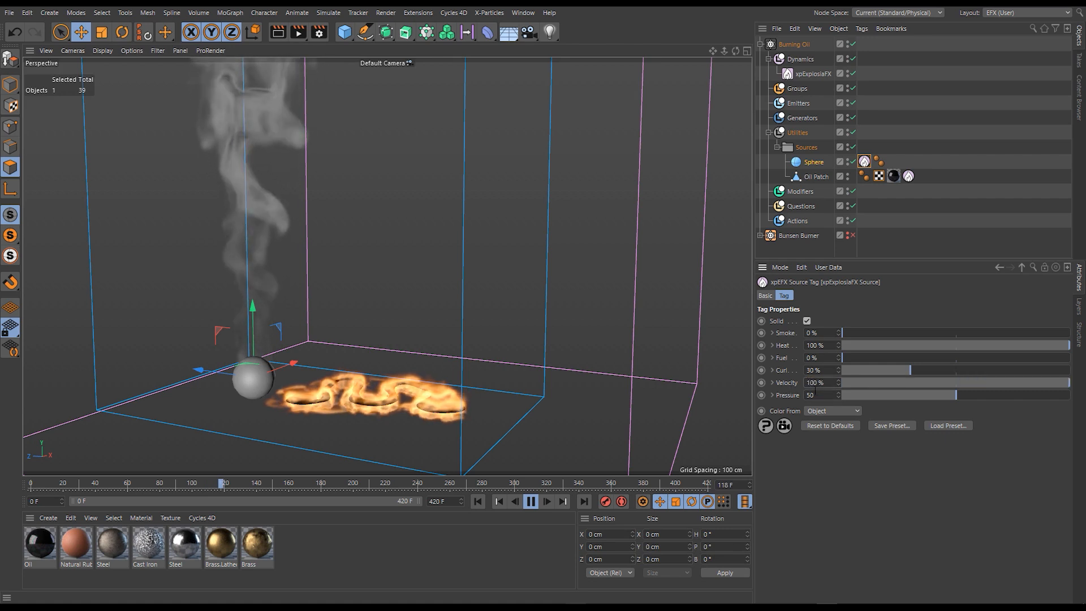
# - Restart the simulation, sweep the heated sphere back and forth through the oil patch to ignite it, and rewind
pyautogui.click(531, 502)
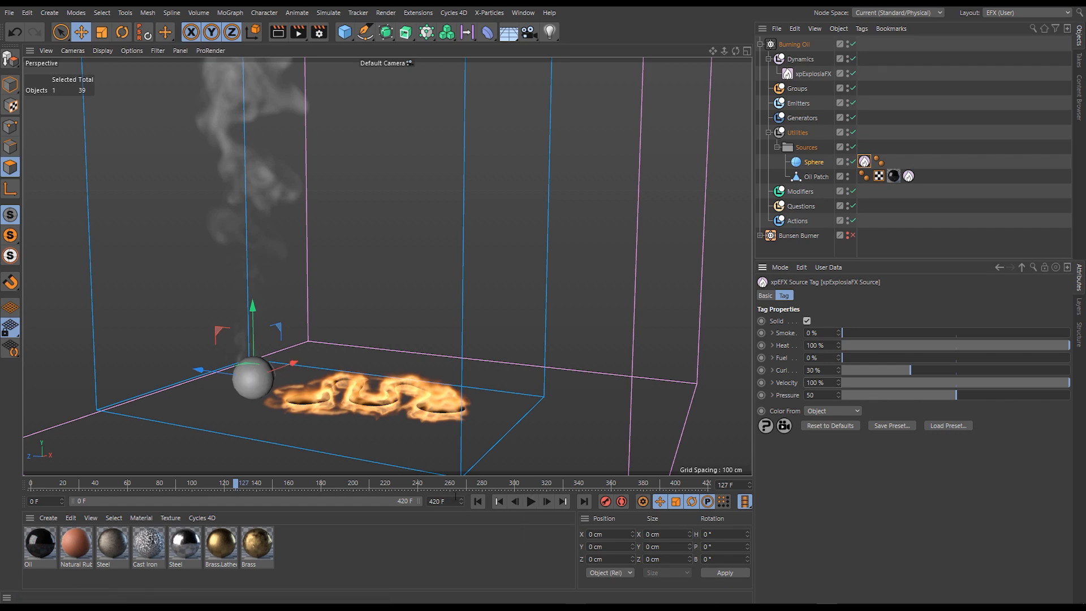
pyautogui.click(477, 501)
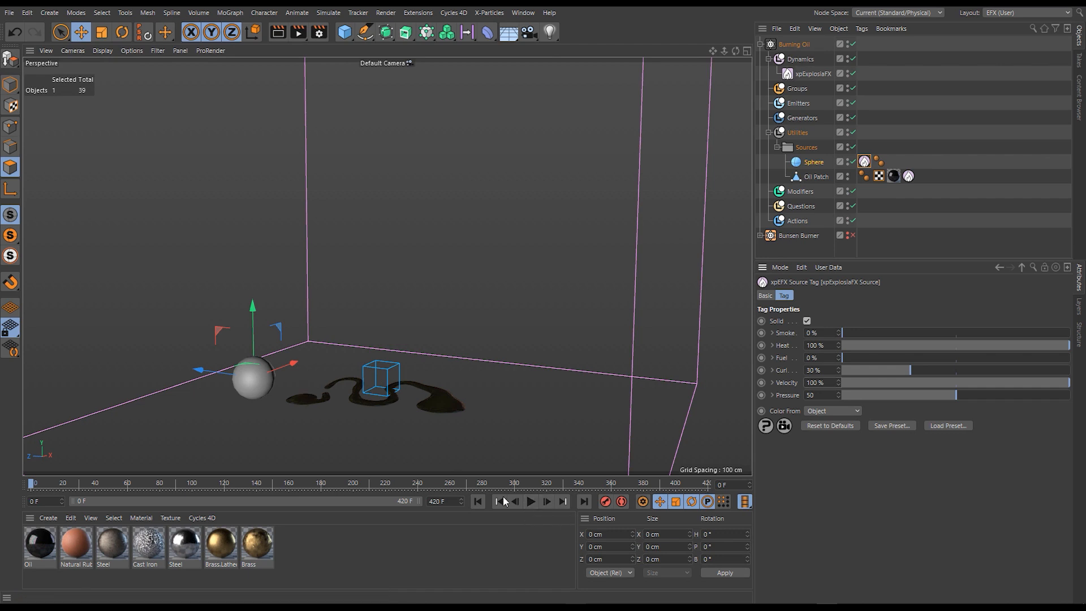
pyautogui.click(530, 501)
pyautogui.moveTo(205, 369); pyautogui.dragTo(444, 437)
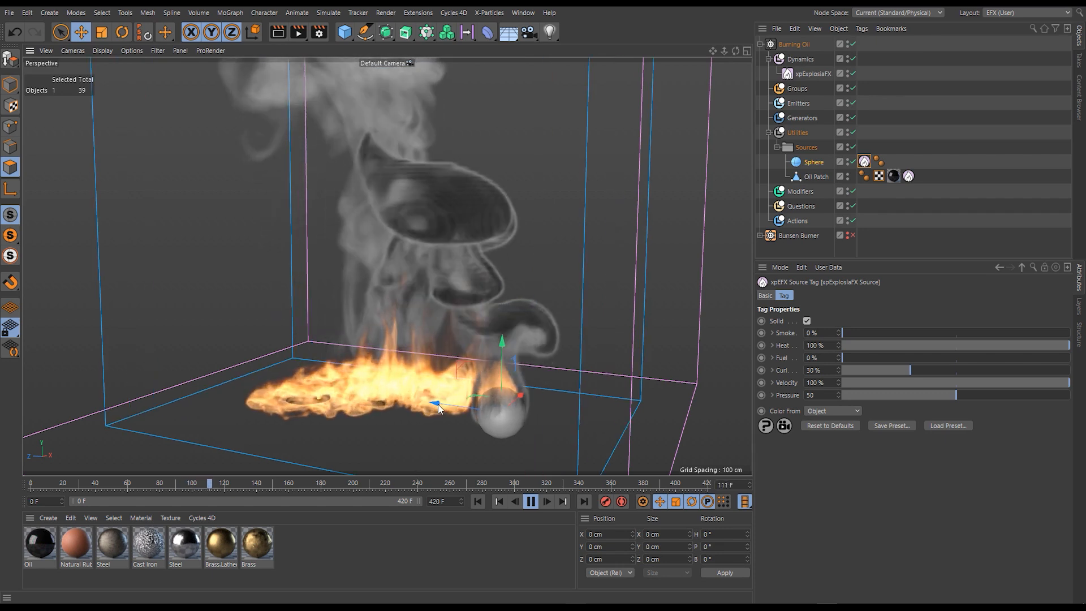
pyautogui.moveTo(441, 405); pyautogui.dragTo(300, 392)
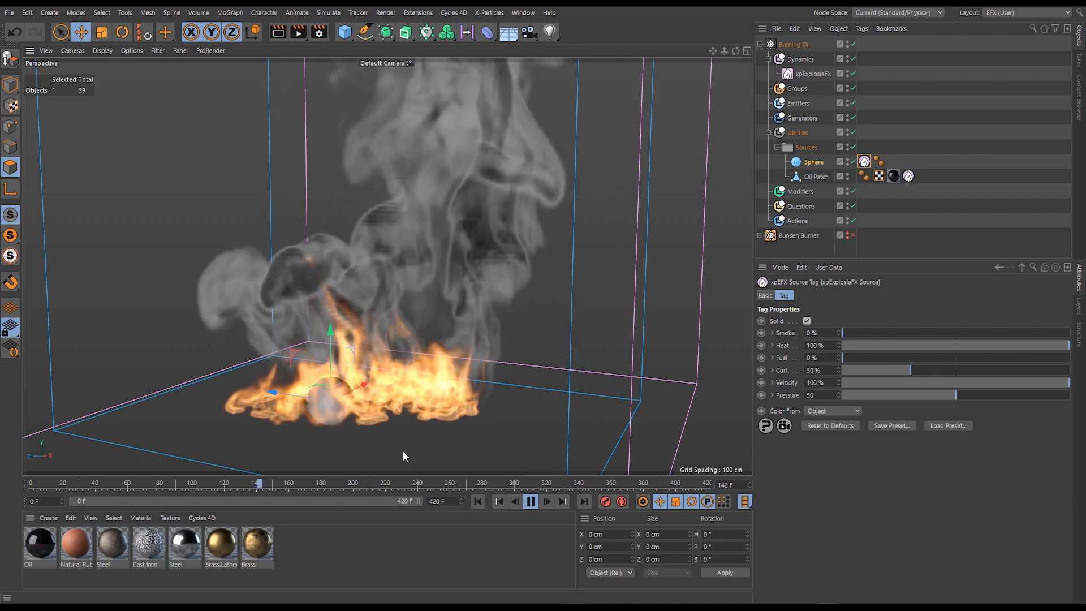
pyautogui.click(531, 501)
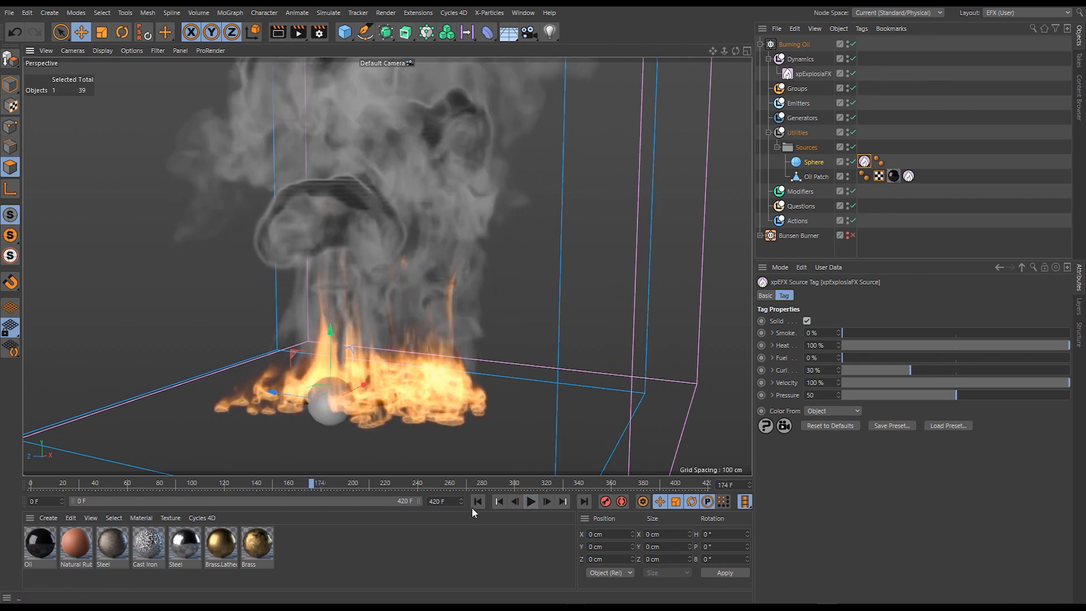
pyautogui.click(478, 501)
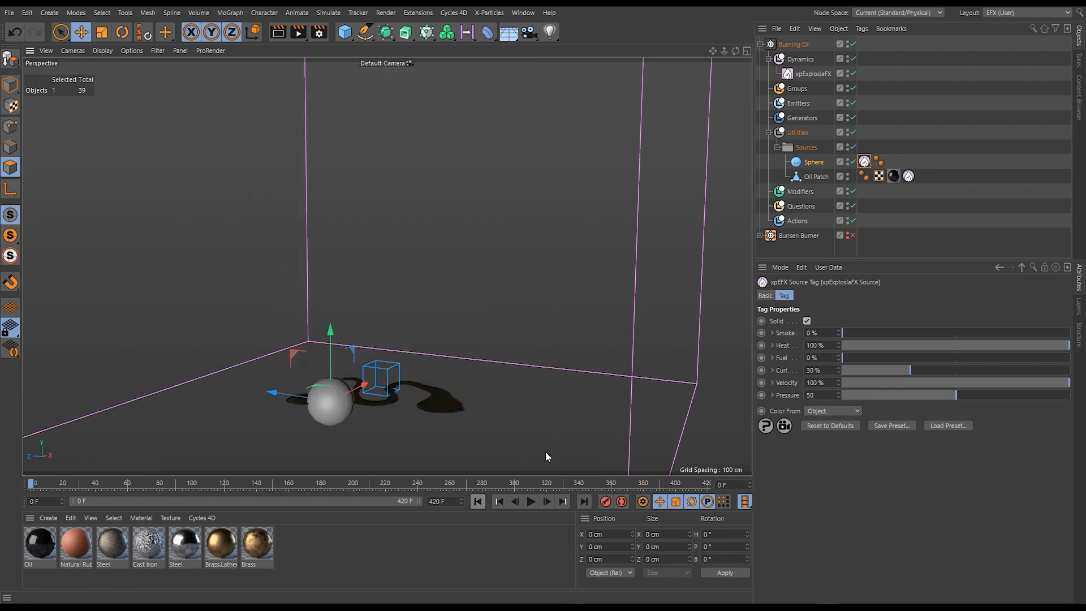
# - Disable and hide the Burning Oil system, place it below Bunsen Burner, and enable and show the Bunsen Burner system
pyautogui.click(853, 44)
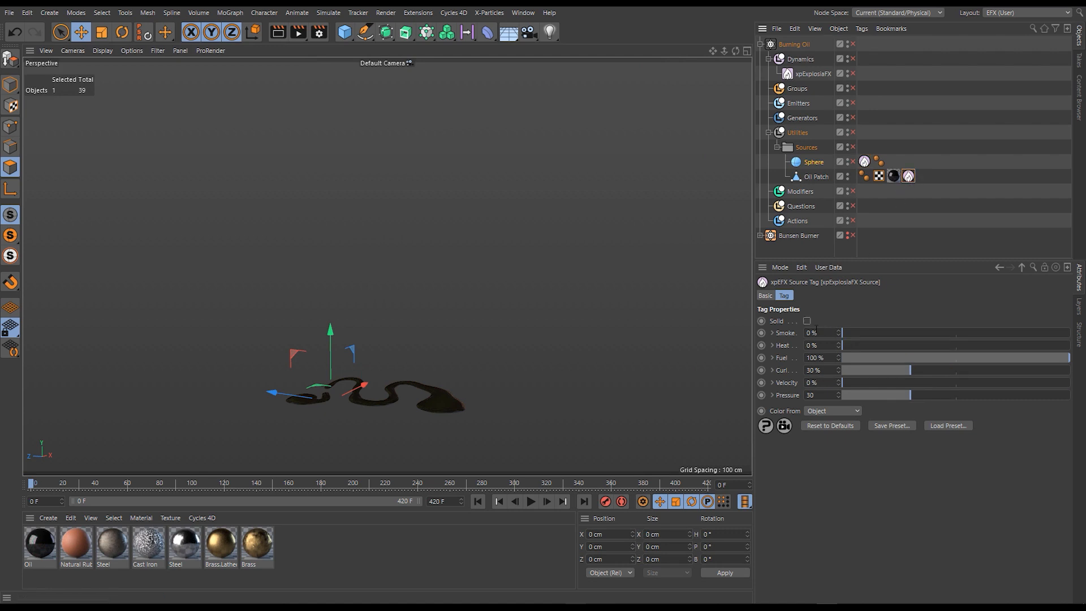
pyautogui.click(765, 295)
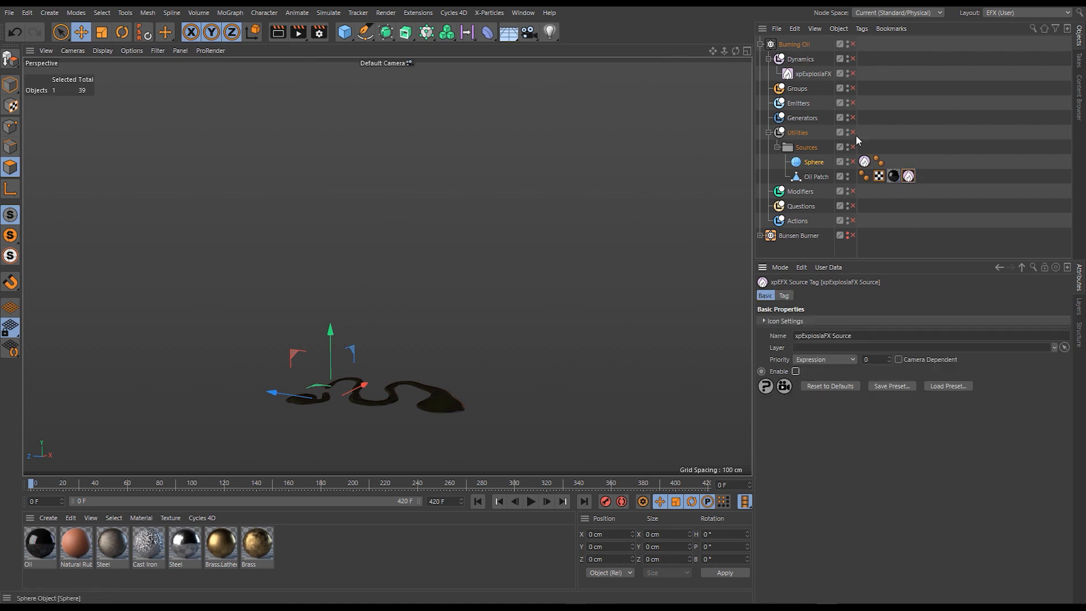
pyautogui.click(761, 45)
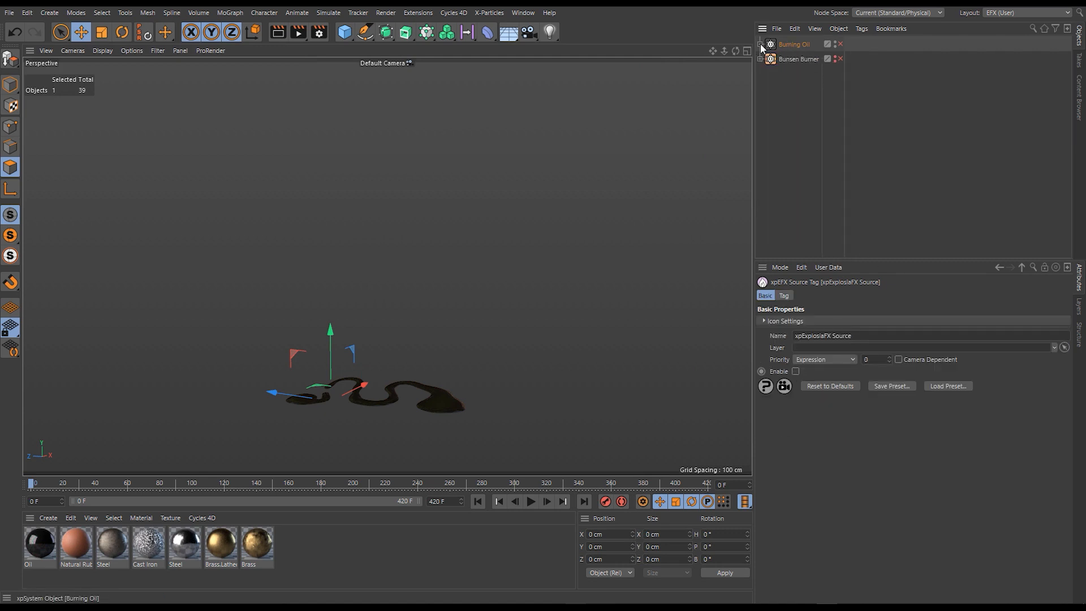
pyautogui.keyDown('alt'); pyautogui.doubleClick(835, 46); pyautogui.keyUp('alt')
pyautogui.moveTo(794, 44); pyautogui.dragTo(783, 99)
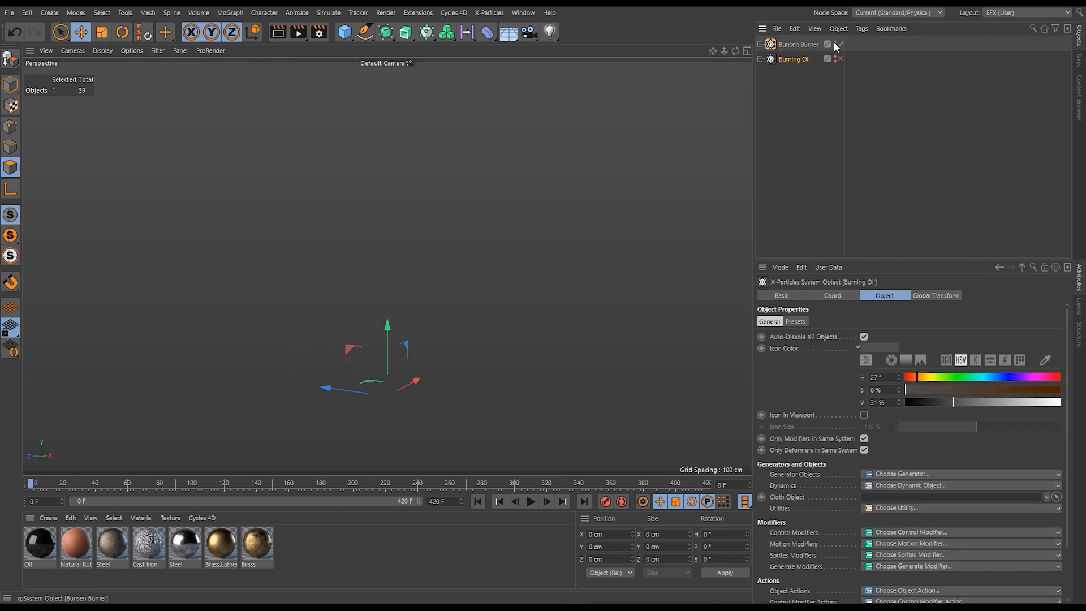
pyautogui.click(834, 43)
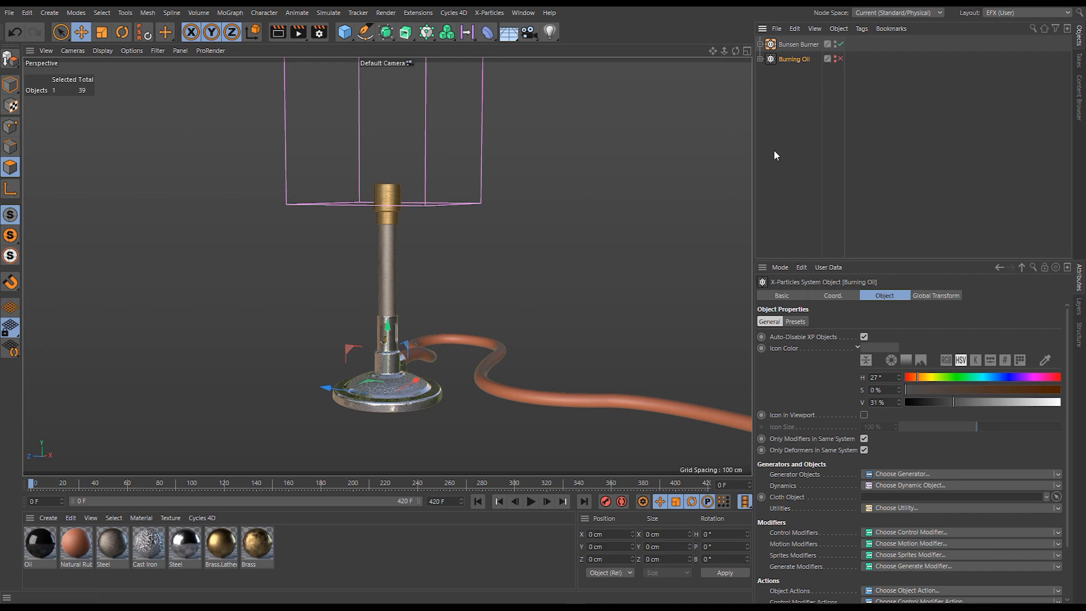
# - Play the Bunsen Burner simulation and examine the flame rising from its brass nozzle
pyautogui.keyDown('alt'); pyautogui.moveTo(381, 286); pyautogui.dragTo(362, 309, button='middle'); pyautogui.keyUp('alt')
pyautogui.keyDown('alt'); pyautogui.moveTo(361, 309); pyautogui.dragTo(364, 317); pyautogui.keyUp('alt')
pyautogui.scroll(3, 363, 317)
pyautogui.keyDown('alt'); pyautogui.moveTo(363, 317); pyautogui.dragTo(381, 283, button='middle'); pyautogui.keyUp('alt')
pyautogui.moveTo(373, 321)
pyautogui.keyDown('alt'); pyautogui.mouseDown()
pyautogui.moveTo(301, 318)
pyautogui.moveTo(375, 324)
pyautogui.moveTo(382, 426)
pyautogui.moveTo(344, 362)
pyautogui.moveTo(302, 328)
pyautogui.moveTo(280, 341)
pyautogui.moveTo(374, 321)
pyautogui.moveTo(383, 309)
pyautogui.moveTo(379, 321)
pyautogui.mouseUp(); pyautogui.keyUp('alt')
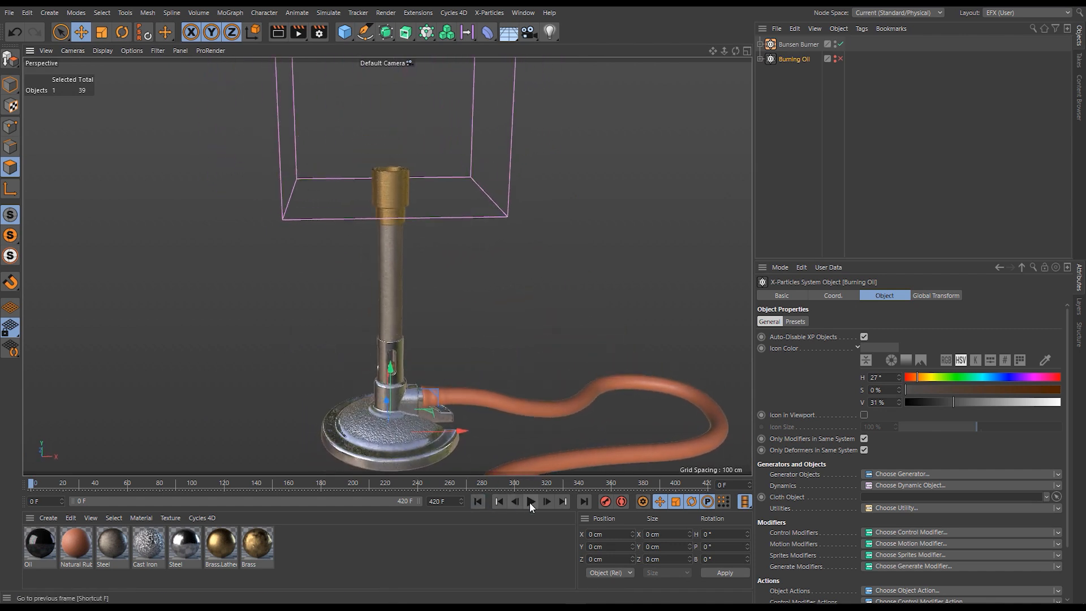
pyautogui.keyDown('alt'); pyautogui.moveTo(406, 230); pyautogui.dragTo(391, 362, button='middle'); pyautogui.keyUp('alt')
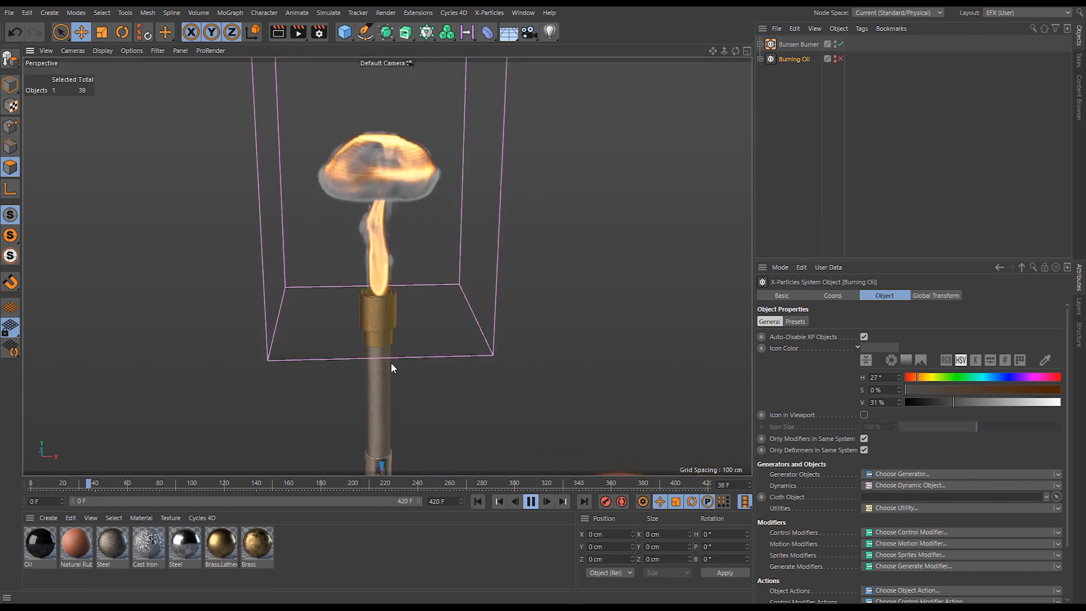
pyautogui.keyDown('alt'); pyautogui.moveTo(384, 338); pyautogui.dragTo(386, 332); pyautogui.keyUp('alt')
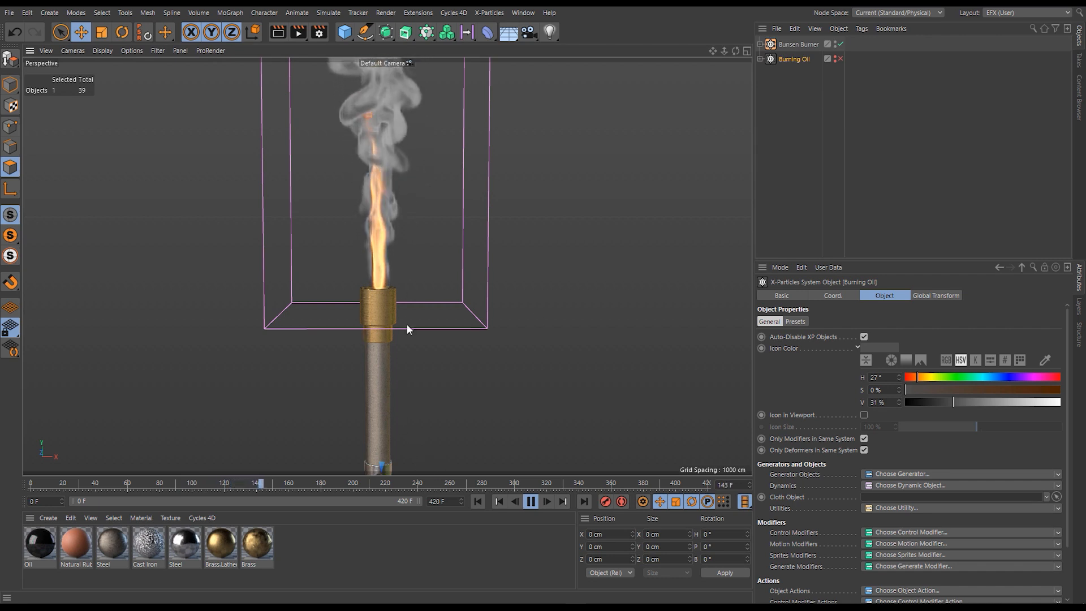
# - Expand the Bunsen Burner hierarchy, select its xpExplosiaFX object and open the Diffusion simulation settings
pyautogui.click(761, 43)
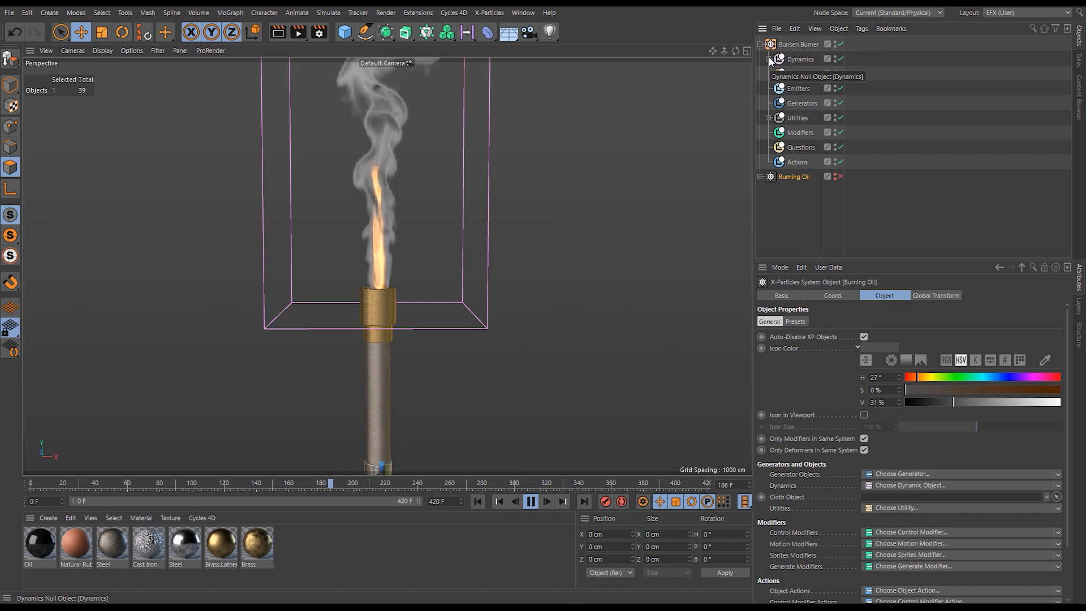
pyautogui.click(768, 59)
pyautogui.click(769, 132)
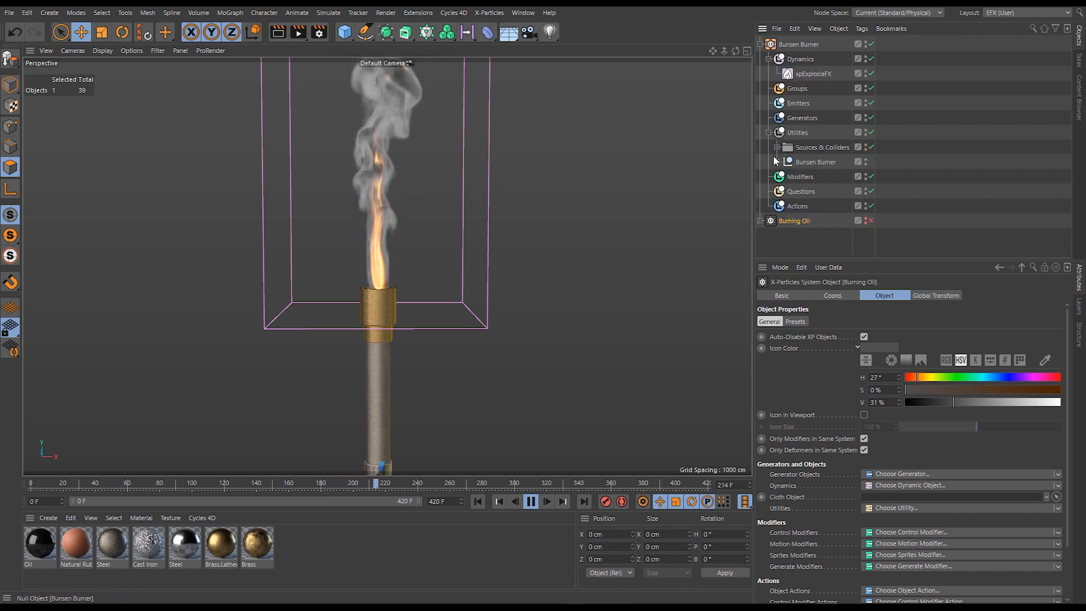
pyautogui.click(814, 74)
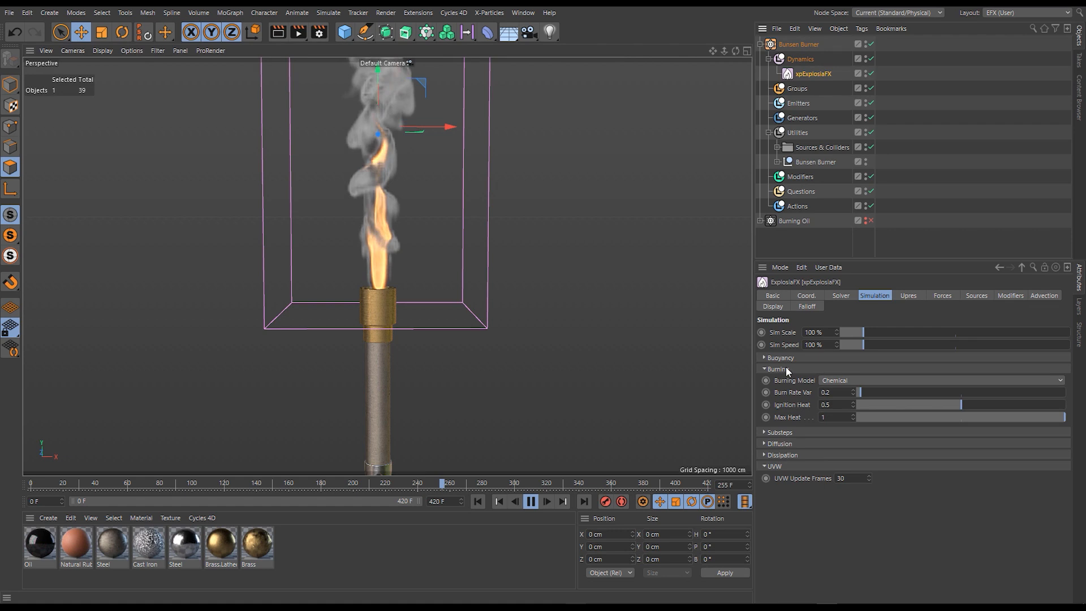
pyautogui.click(786, 370)
pyautogui.click(792, 392)
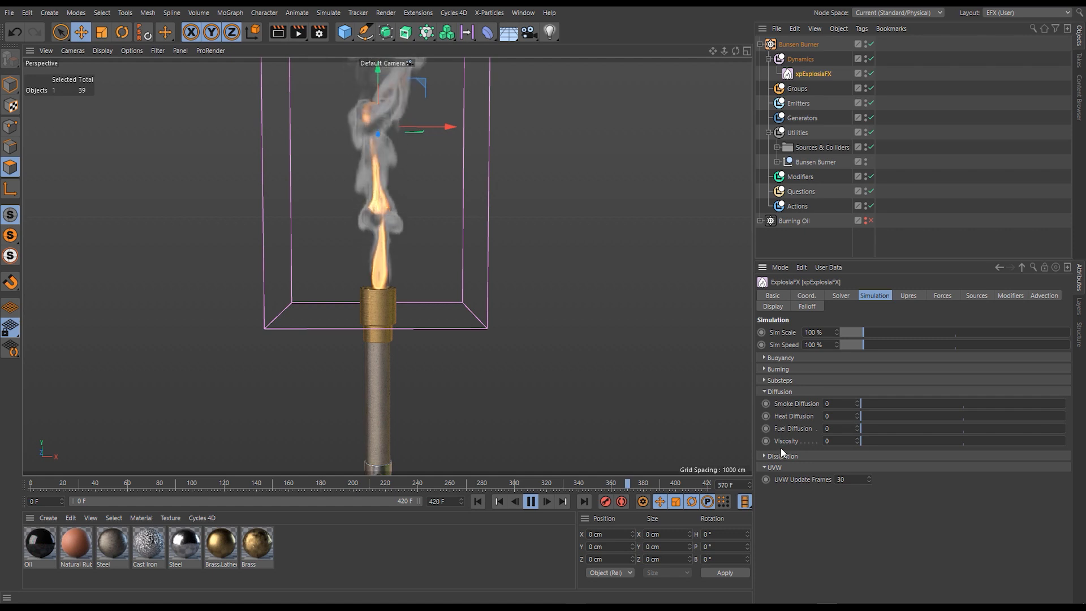
# - Try Smoke Diffusion at 39.3, restart the simulation, and raise Heat Diffusion to 28.8 while watching the flame
pyautogui.moveTo(864, 404); pyautogui.dragTo(908, 404)
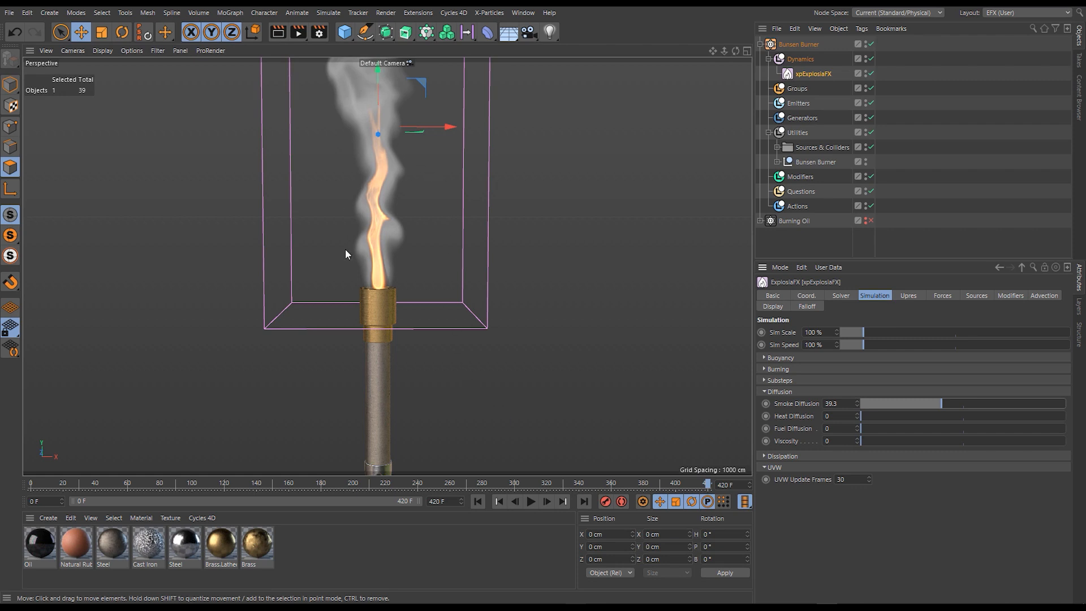
pyautogui.click(498, 501)
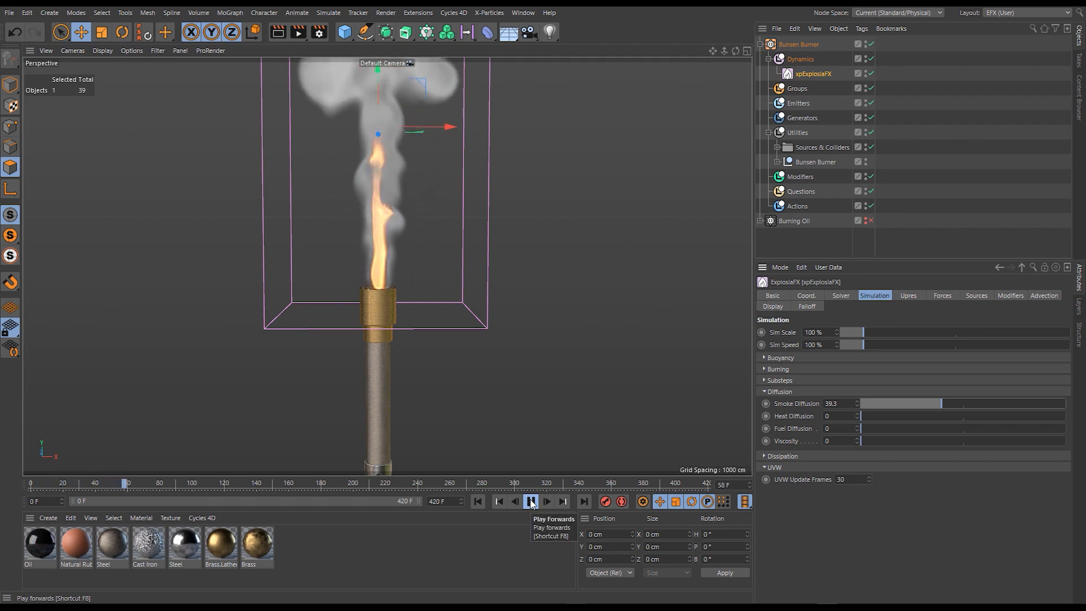
pyautogui.moveTo(888, 416); pyautogui.dragTo(920, 416)
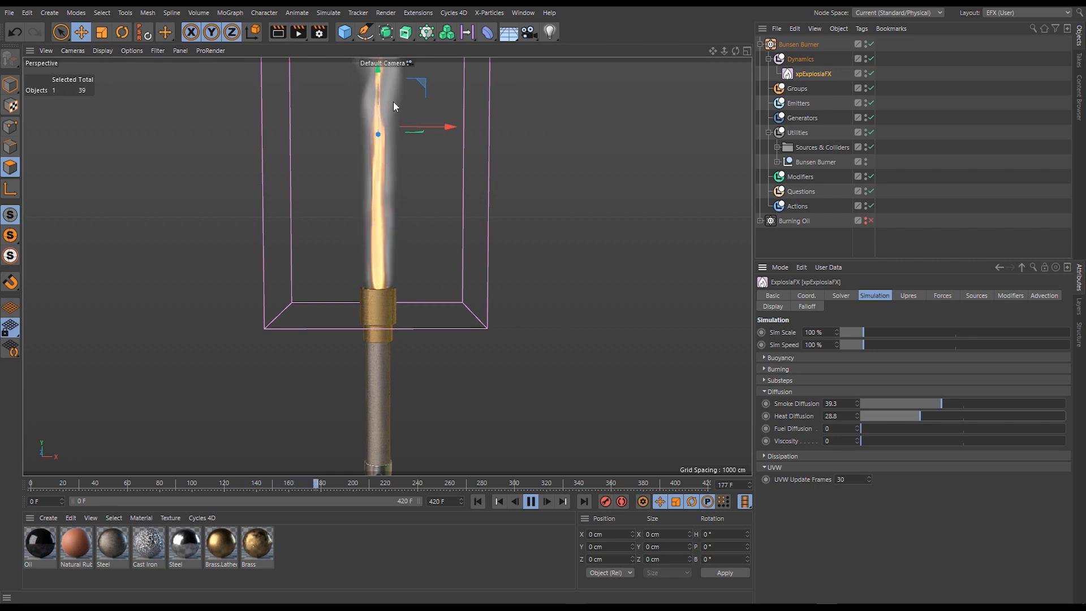
pyautogui.keyDown('alt'); pyautogui.moveTo(388, 297); pyautogui.dragTo(375, 385, button='middle'); pyautogui.keyUp('alt')
pyautogui.scroll(1, 374, 374)
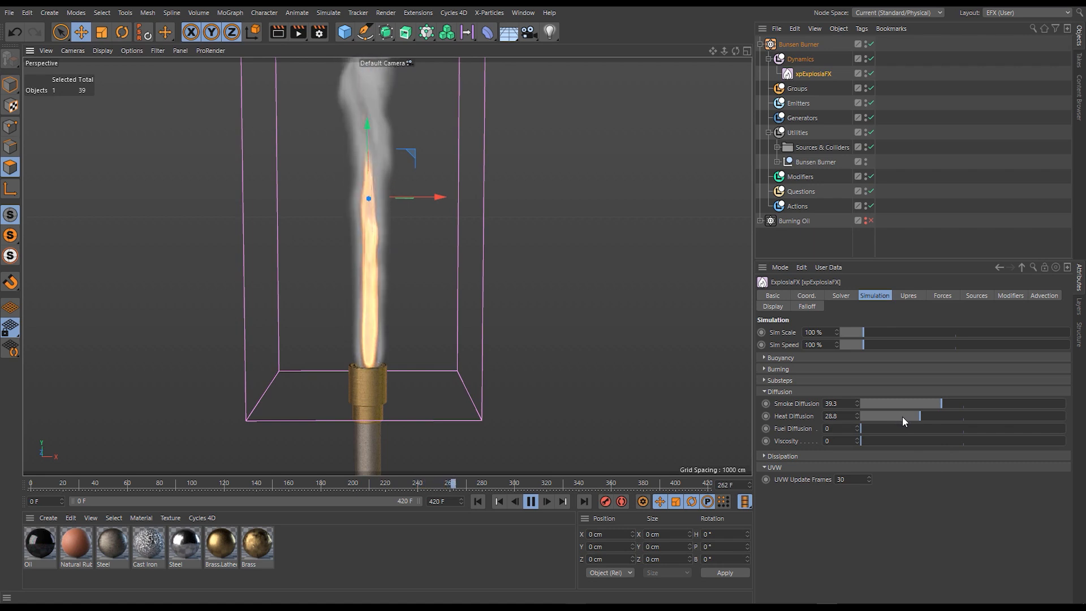
# - Reset Smoke and Heat Diffusion to 0 and replay the flame from the start with Viscosity at 100
pyautogui.moveTo(902, 416); pyautogui.dragTo(859, 407)
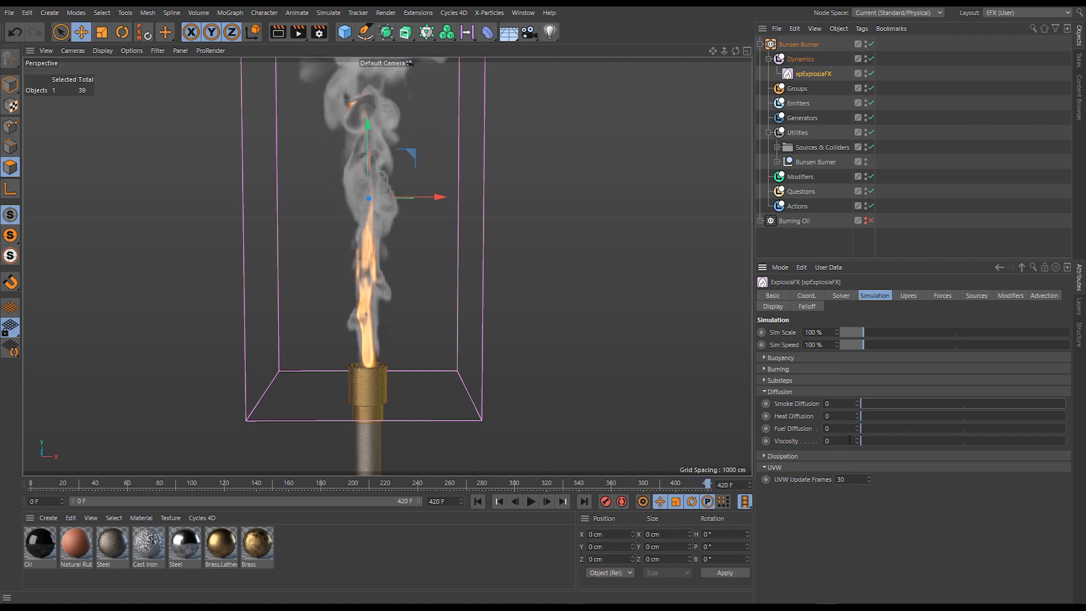
pyautogui.click(478, 502)
pyautogui.moveTo(877, 441); pyautogui.dragTo(1065, 441)
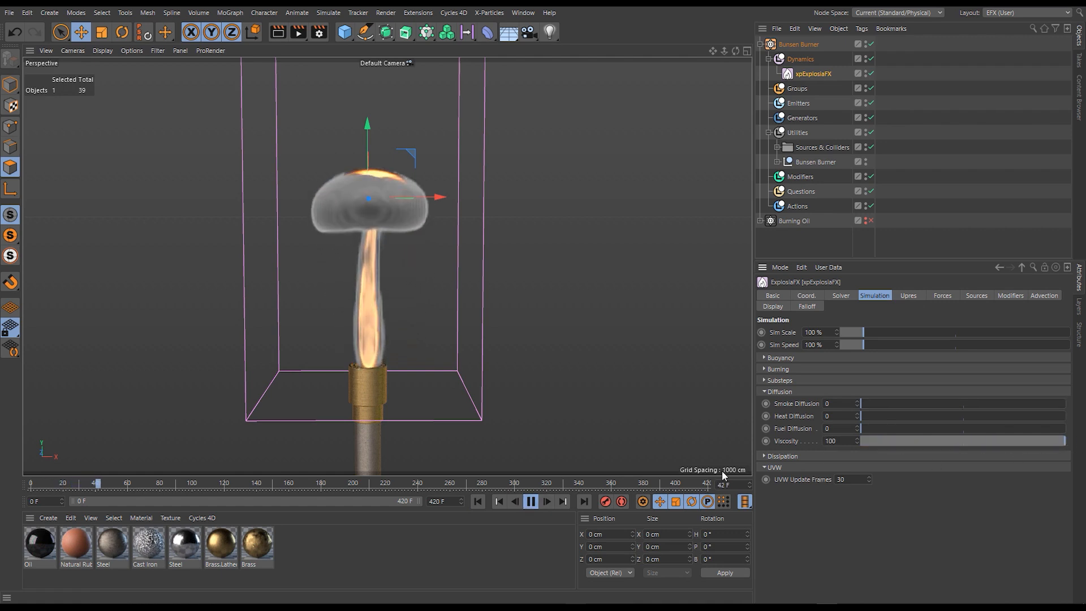
pyautogui.click(480, 502)
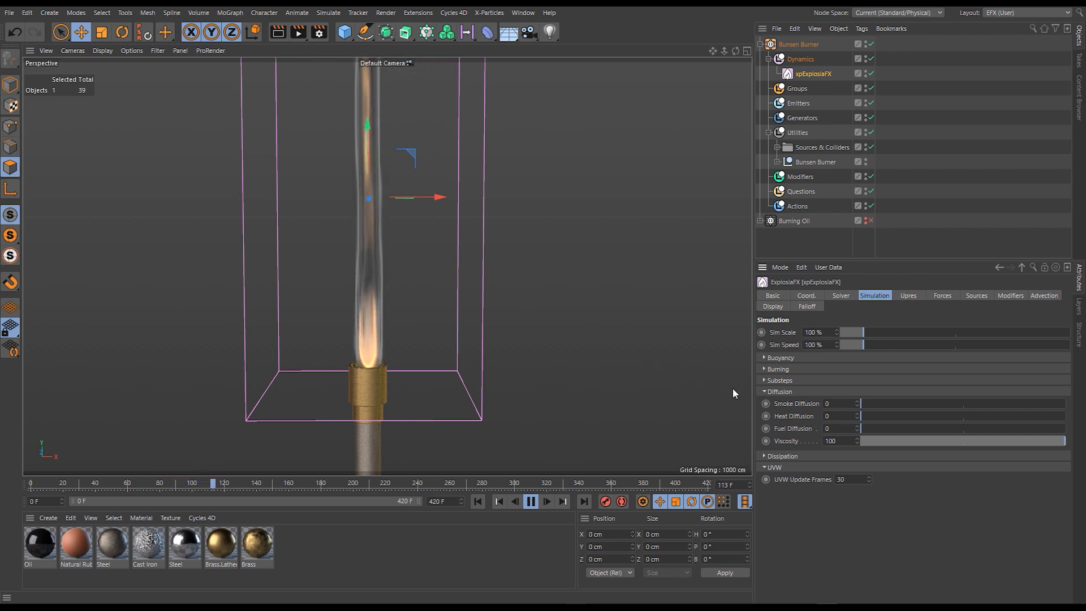
# - Test the flame with Viscosity at 500 and at 5000, restarting the simulation for each value
pyautogui.click(840, 437)
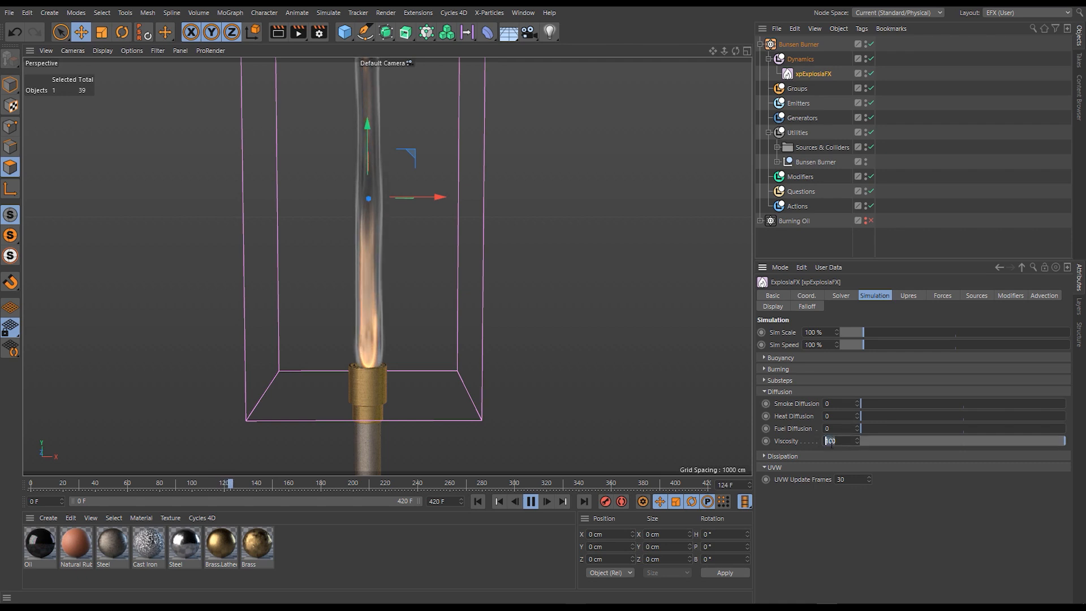
pyautogui.click(476, 502)
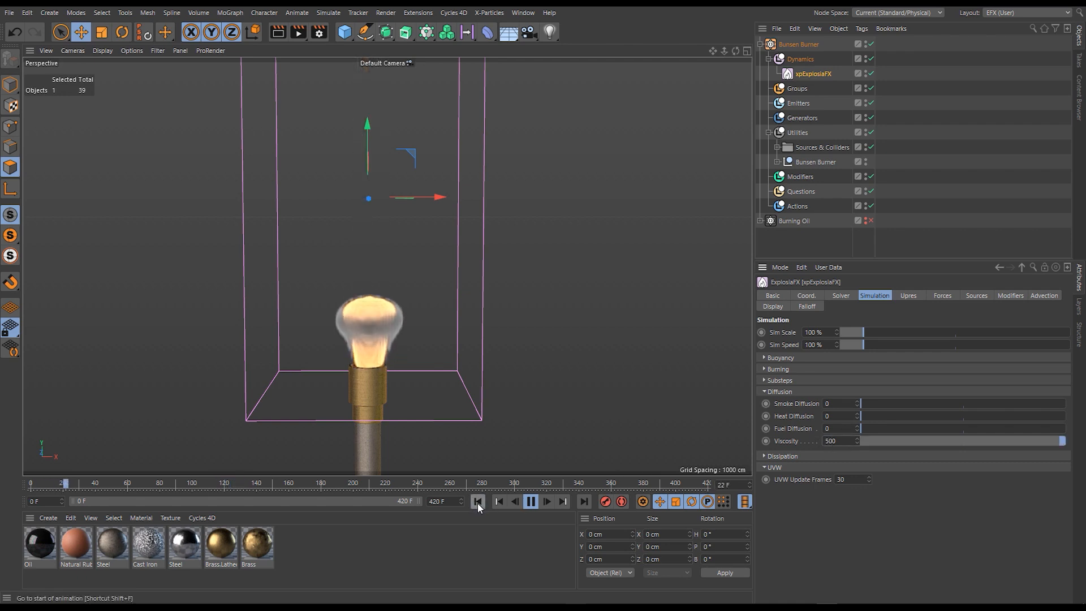
pyautogui.click(839, 441)
pyautogui.write('0')
pyautogui.click(478, 501)
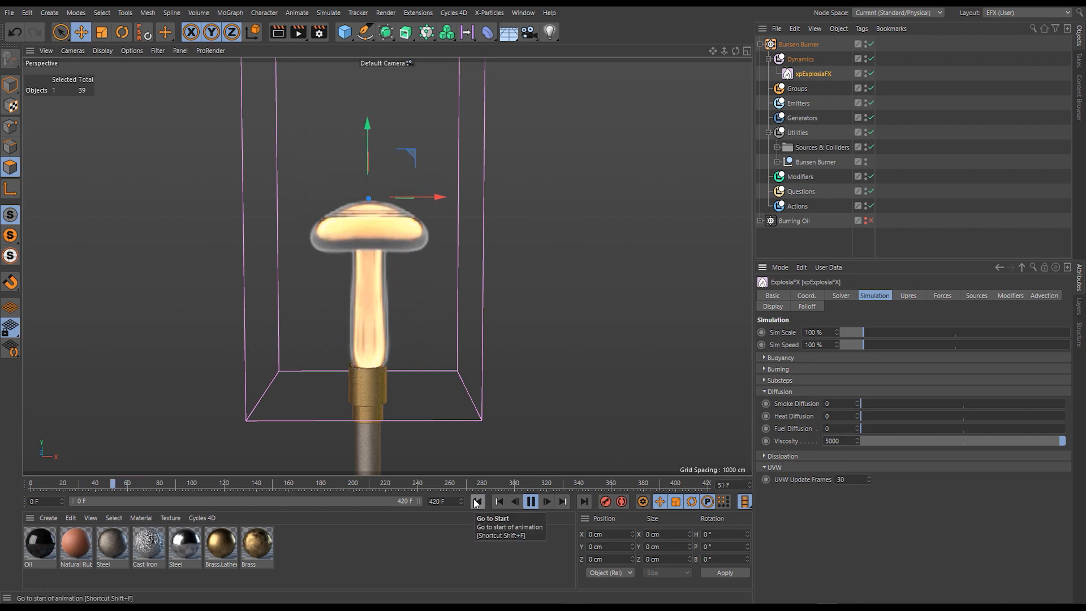
# - Return Viscosity to 0, collapse the Diffusion settings and restart the simulation
pyautogui.moveTo(840, 442); pyautogui.dragTo(796, 479)
pyautogui.write('0')
pyautogui.press('Return')
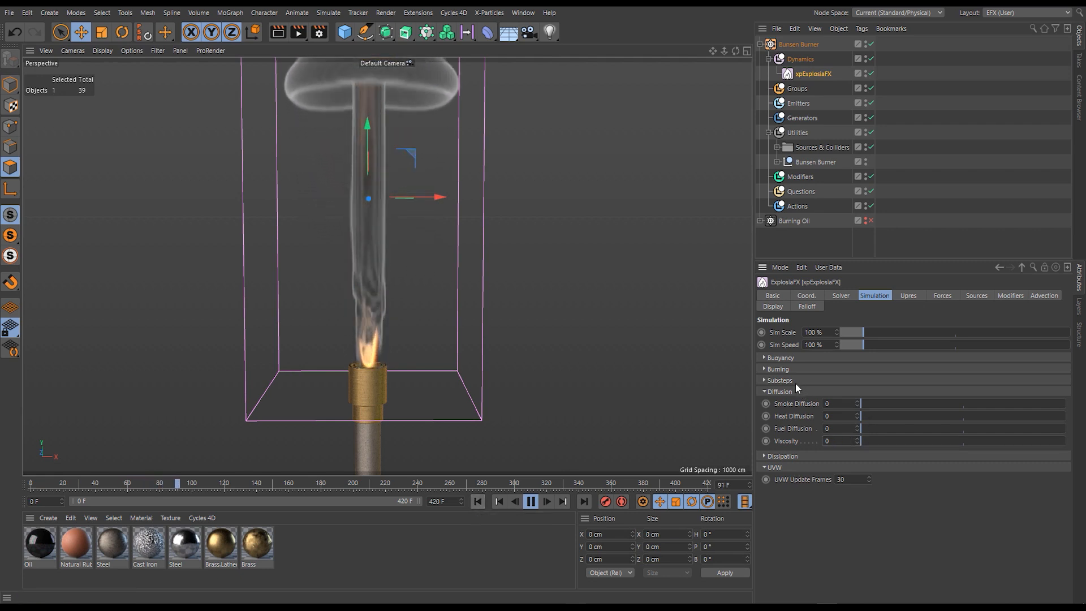
pyautogui.click(799, 391)
pyautogui.click(477, 501)
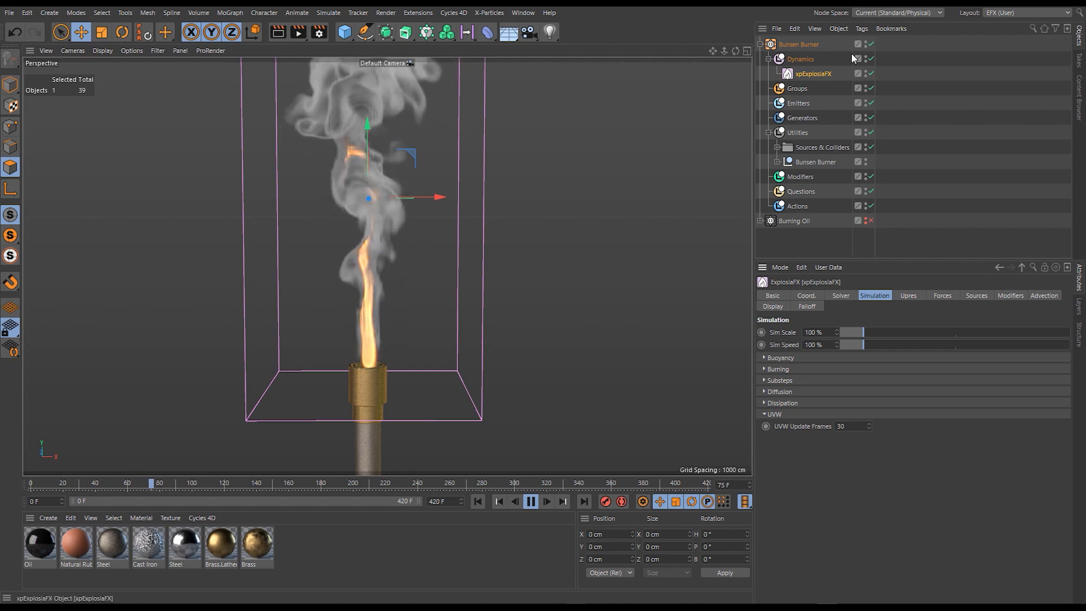
# - Open the Dissipation settings, raise Smoke Dissipation through 0.14 and 0.5 to 0.7, and replay the simulation from the start
pyautogui.click(792, 403)
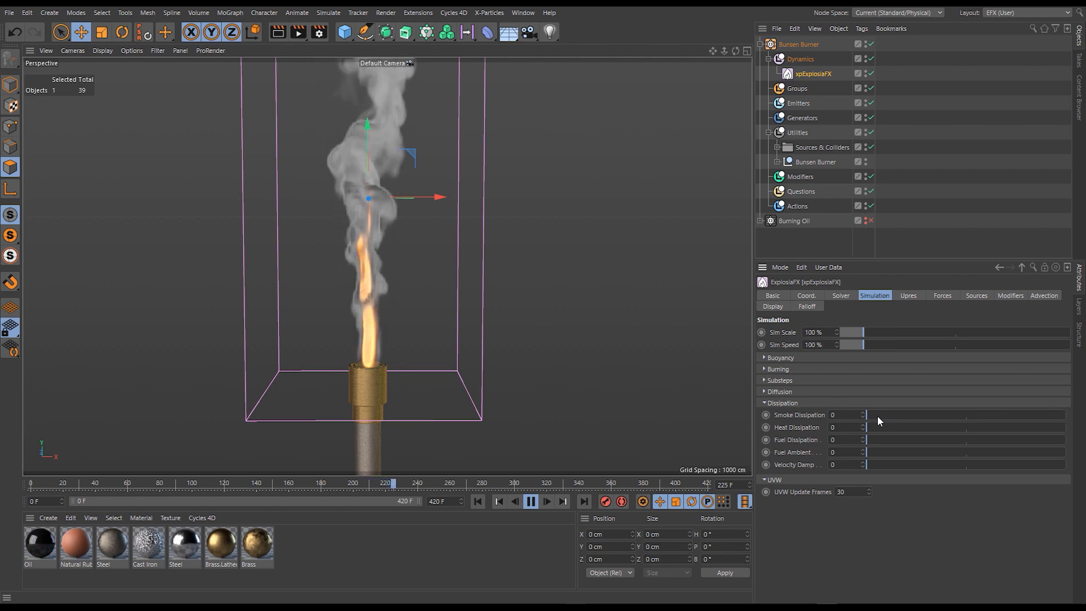
pyautogui.moveTo(871, 415); pyautogui.dragTo(895, 418)
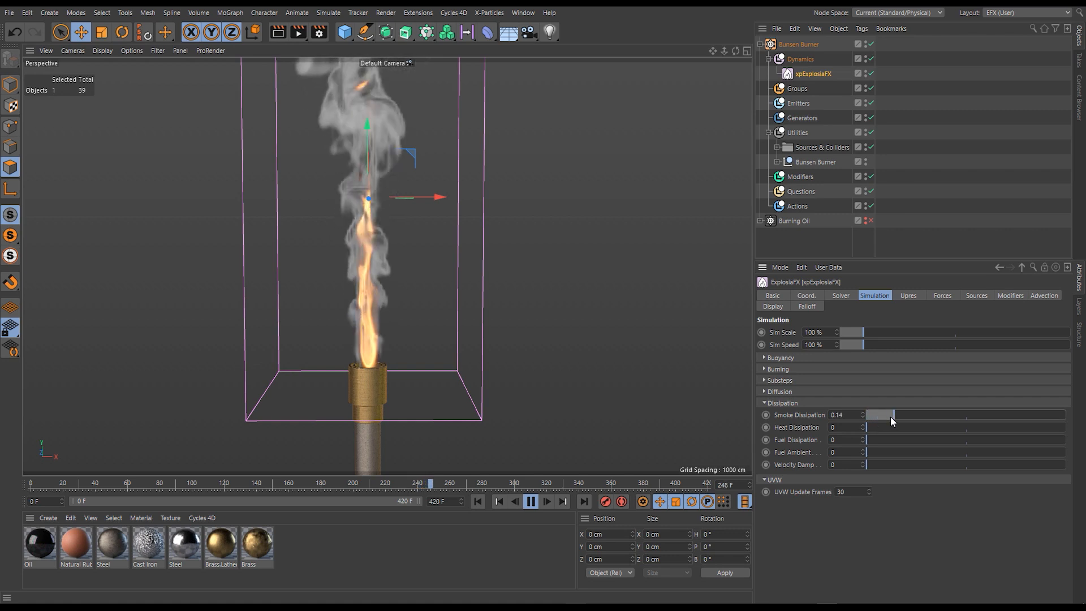
pyautogui.moveTo(959, 419); pyautogui.dragTo(966, 415)
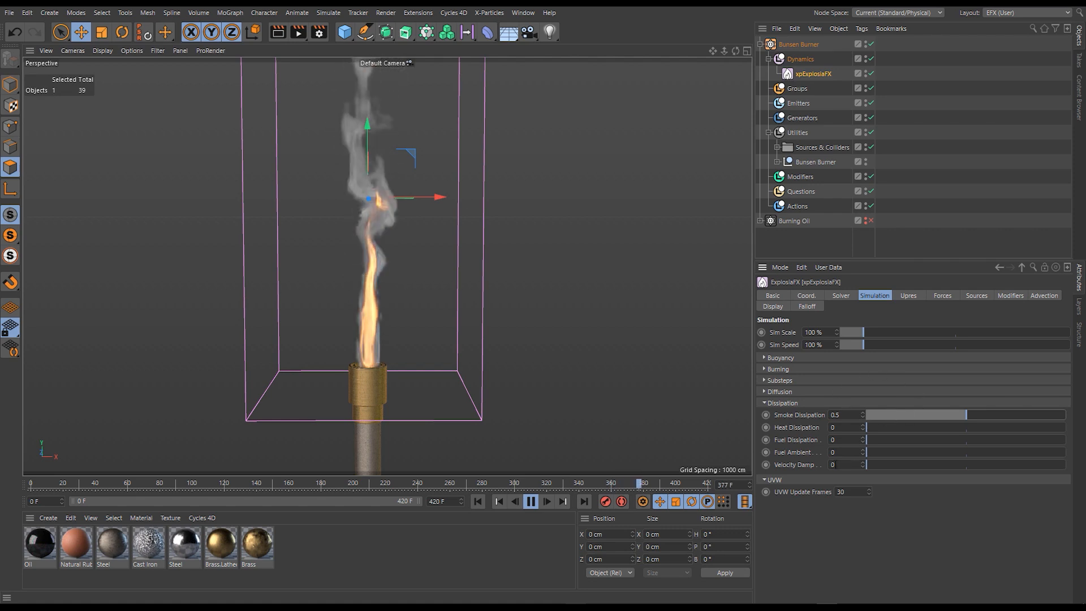
pyautogui.moveTo(967, 414); pyautogui.dragTo(1006, 415)
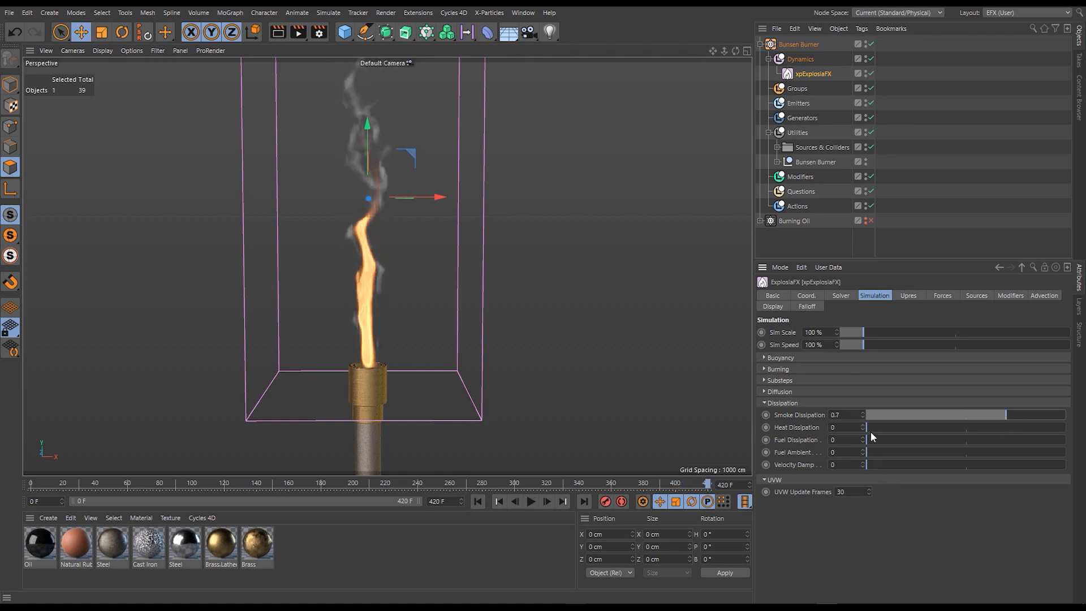
pyautogui.click(478, 501)
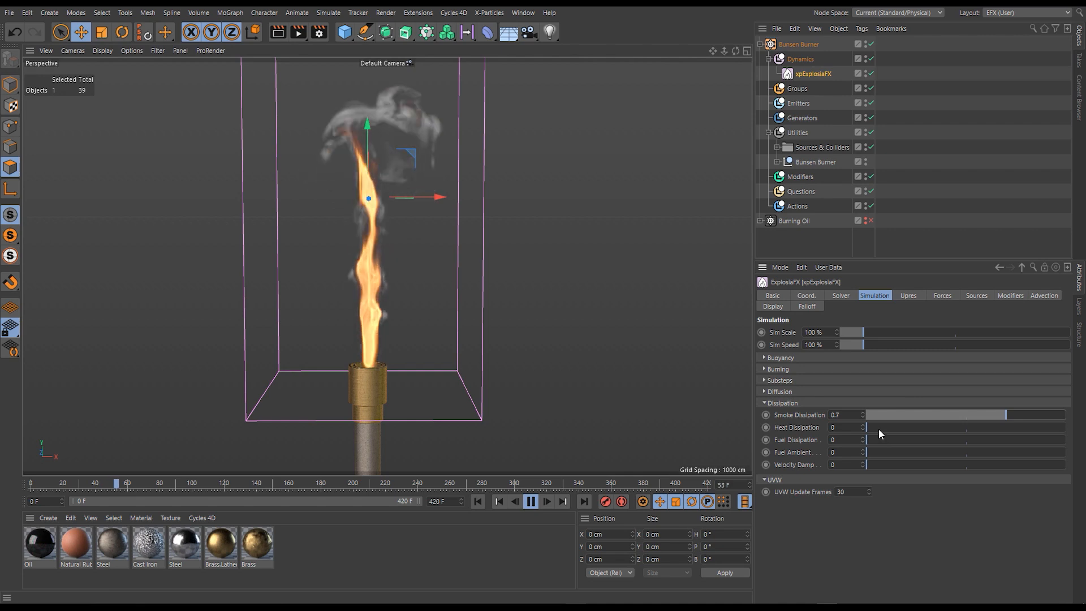
# - Try Heat Dissipation at 0.79, 0.51 and 1 on the running flame, and restart the simulation
pyautogui.moveTo(878, 426); pyautogui.dragTo(1060, 429)
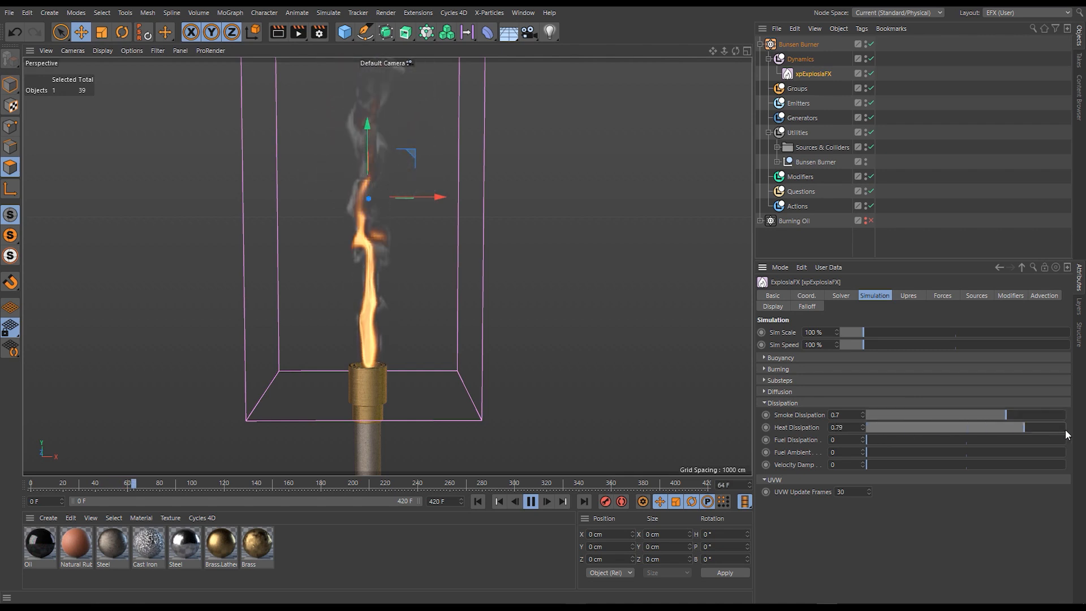
pyautogui.click(923, 438)
pyautogui.click(964, 428)
pyautogui.click(968, 429)
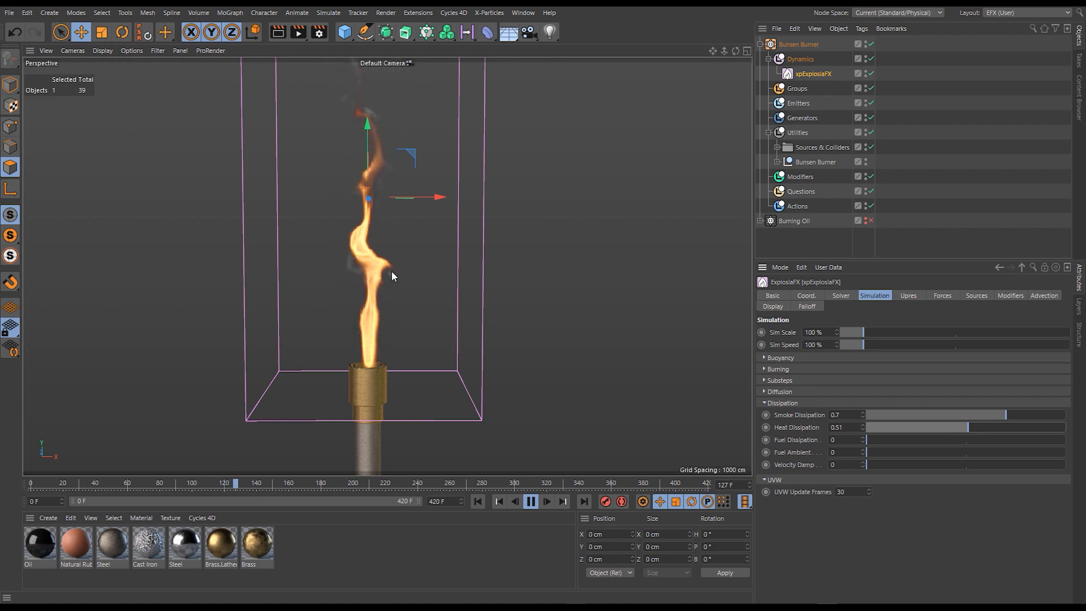
pyautogui.moveTo(966, 426); pyautogui.dragTo(1066, 428)
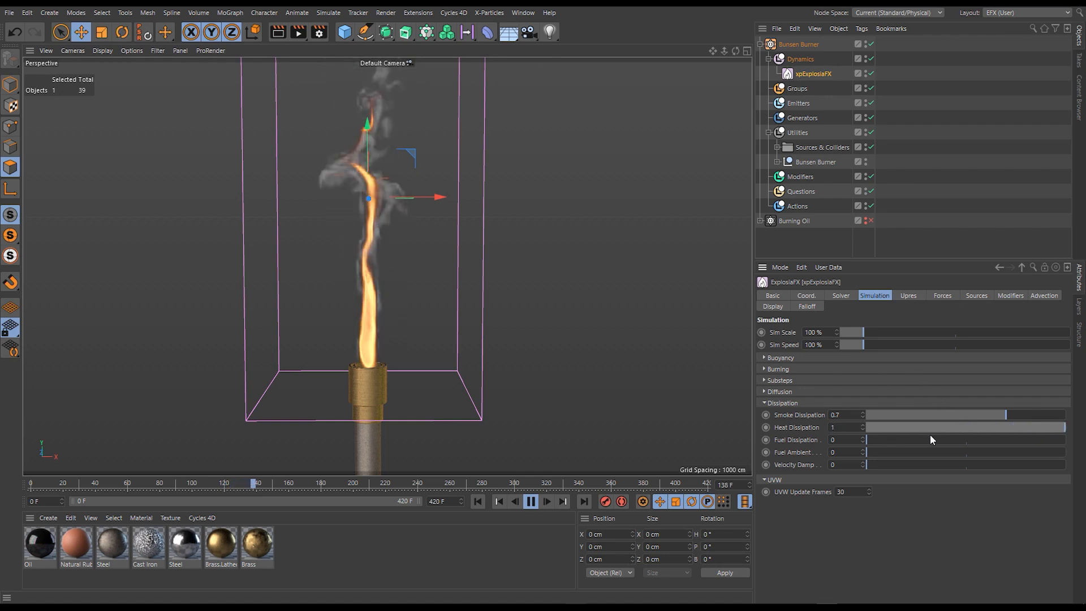
pyautogui.click(476, 502)
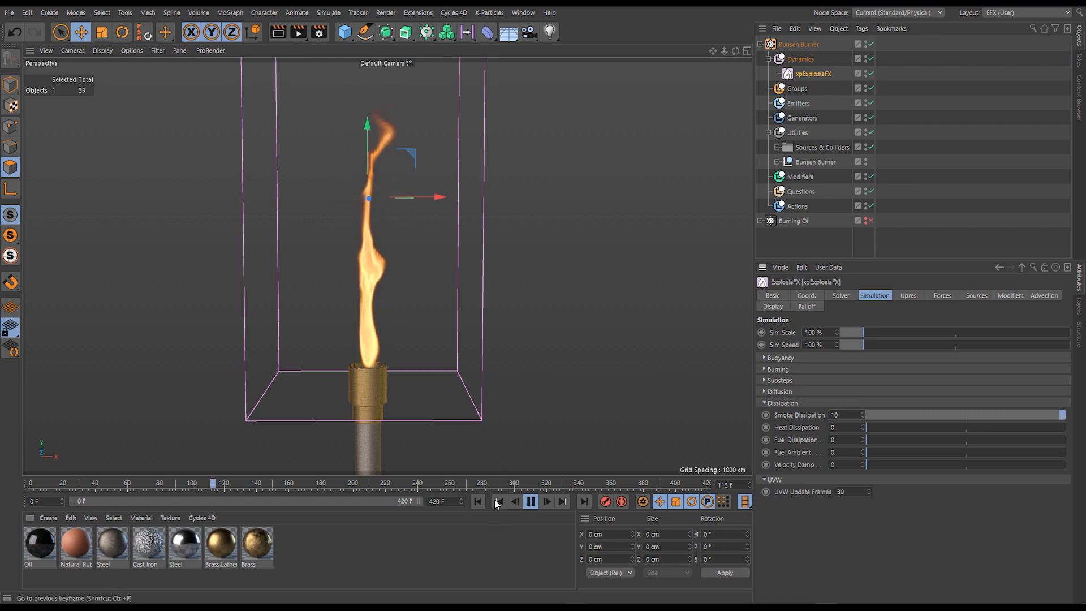
# - Try a Smoke Dissipation of 5 on the running flame, and set it back to 1
pyautogui.doubleClick(836, 418)
pyautogui.write('5')
pyautogui.press('Return')
pyautogui.doubleClick(835, 416)
pyautogui.write('1')
pyautogui.press('Return')
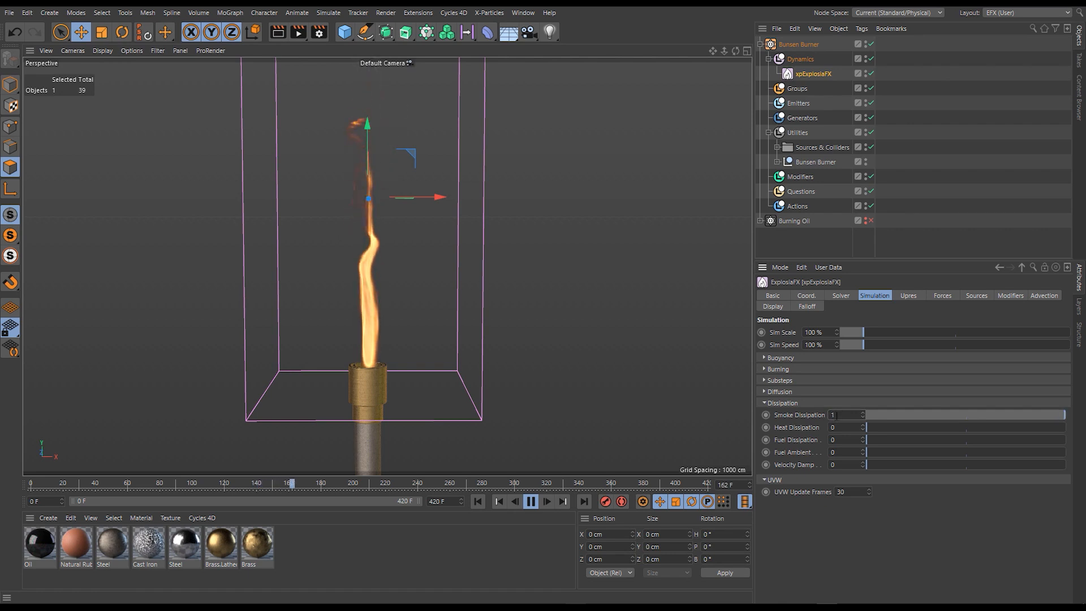
# - Test stronger smoke removal with Smoke Dissipation at 1.5 and at 10
pyautogui.doubleClick(834, 416)
pyautogui.write('1.5')
pyautogui.press('Return')
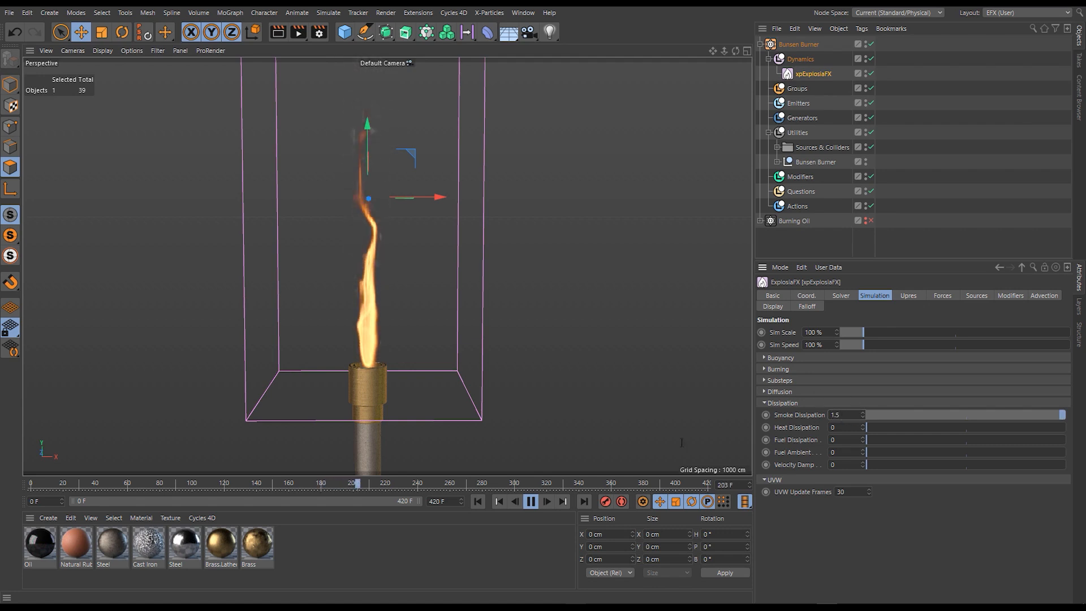
pyautogui.doubleClick(839, 415)
pyautogui.write('10')
pyautogui.press('Return')
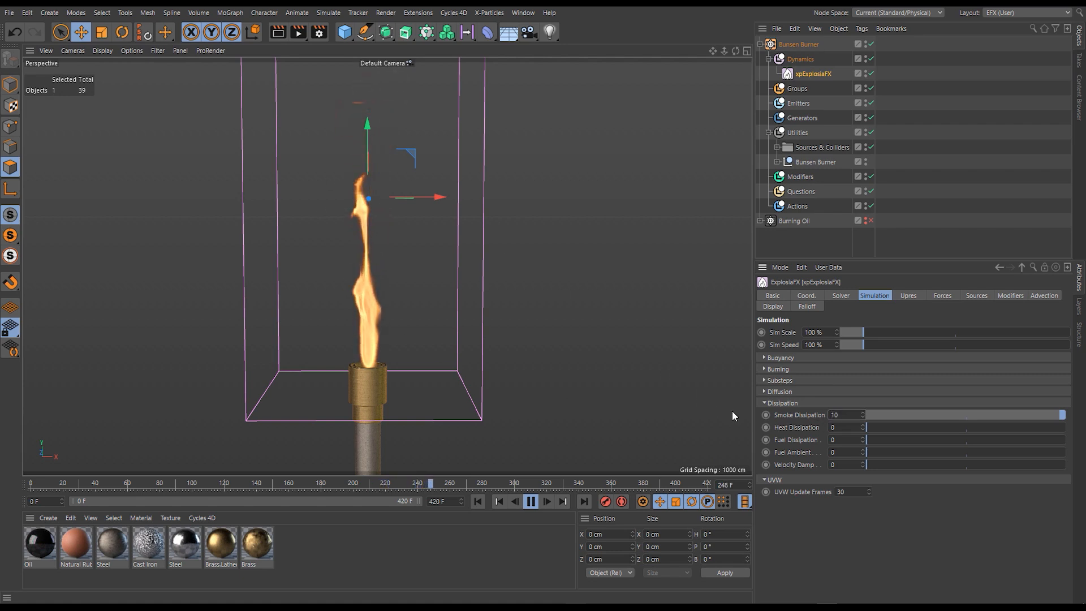
# - Reset Smoke Dissipation to 0
pyautogui.doubleClick(836, 415)
pyautogui.write('0')
pyautogui.press('Return')
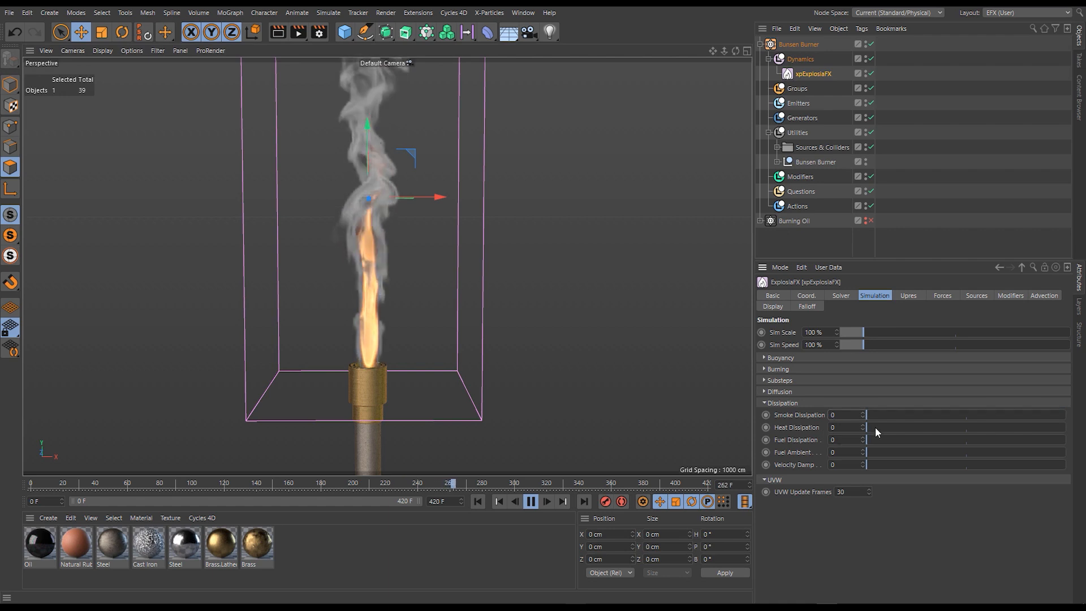
# - Test Fuel Dissipation at 0.78 and at 0.99, restarting the simulation for each value
pyautogui.moveTo(876, 439); pyautogui.dragTo(1021, 441)
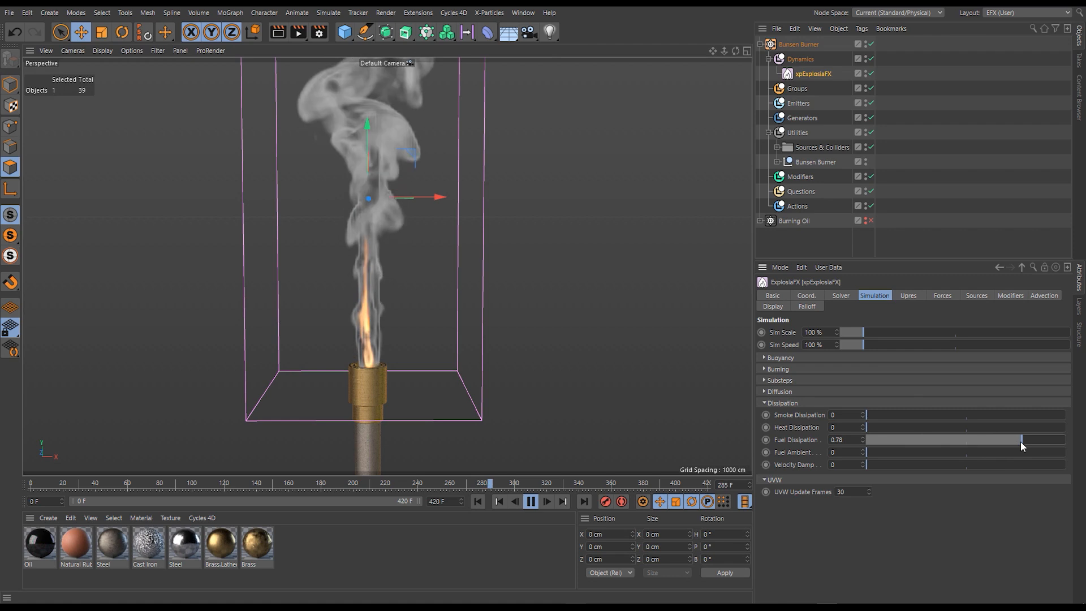
pyautogui.click(477, 502)
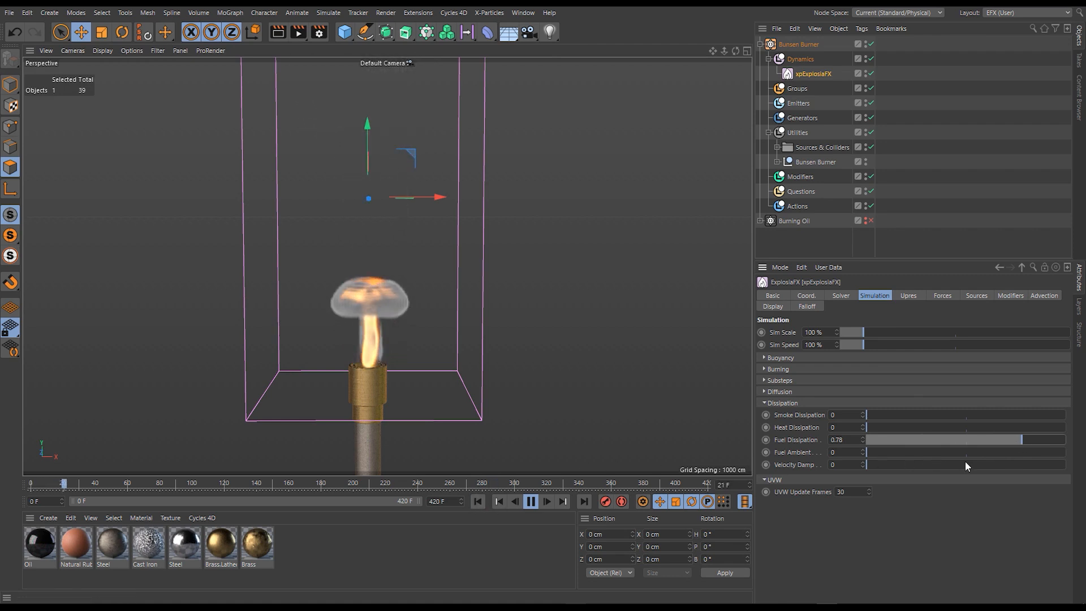
pyautogui.moveTo(1042, 439); pyautogui.dragTo(1061, 442)
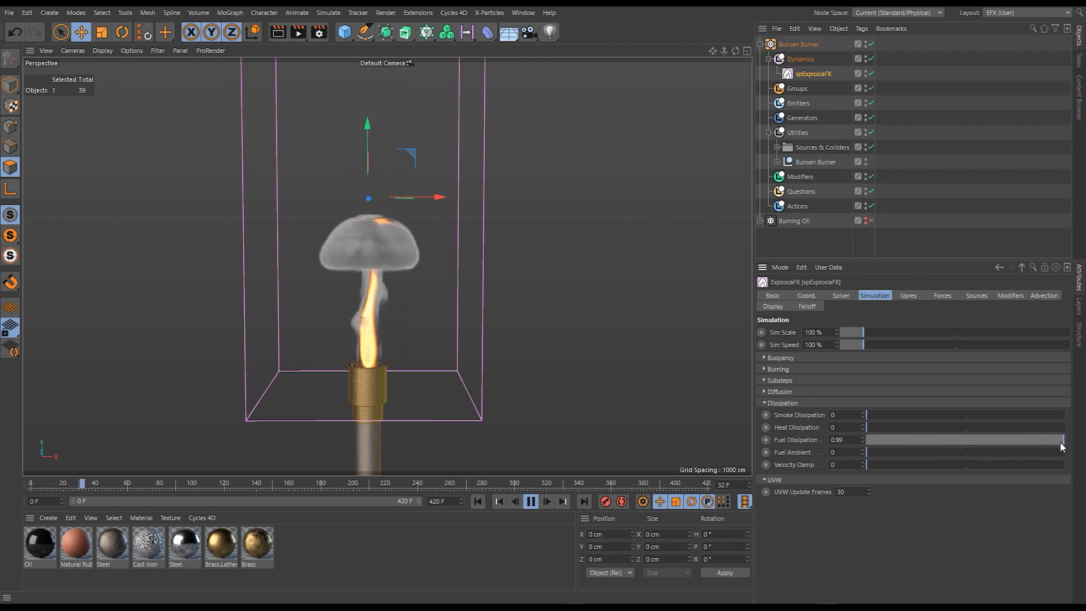
pyautogui.click(478, 502)
# - Test Fuel Dissipation at 10, restarting the simulation from the first frame
pyautogui.moveTo(850, 442); pyautogui.dragTo(797, 445)
pyautogui.write('10')
pyautogui.press('Return')
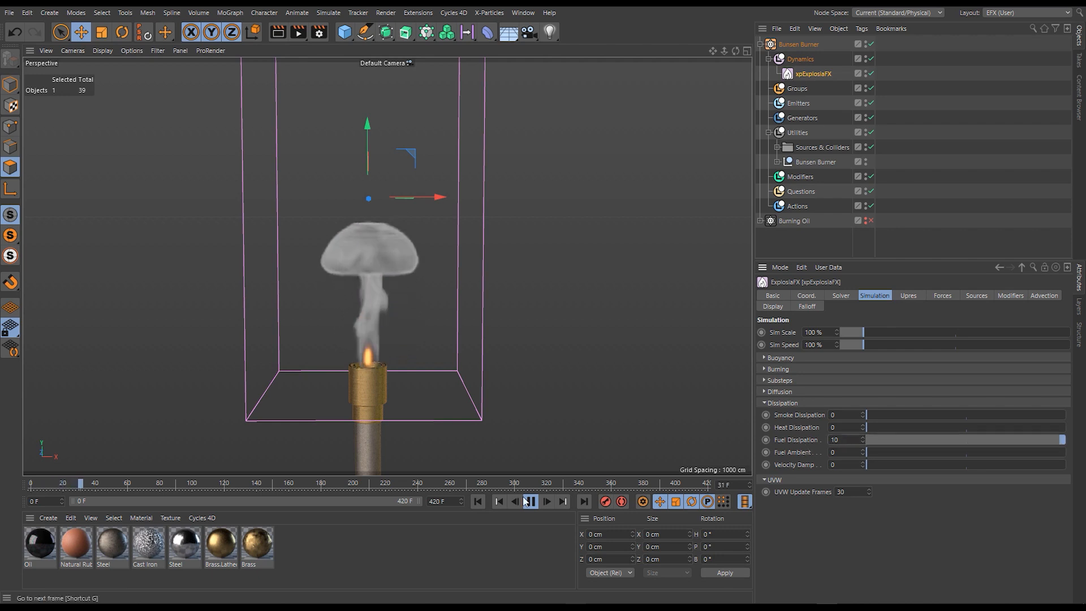
pyautogui.click(477, 502)
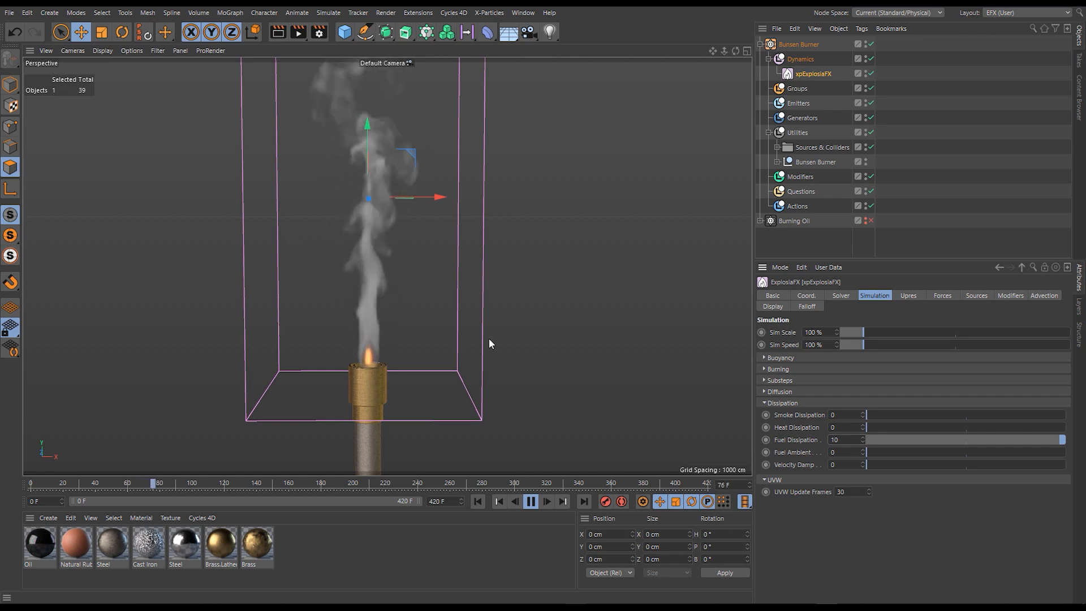
# - Reset Fuel Dissipation to 0, and return the stopped simulation to the first frame
pyautogui.doubleClick(840, 440)
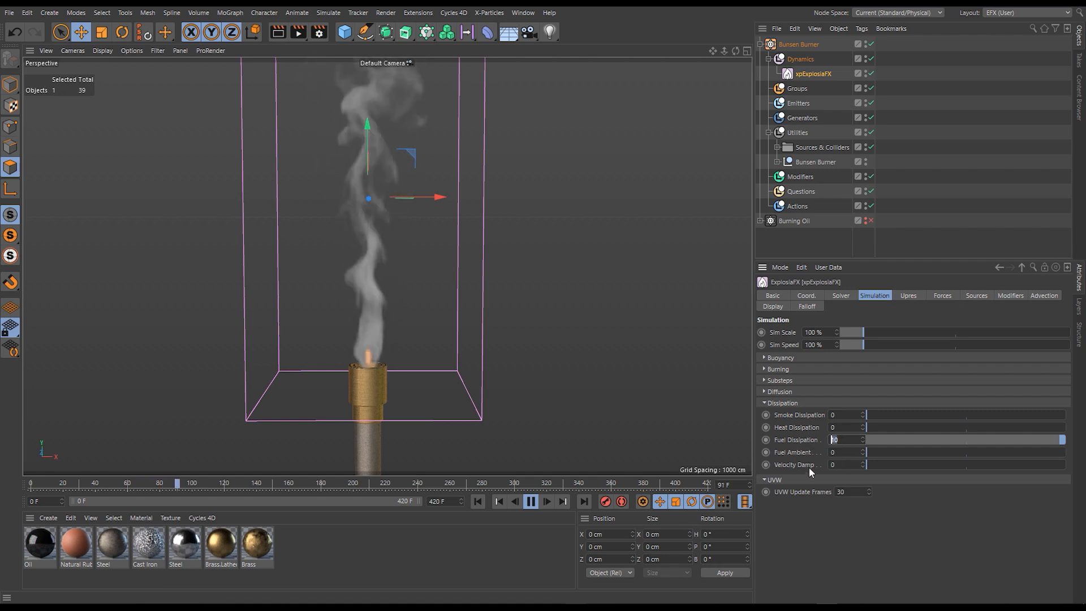
pyautogui.write('0')
pyautogui.press('Return')
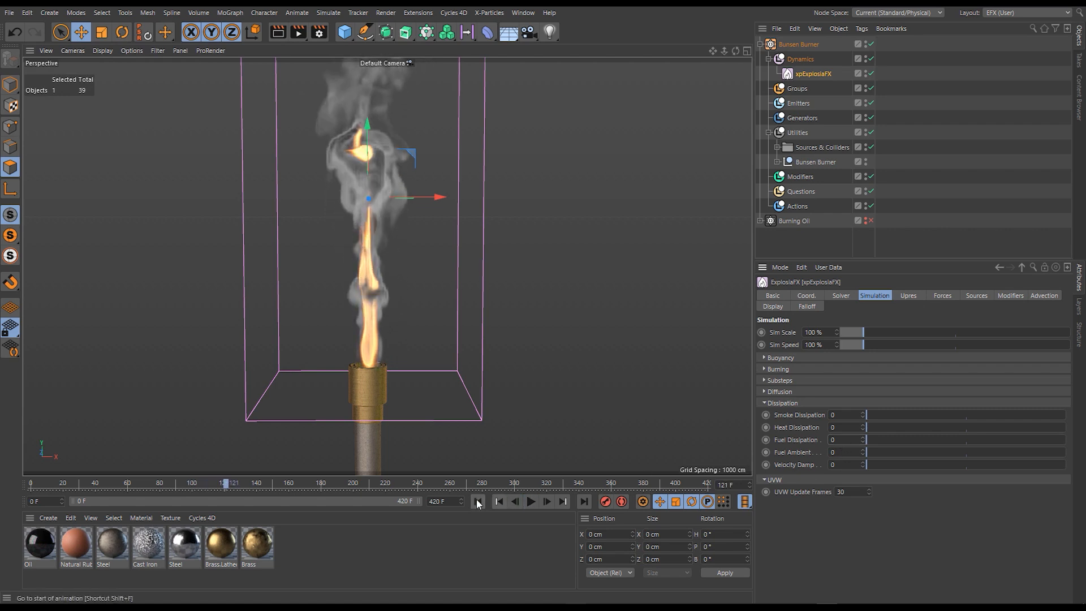
pyautogui.click(477, 502)
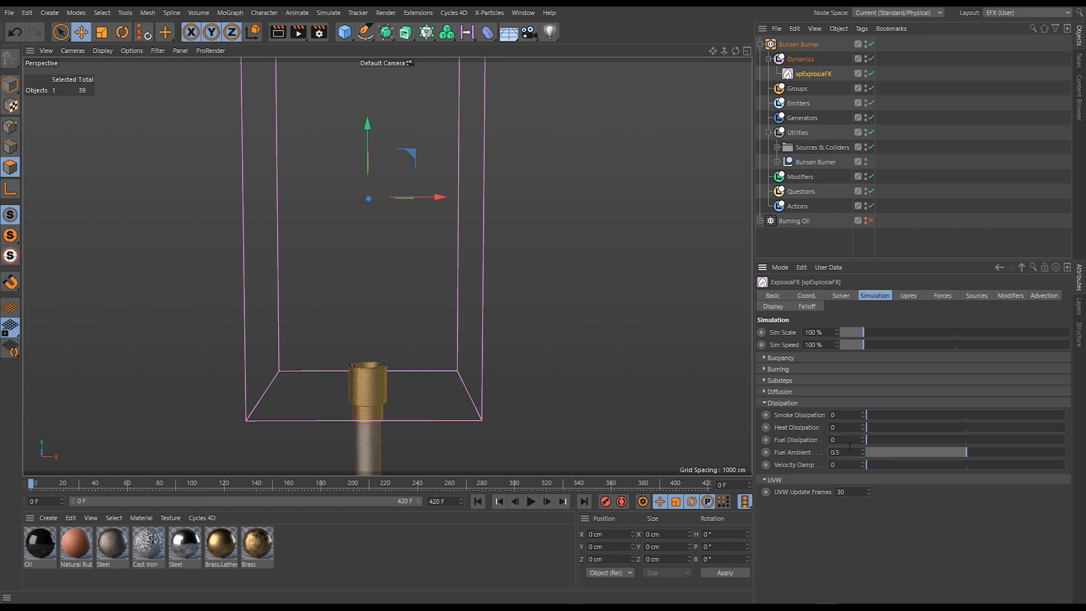
# - With Fuel Ambient at 0.5, test Fuel Dissipation at 1, 10 and 5 on the flame
pyautogui.write('1')
pyautogui.press('Return')
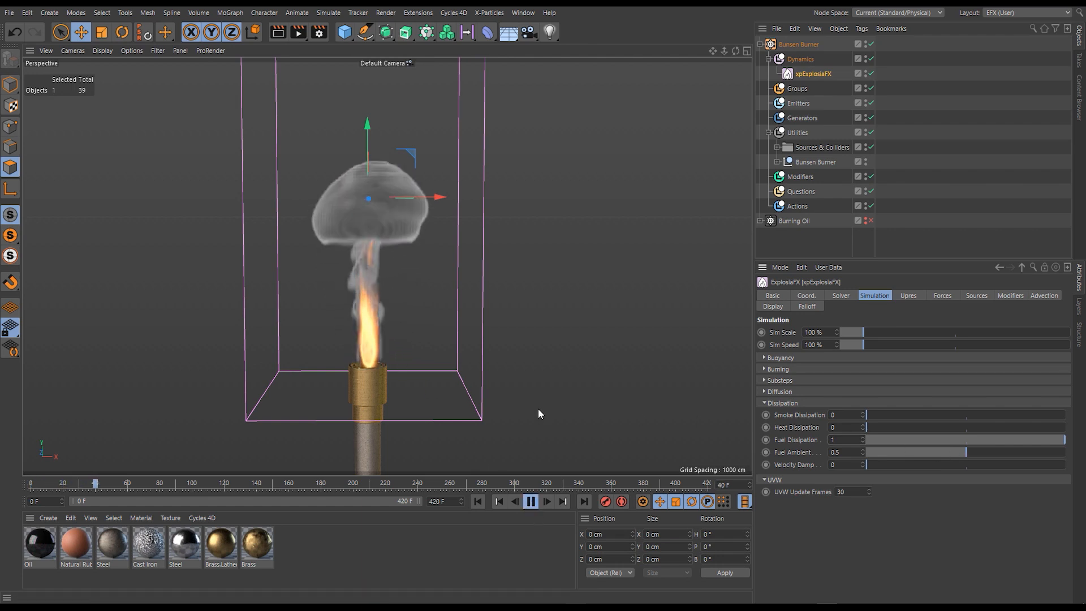
pyautogui.moveTo(851, 439); pyautogui.dragTo(812, 453)
pyautogui.write('10')
pyautogui.press('Return')
pyautogui.write('5')
pyautogui.press('Return')
# - Raise Fuel Ambient to 0.8 and Smoke Dissipation to 1 on the running flame
pyautogui.write('0.8')
pyautogui.press('Return')
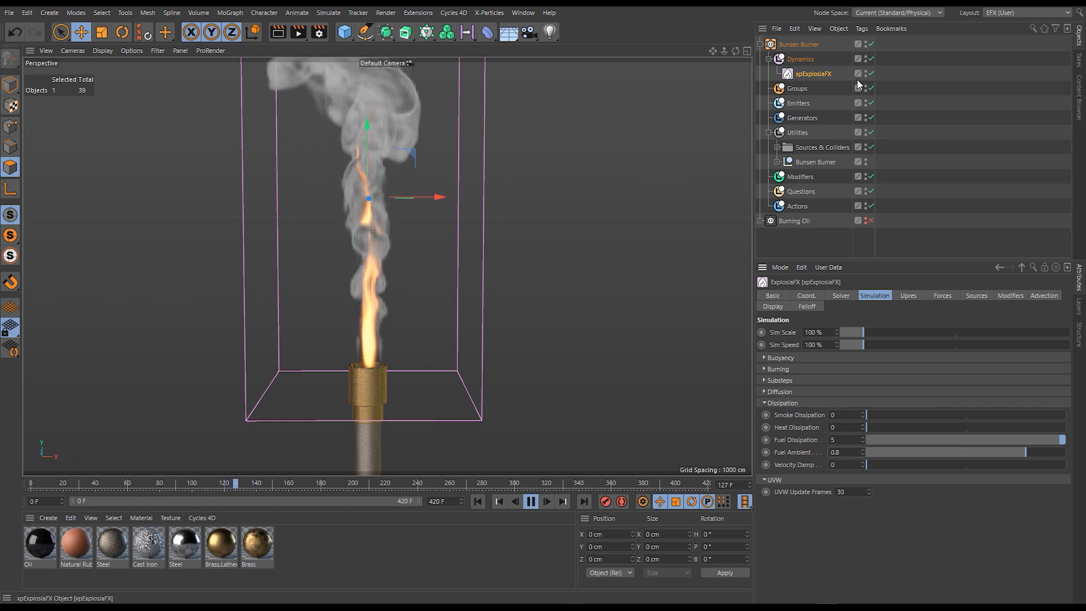
pyautogui.moveTo(874, 416); pyautogui.dragTo(1065, 415)
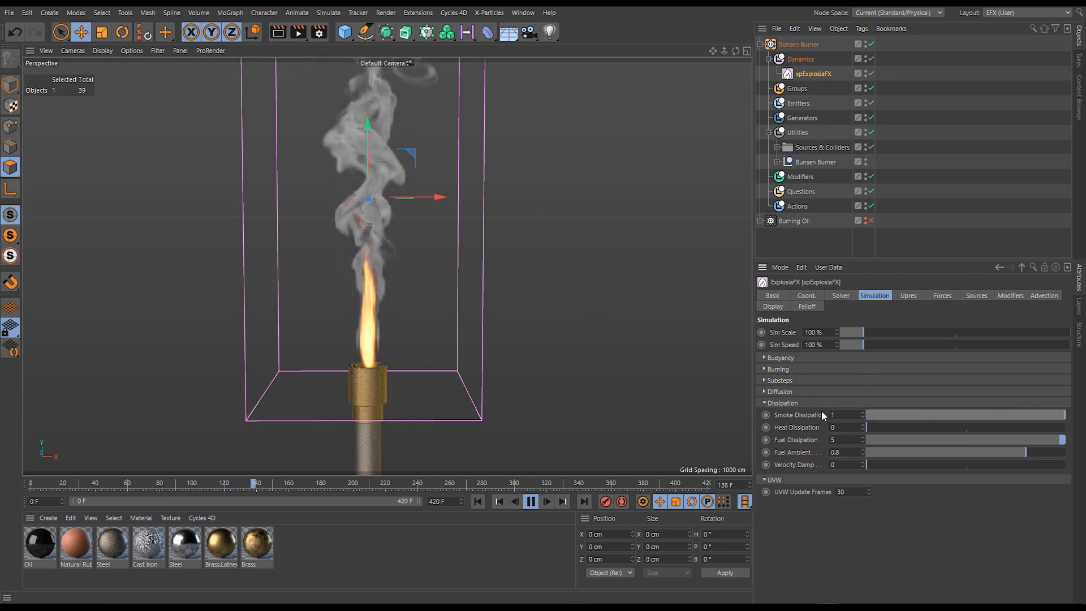
pyautogui.click(846, 416)
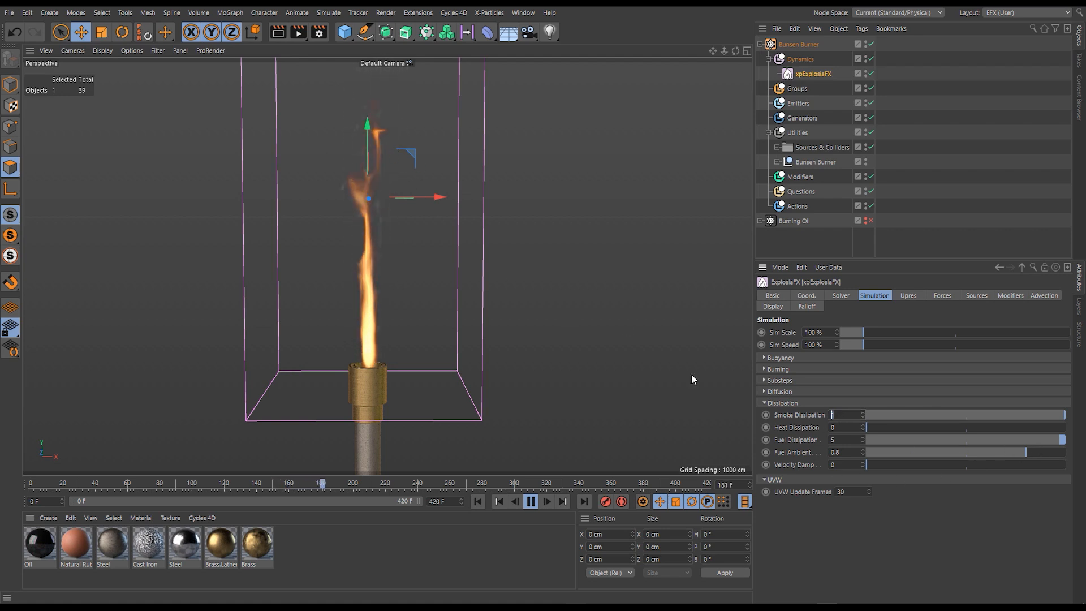
# - Try lowering Fuel Ambient to 0.09, bring it back up to 0.8, and pause the playback
pyautogui.moveTo(1020, 454); pyautogui.dragTo(885, 451)
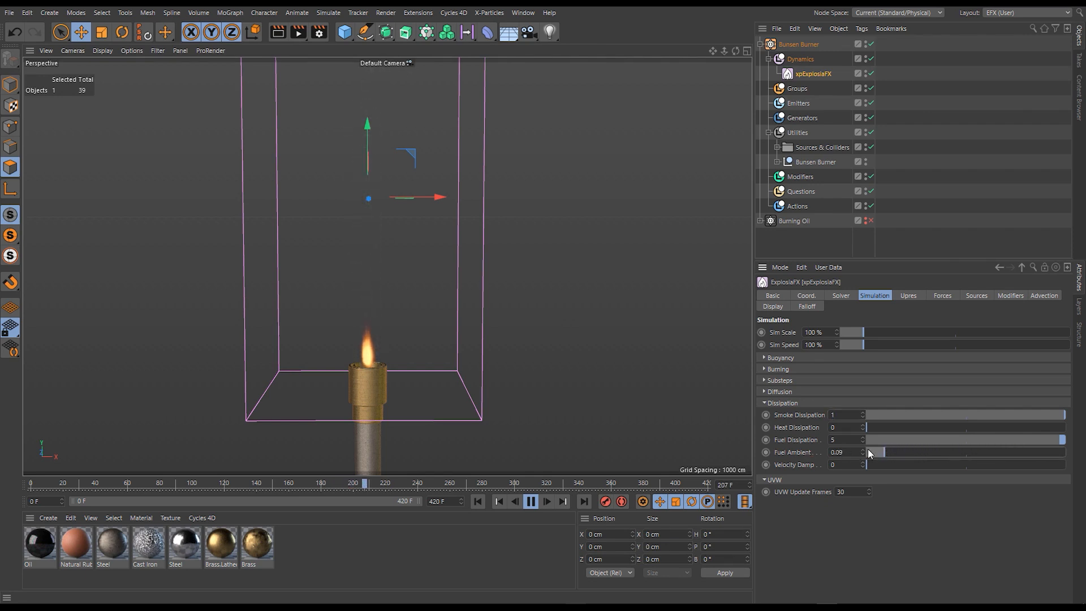
pyautogui.click(887, 453)
pyautogui.moveTo(964, 456); pyautogui.dragTo(966, 456)
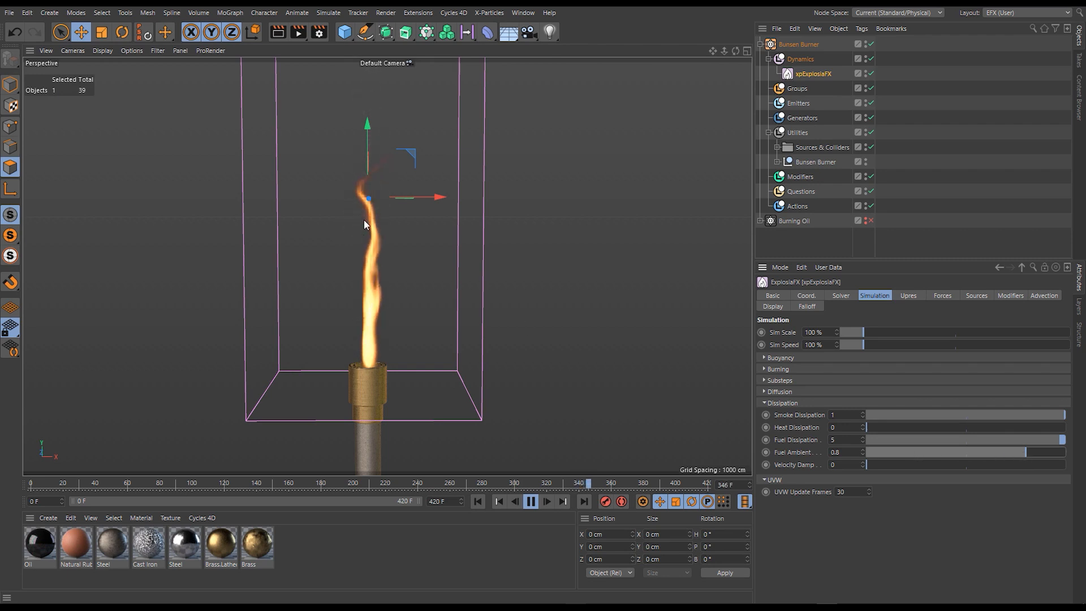
pyautogui.click(531, 502)
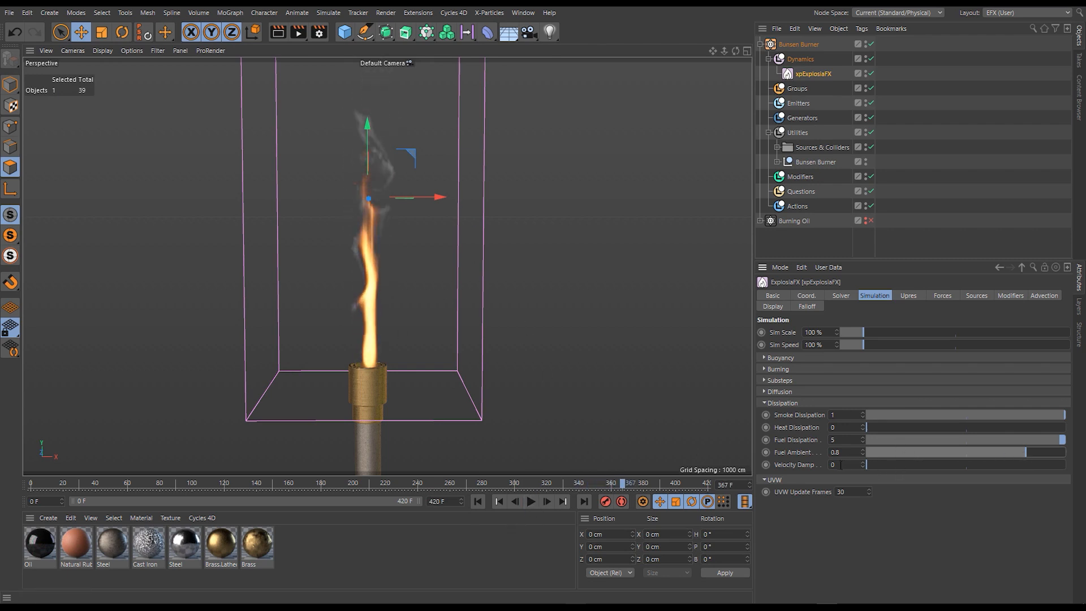
# - Reset Fuel Ambient, Fuel Dissipation and Smoke Dissipation to 0
pyautogui.doubleClick(843, 452)
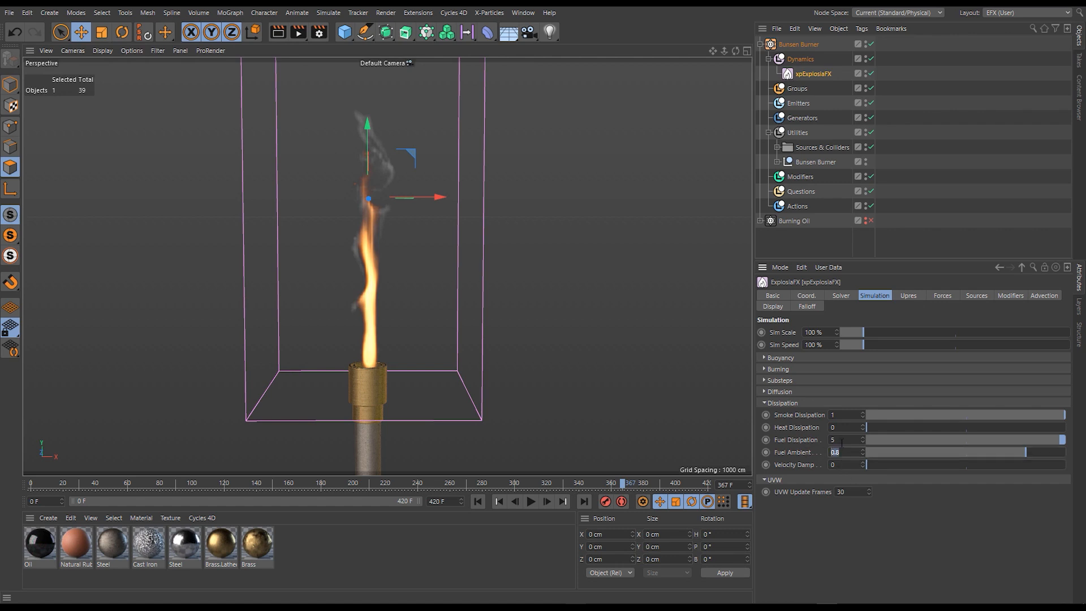
pyautogui.press('Return')
pyautogui.moveTo(841, 416); pyautogui.dragTo(819, 417)
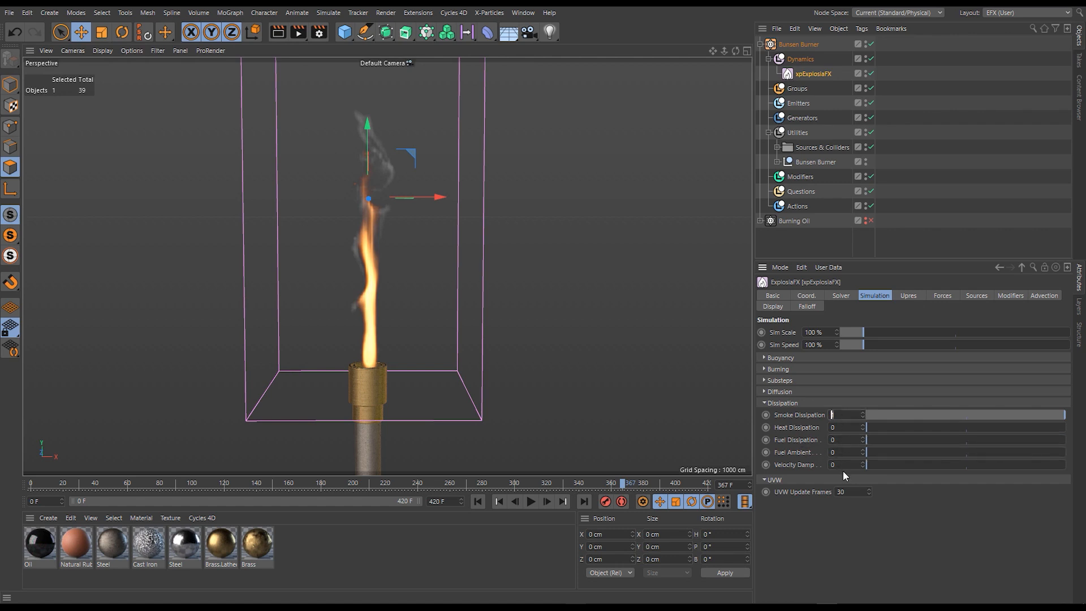
pyautogui.write('0')
pyautogui.press('Return')
# - Set the velocity damping to 10 and run the simulation again from the start
pyautogui.doubleClick(837, 465)
pyautogui.write('10')
pyautogui.press('Return')
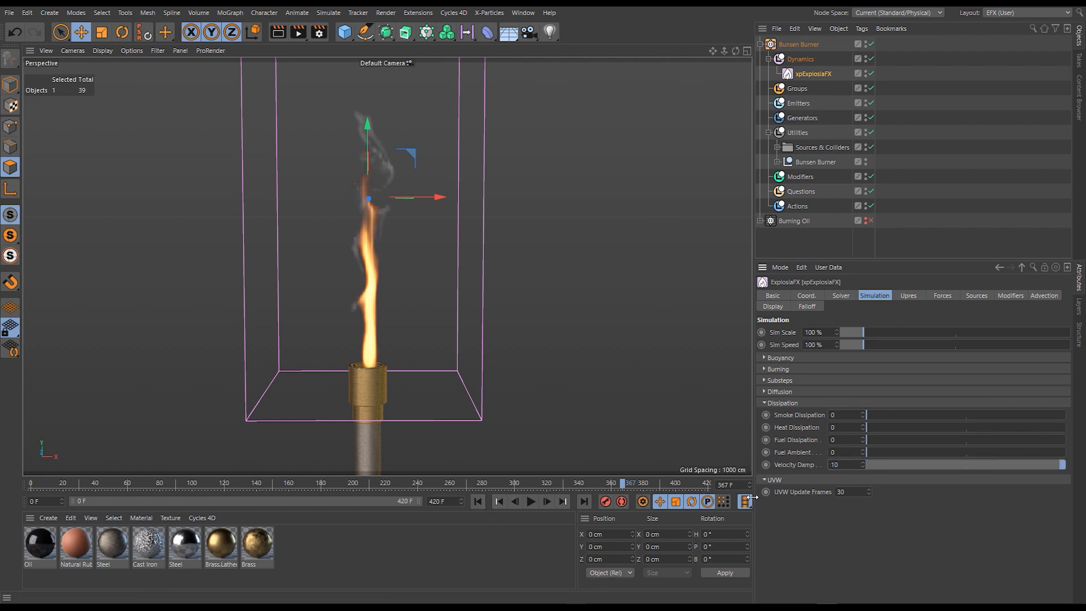
pyautogui.click(495, 501)
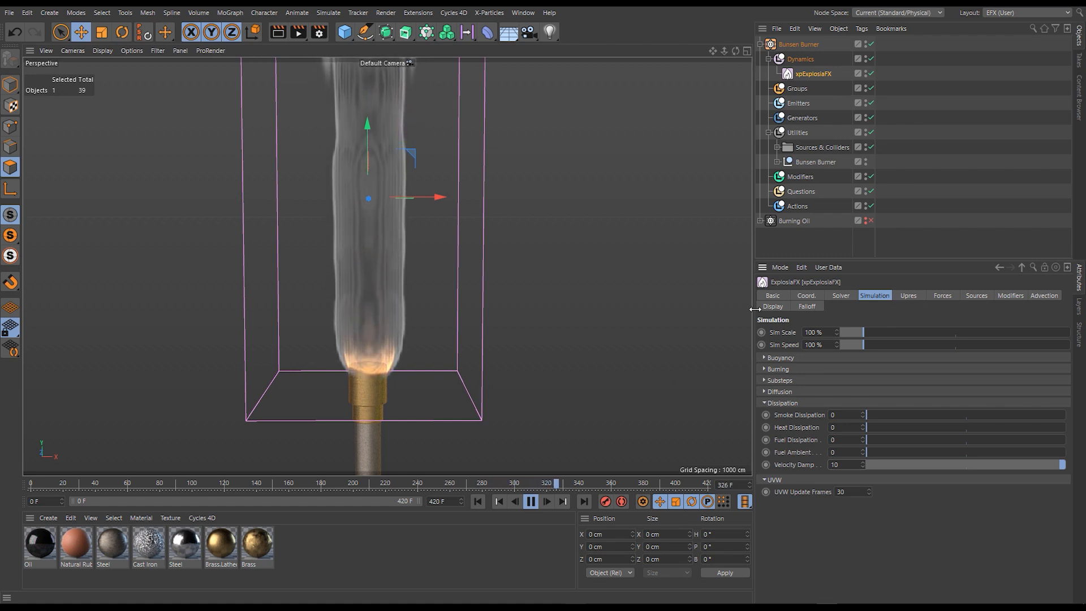
# - Switch the ExplosiaFX viewport display from Fuel + Smoke to Speed
pyautogui.click(773, 306)
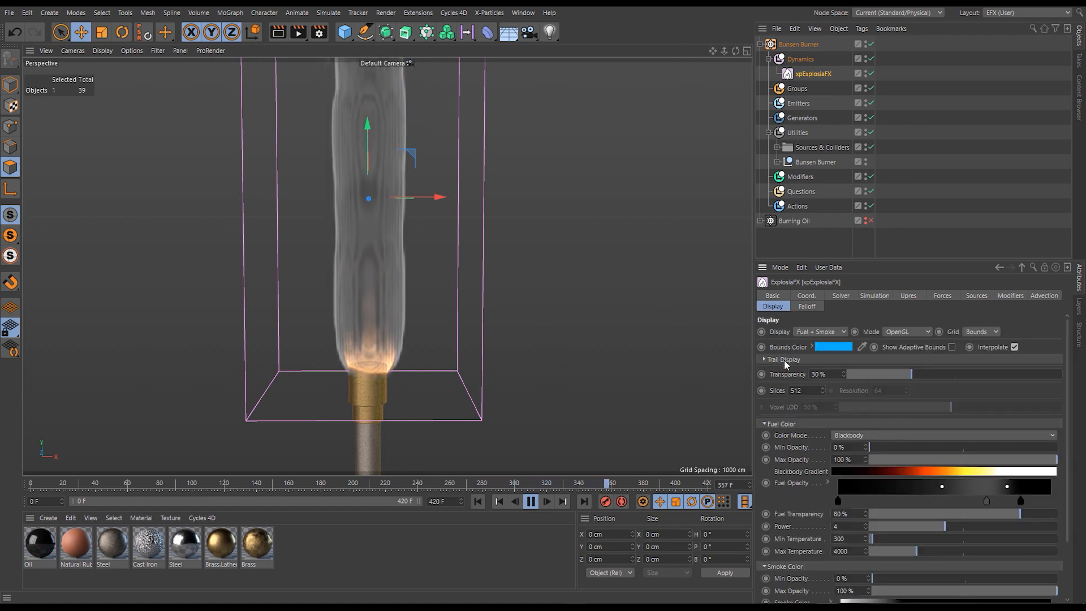
pyautogui.click(832, 332)
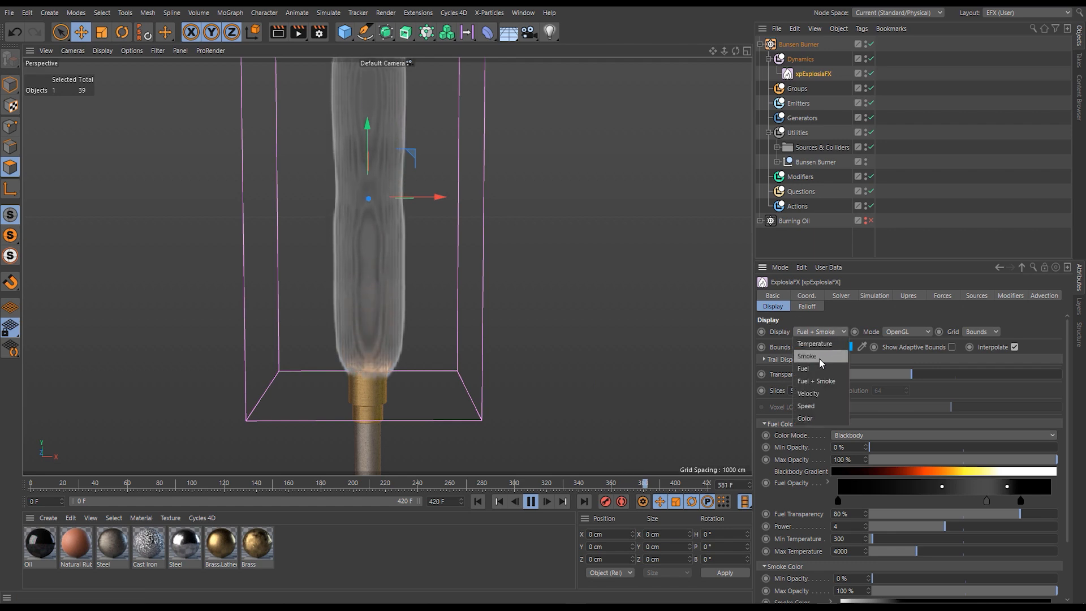
pyautogui.click(819, 405)
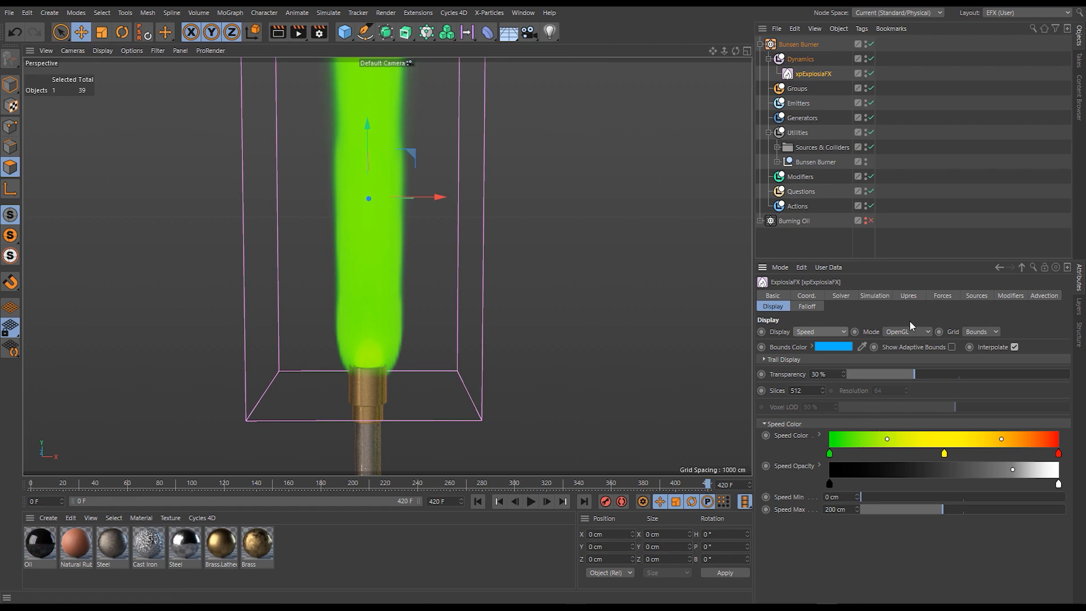
# - Reset the velocity damping to 0, replay the simulation, and raise the damping through 0.55 to 1 while it runs
pyautogui.click(874, 295)
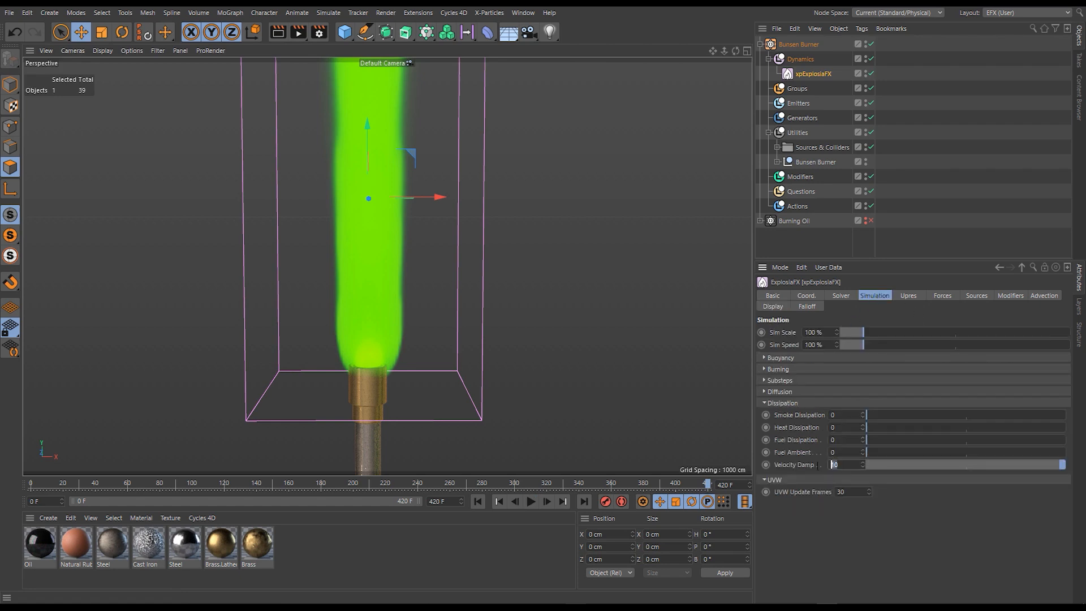
pyautogui.click(478, 501)
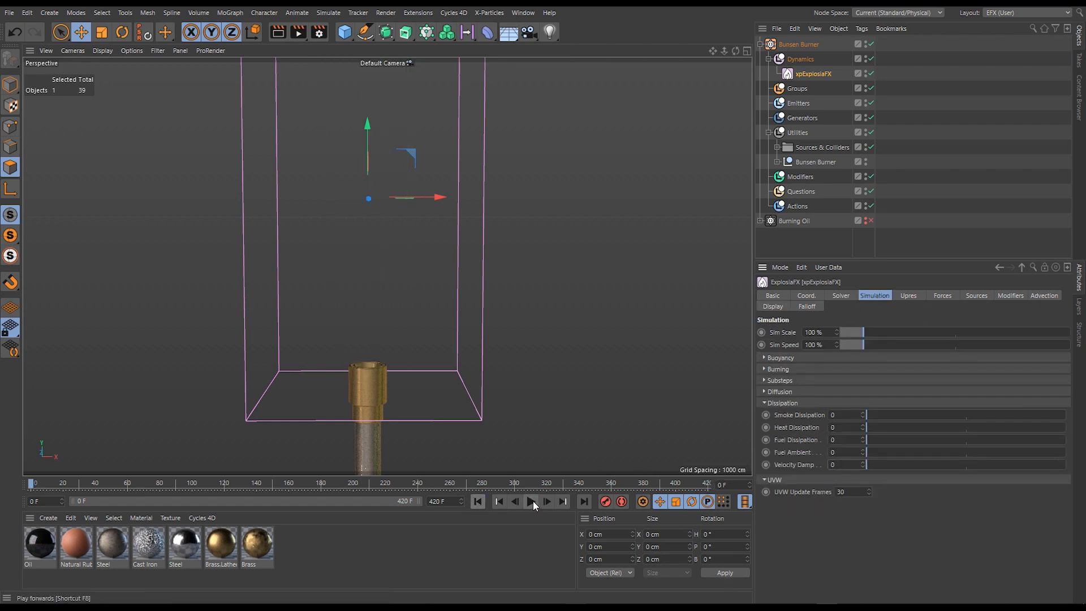
pyautogui.click(532, 501)
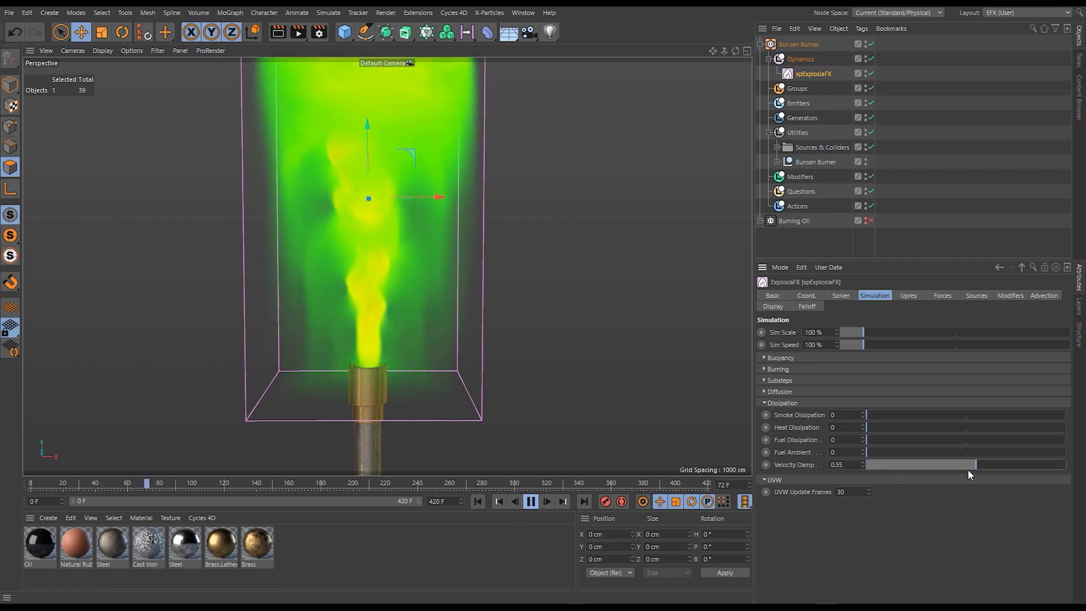
pyautogui.moveTo(967, 467); pyautogui.dragTo(1067, 464)
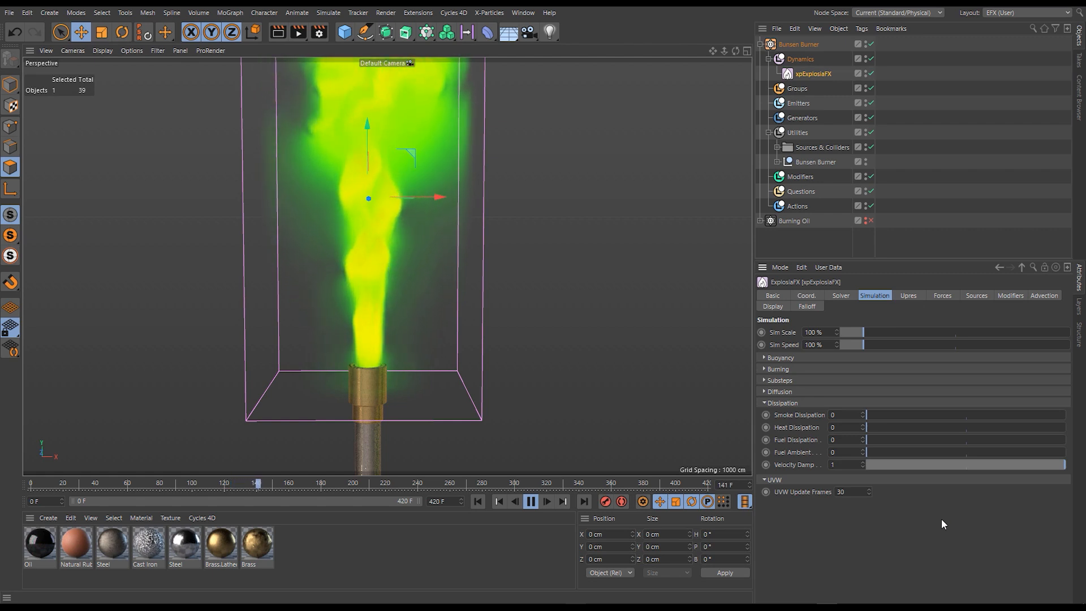
# - Restore the ExplosiaFX viewport display to Fuel + Smoke, and return to the Simulation settings
pyautogui.click(768, 307)
pyautogui.click(823, 330)
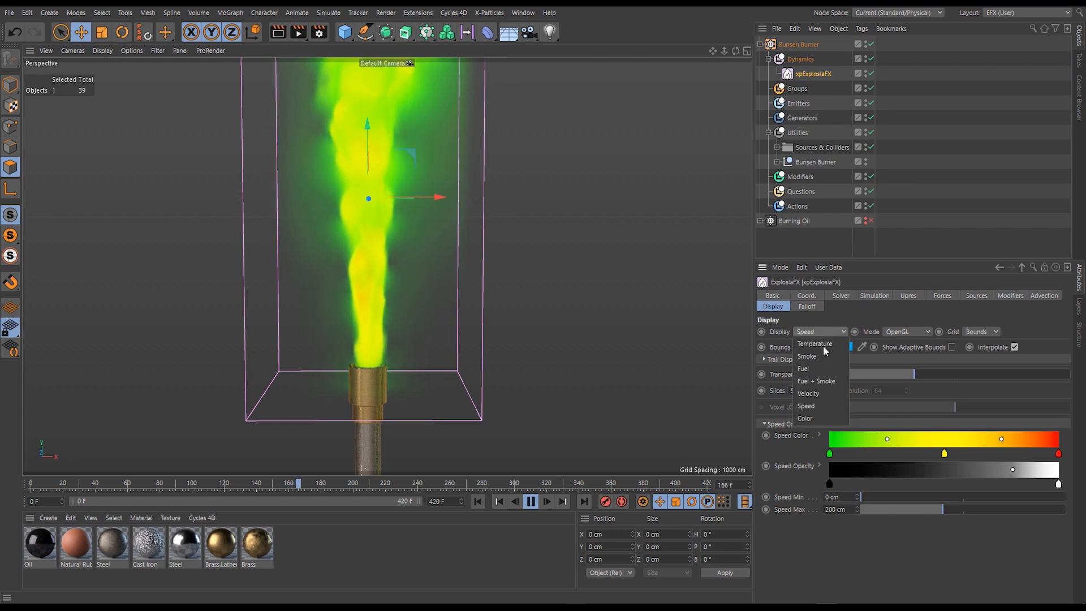
pyautogui.click(814, 409)
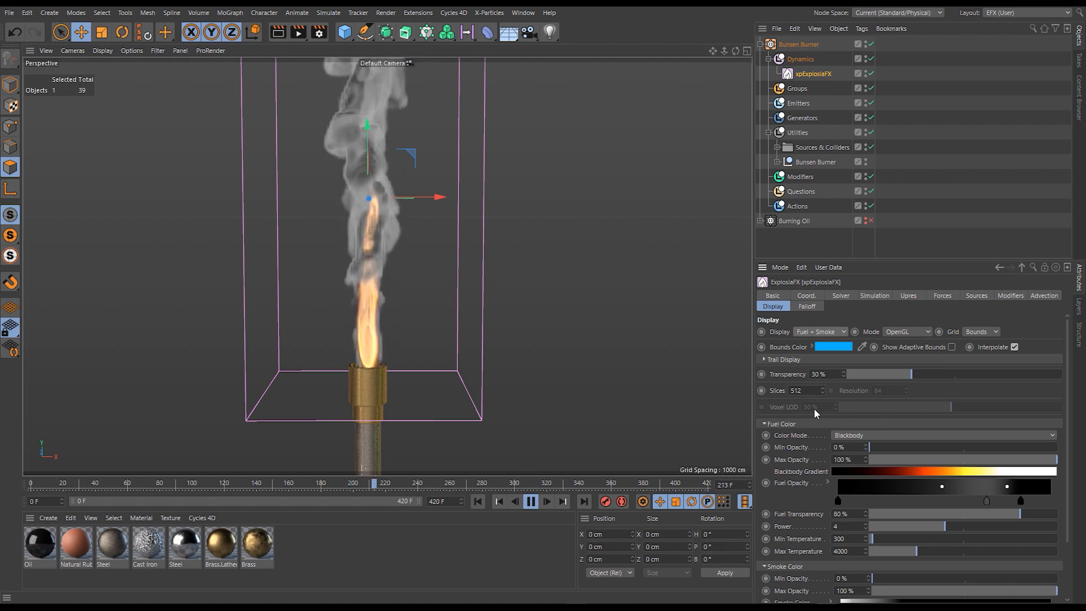
pyautogui.click(874, 297)
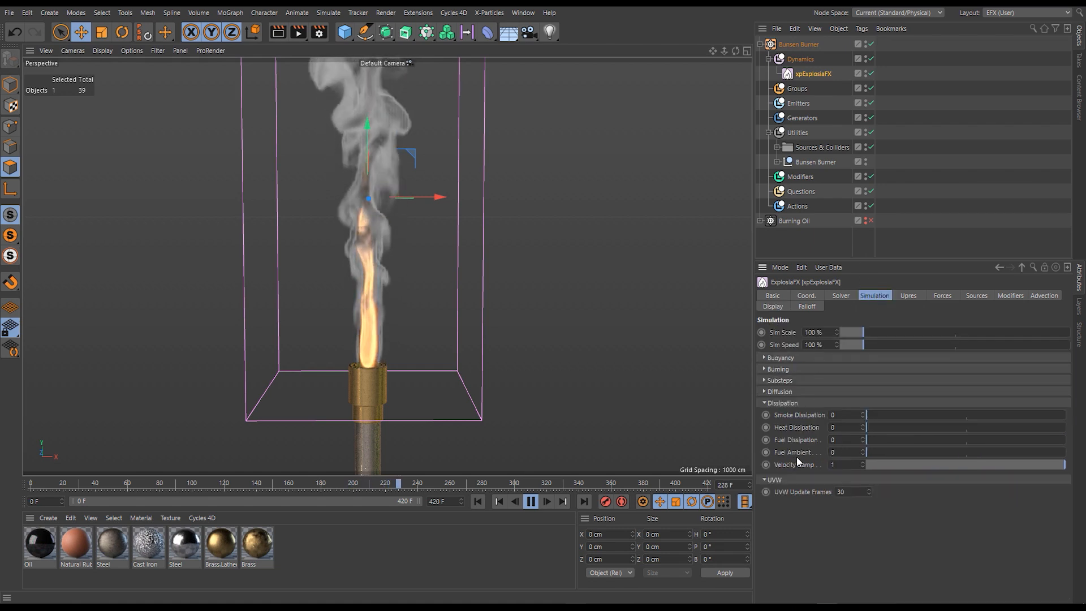